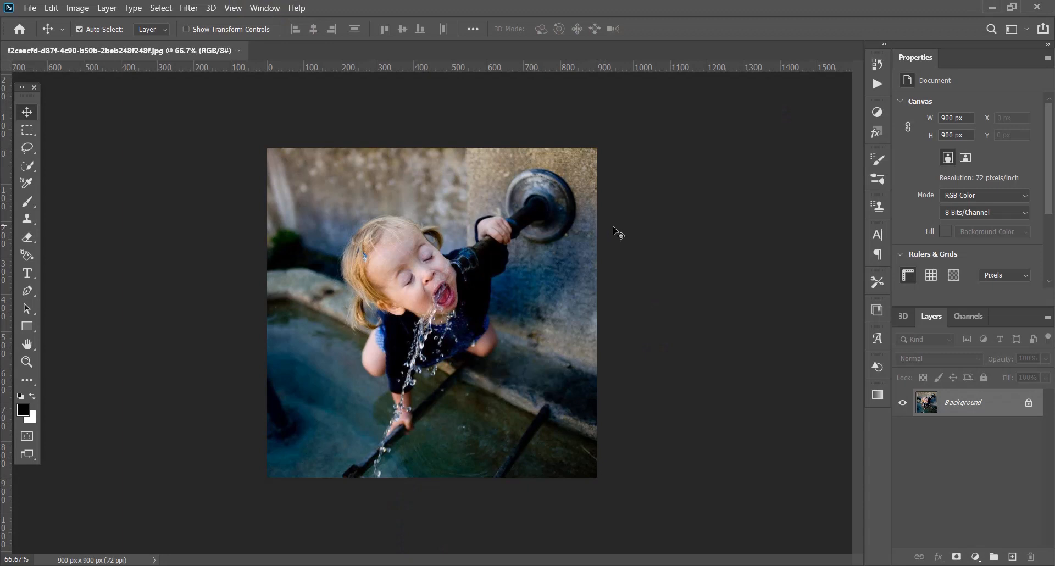
Unlock the Background layer and resample the image to a resolution of 150 pixels/inch.
left_click(1029, 405)
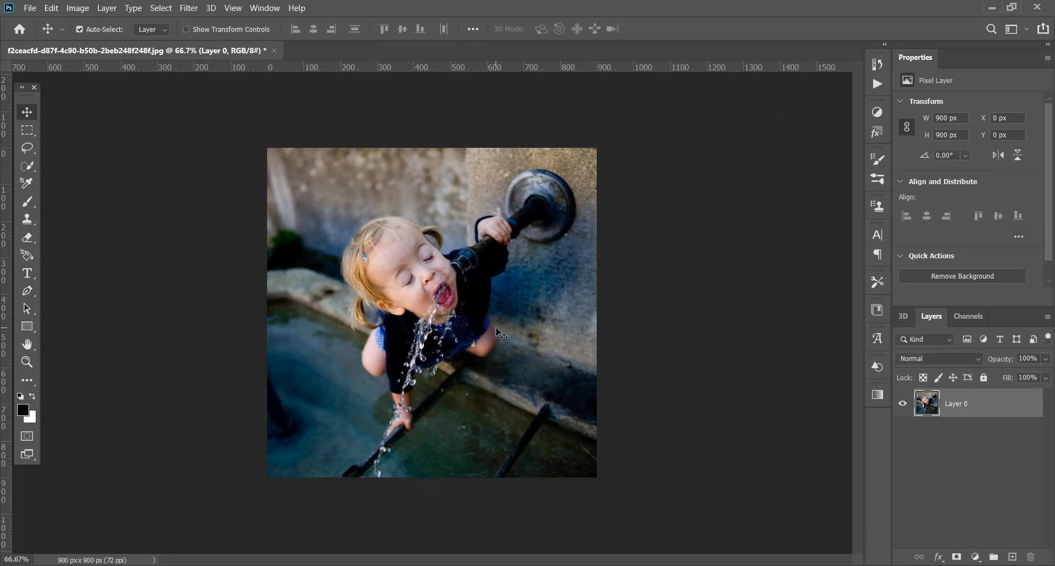
left_click(30, 8)
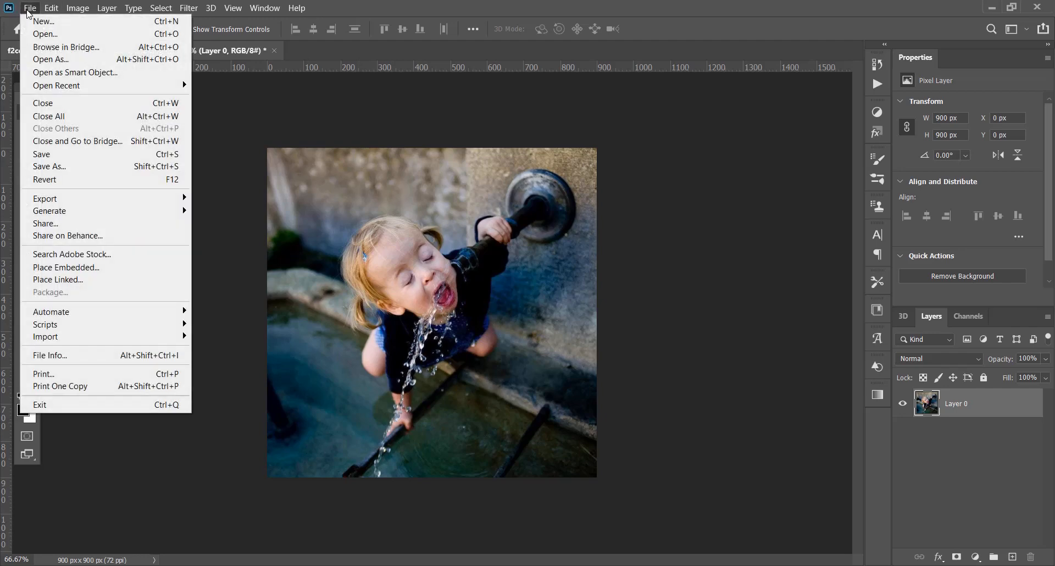
mouse_move(52, 16)
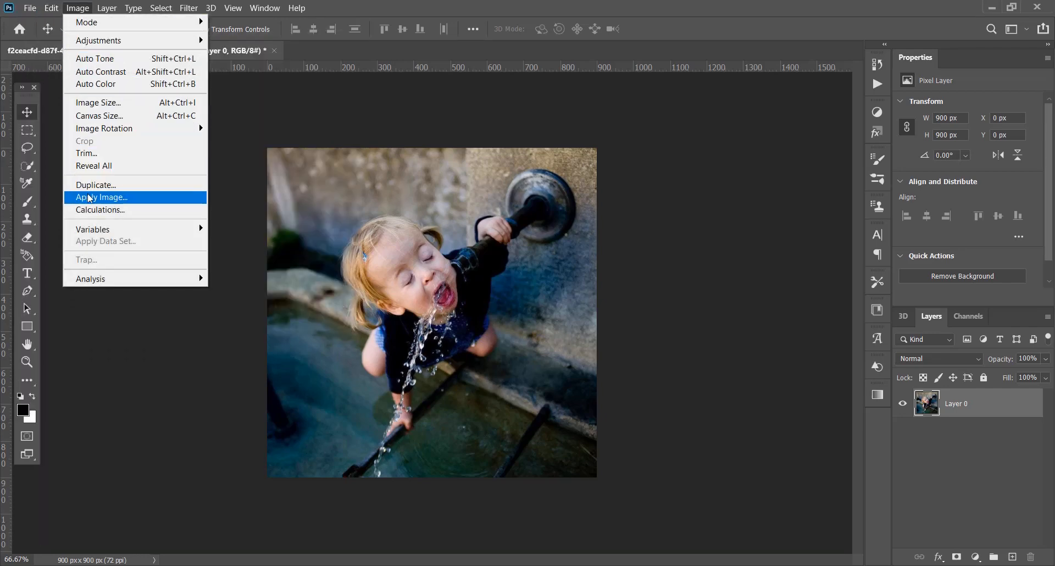
left_click(118, 103)
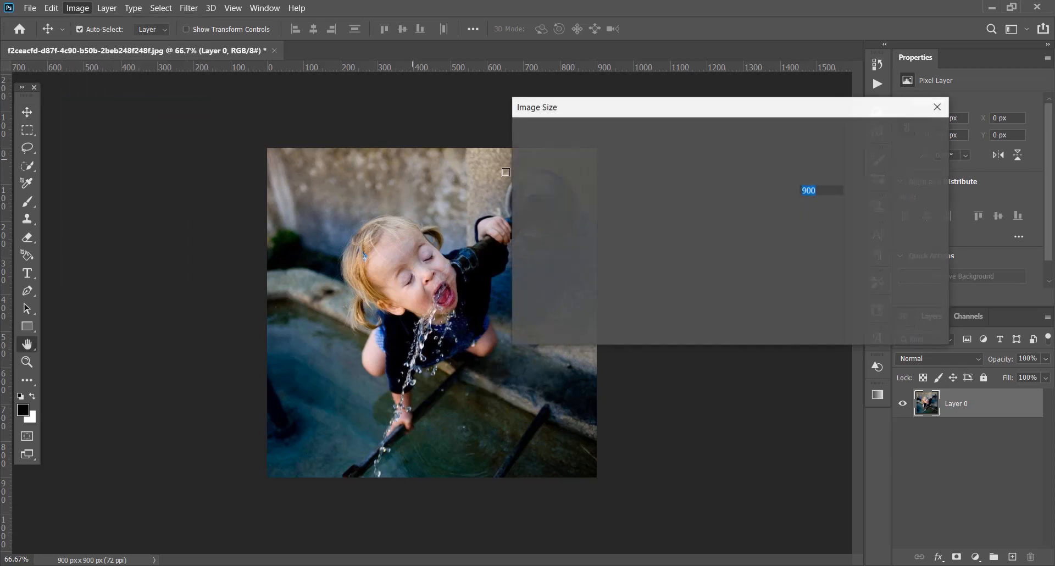
left_click(821, 234)
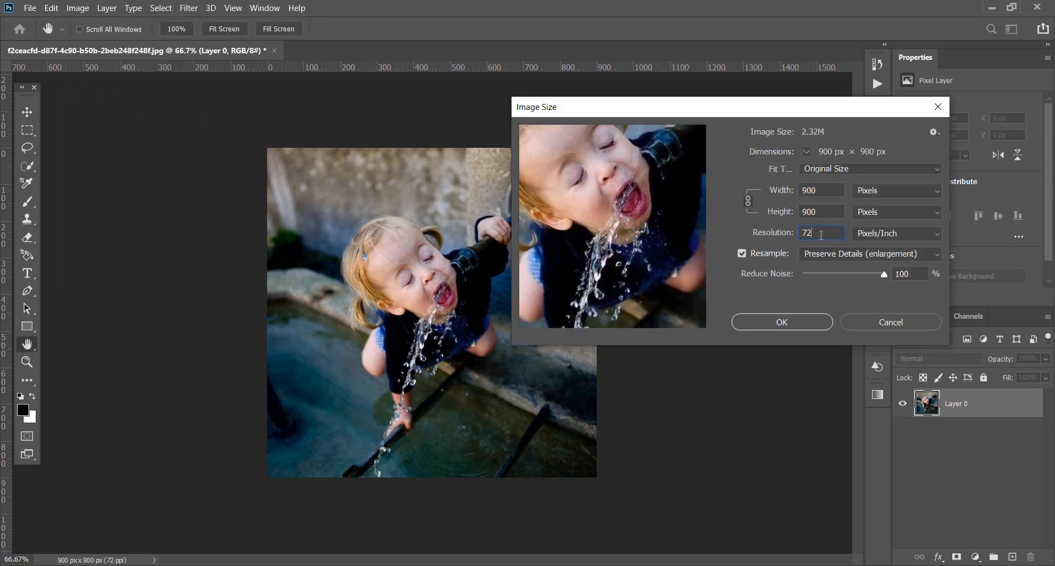
key("BackSpace")
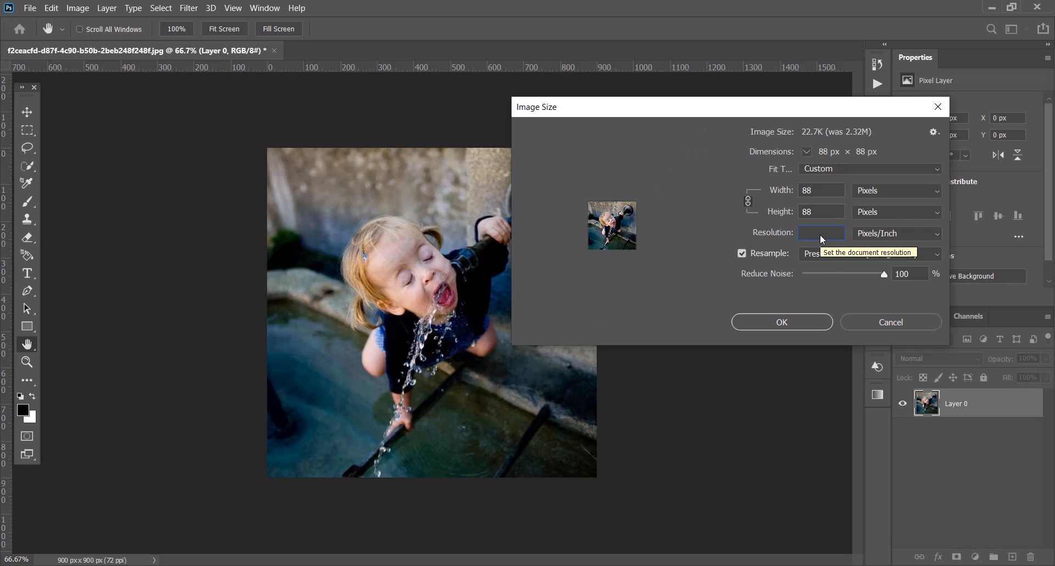
key("BackSpace")
type("150")
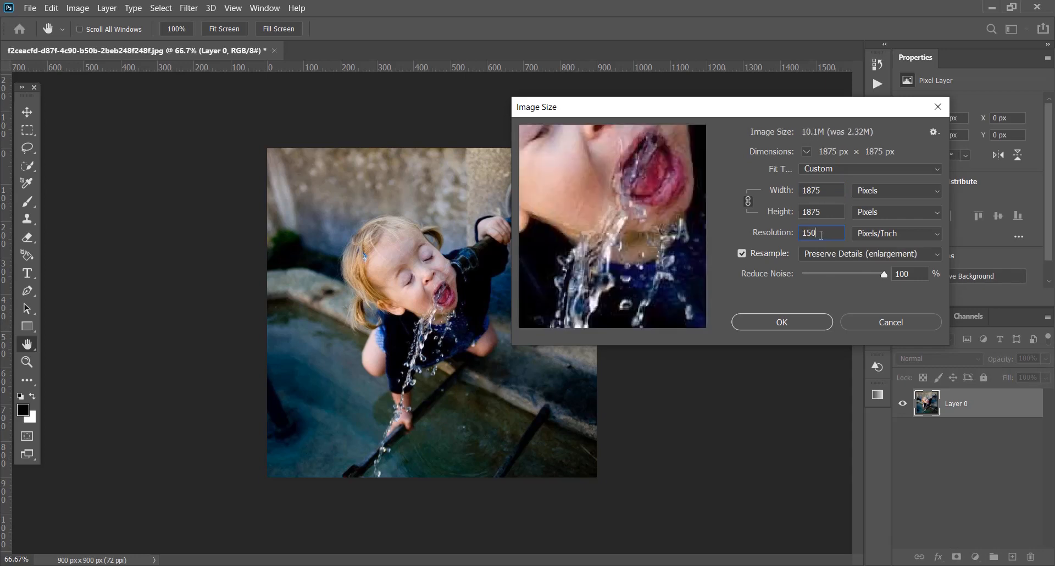
left_click(796, 325)
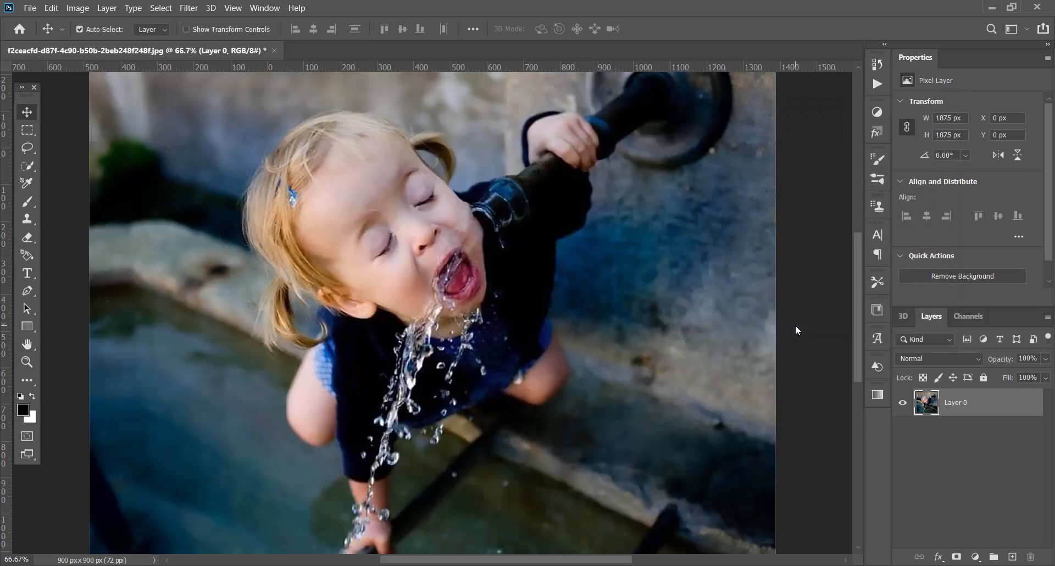
Add a new empty layer above the photo and set the foreground color to blue #3600ff.
key("ctrl+0")
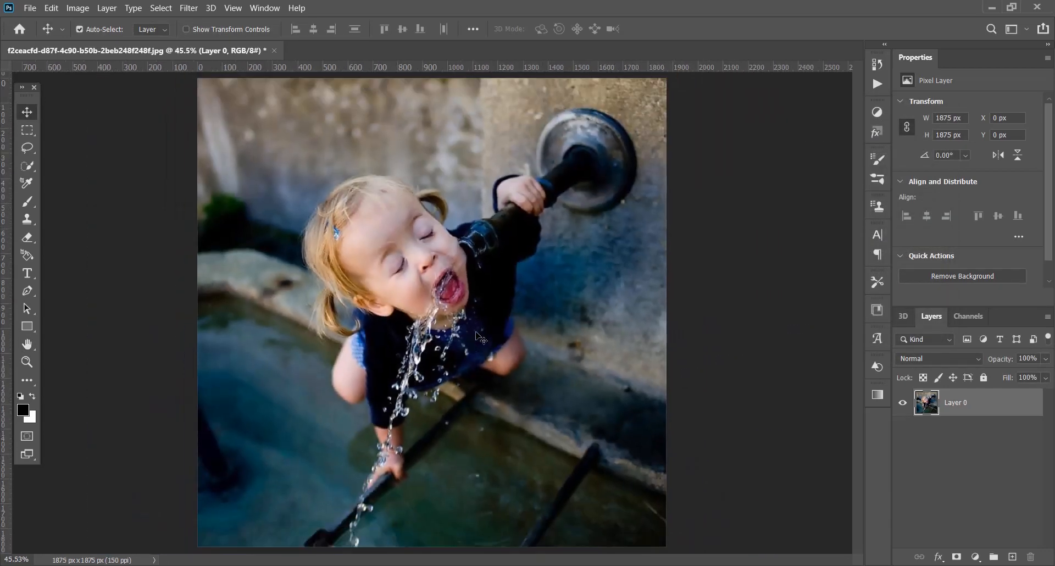
scroll(476, 332, "down", 2)
scroll(476, 332, "up", 1)
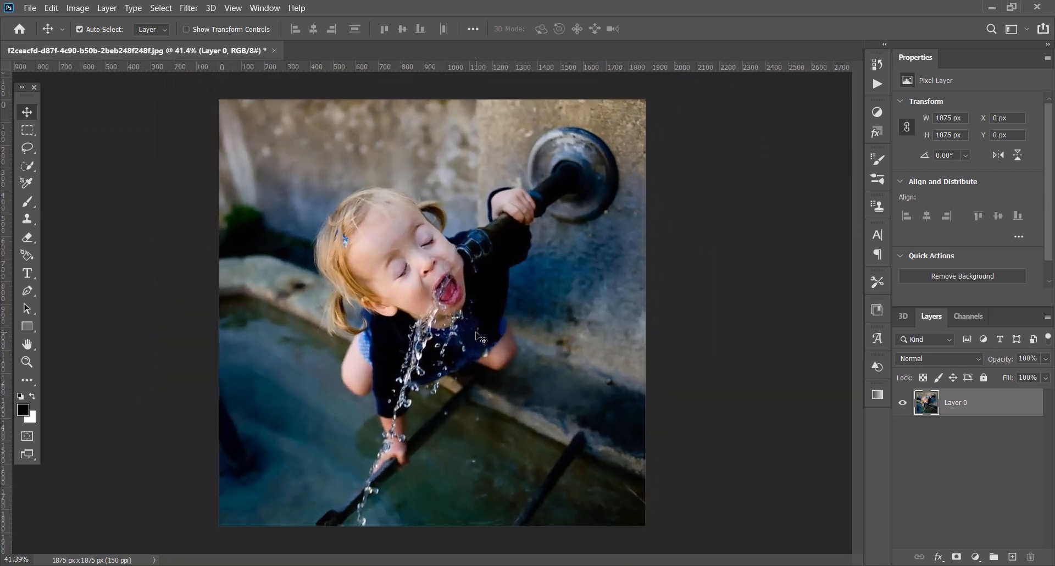
left_click(174, 221)
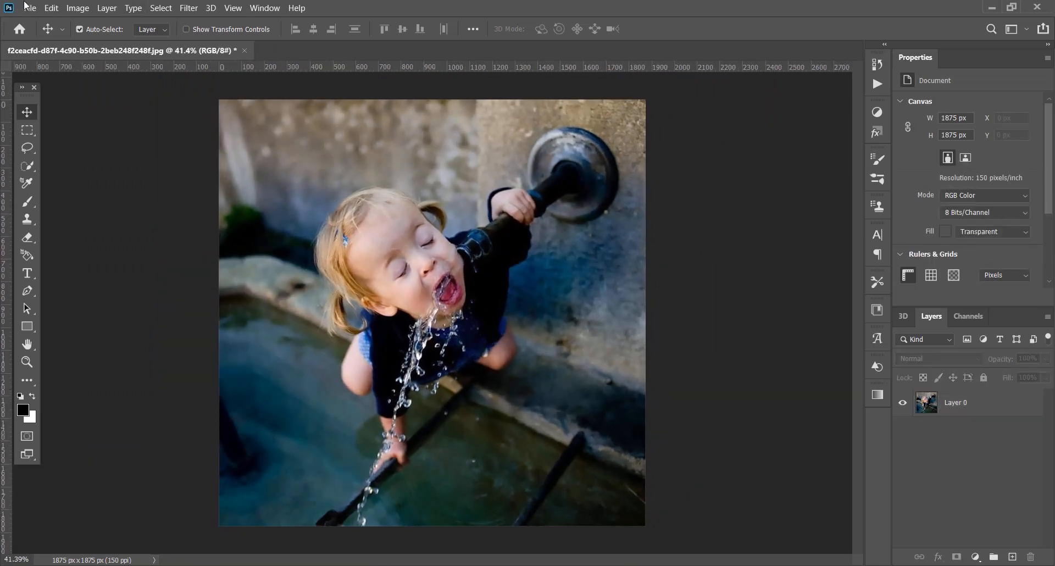
left_click(417, 177)
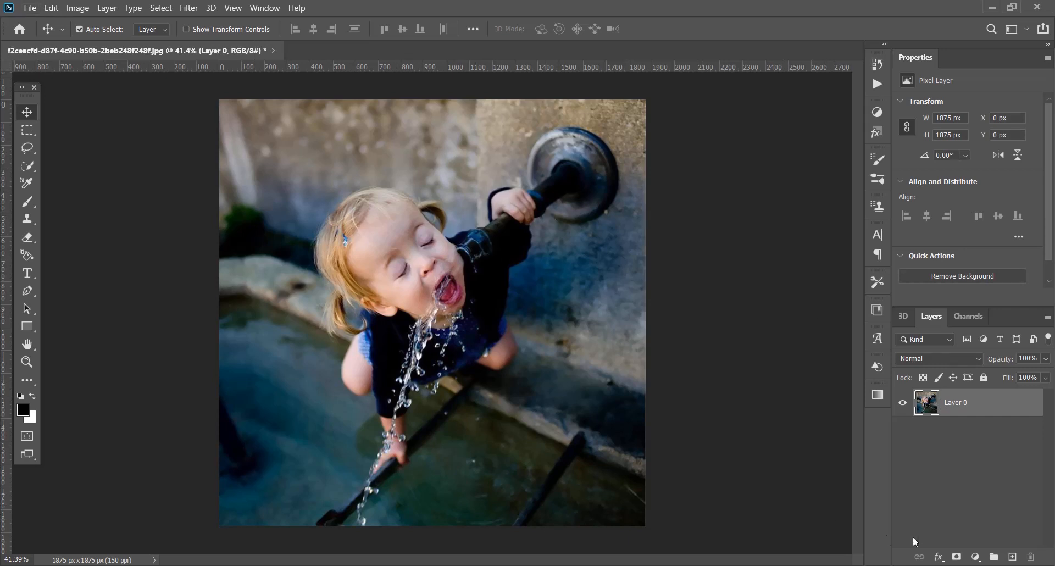
left_click(1011, 557)
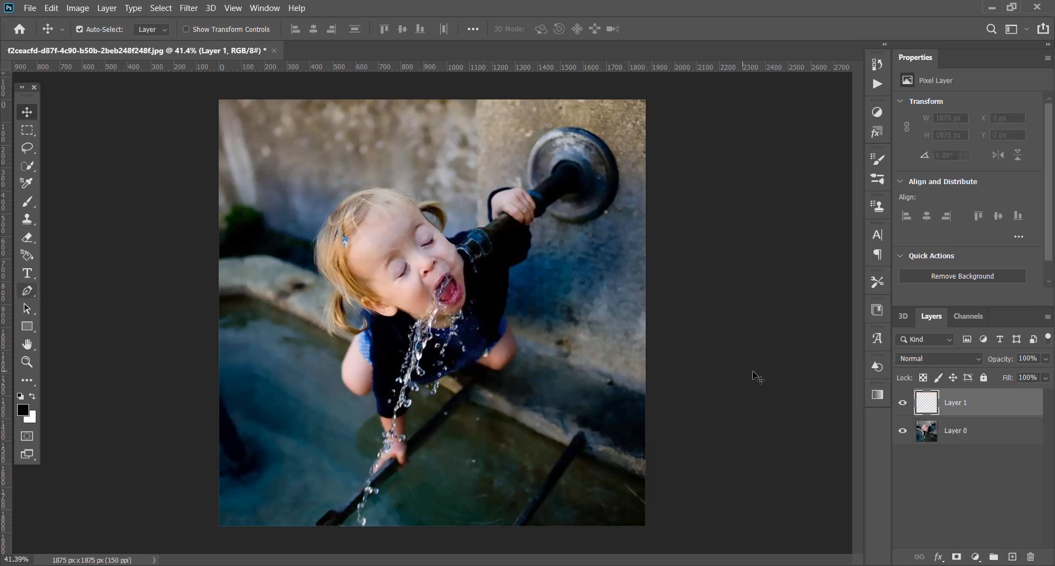
left_click(27, 409)
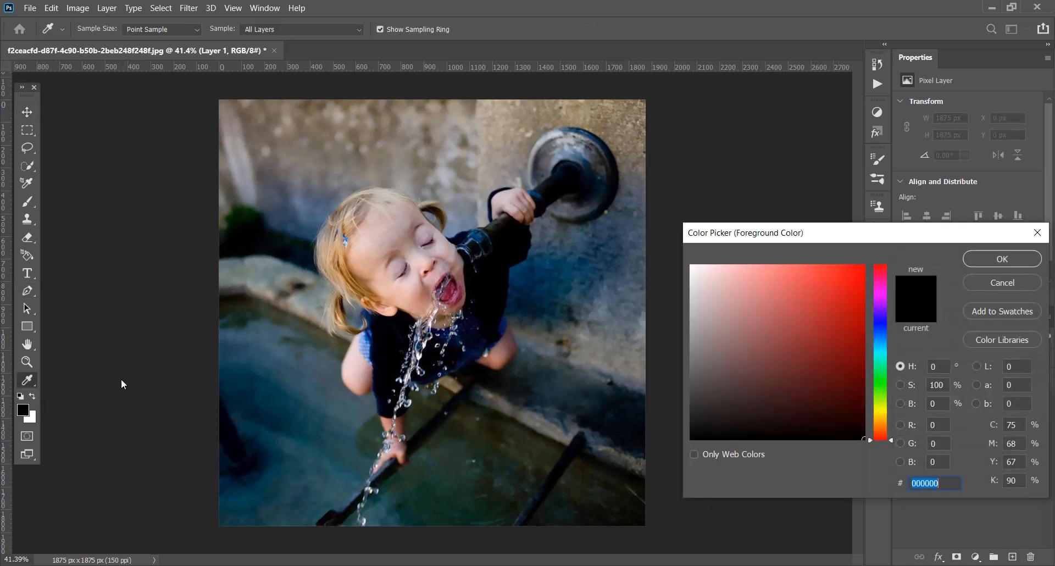
left_click_drag(885, 288, 876, 318)
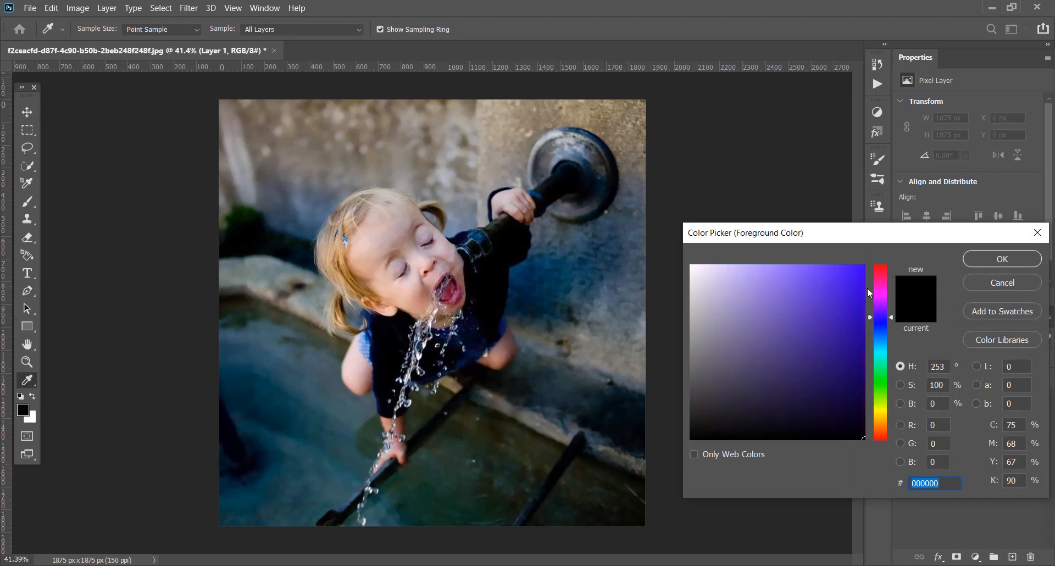
left_click_drag(816, 287, 928, 248)
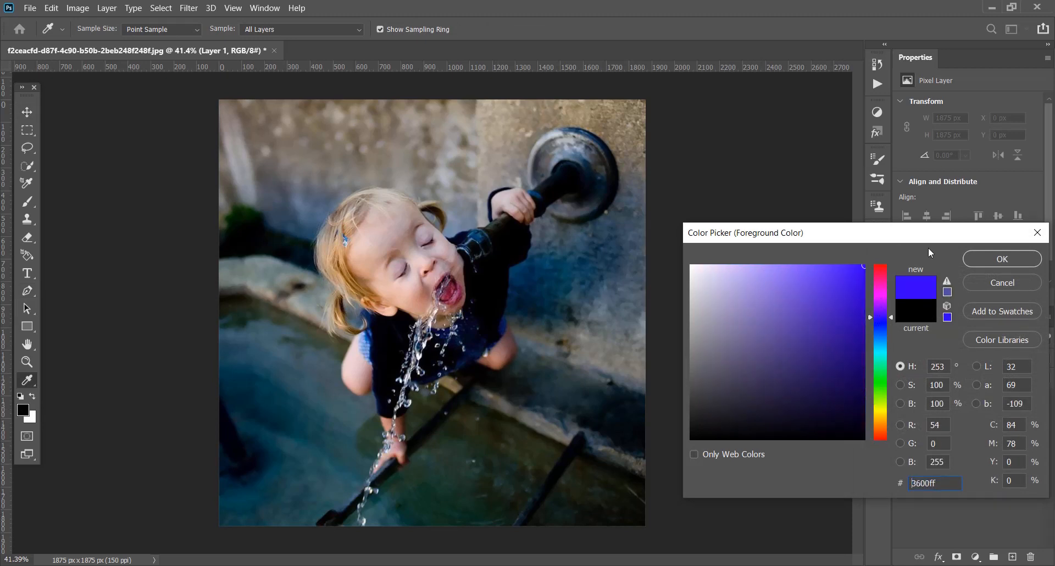
left_click(1006, 260)
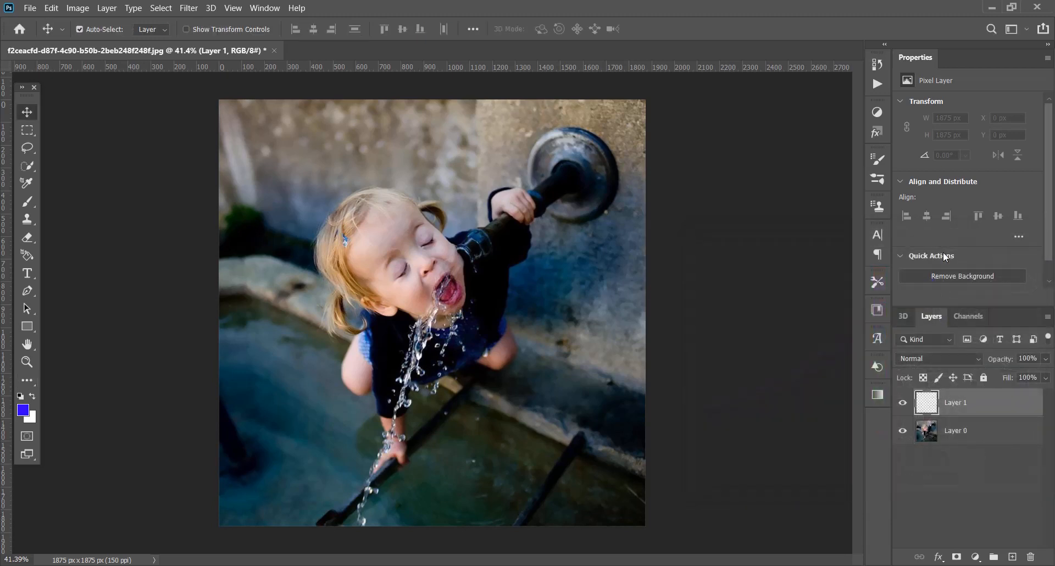
Set Layer 1 to Soft Light blending at 47% opacity and enlarge the Brush tool to size 500.
left_click(952, 361)
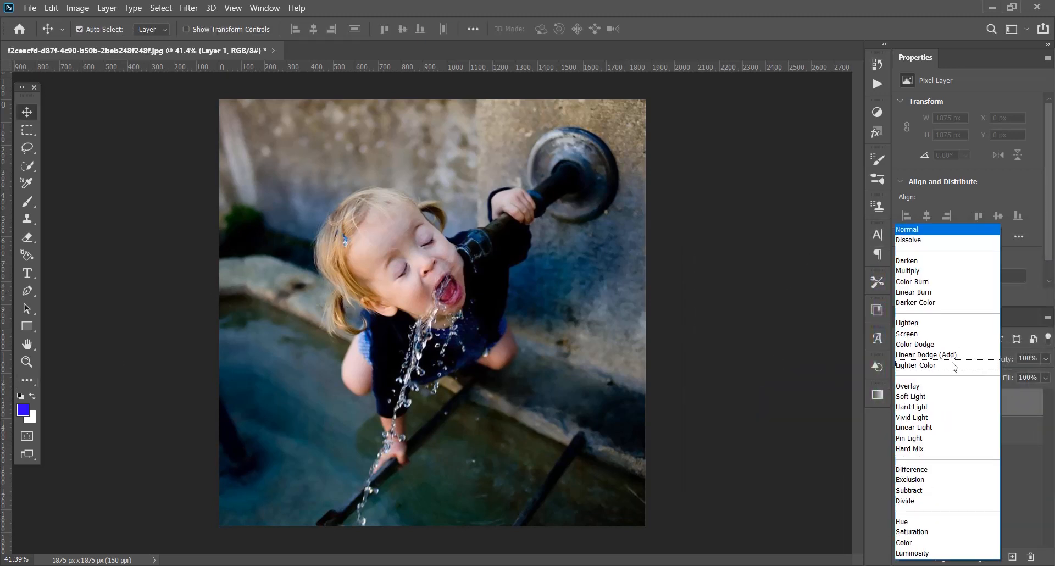
left_click(938, 398)
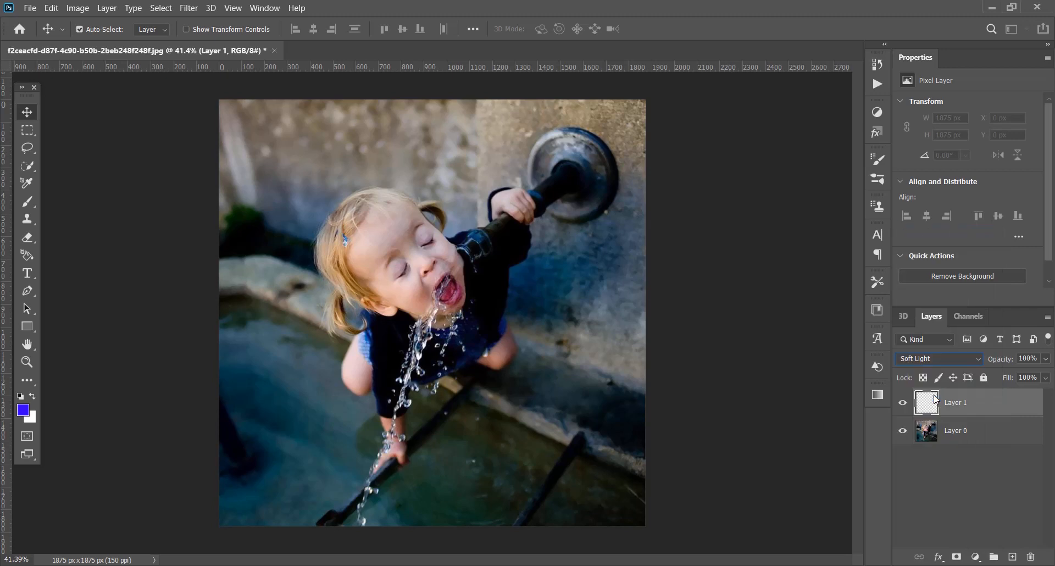
left_click(26, 204)
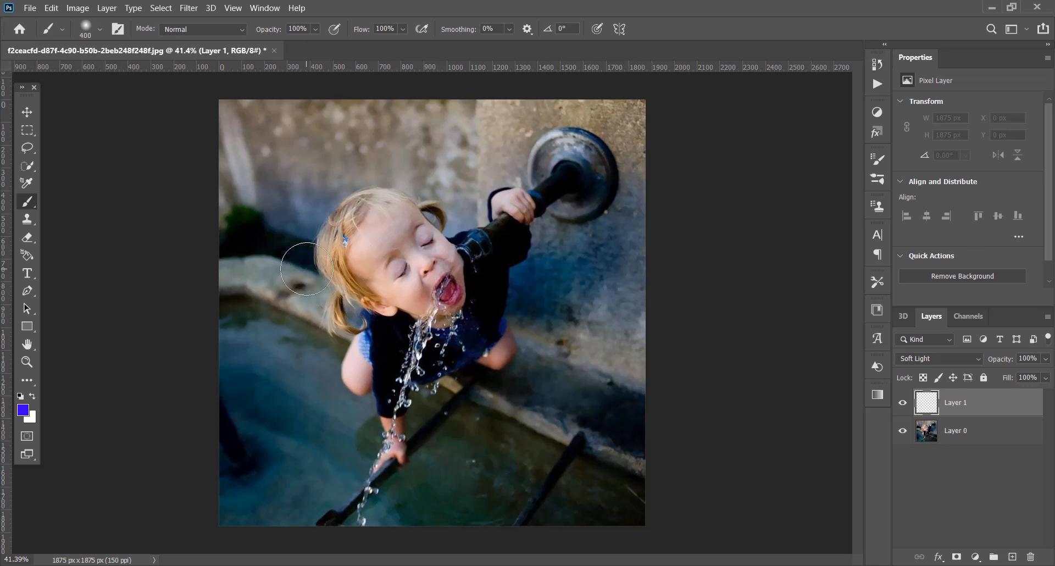
key("bracketright")
key("bracketright")
key("bracketright")
key("bracketright")
left_click(1044, 358)
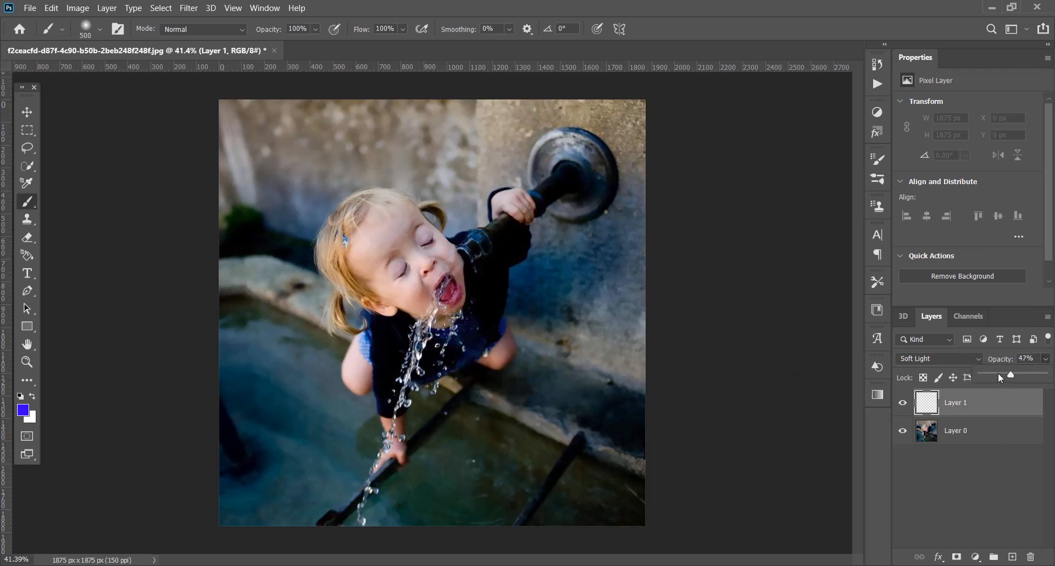
Paint blue over the water in the photo's lower-left area and over the stone wall beneath the spout.
mouse_move(252, 410)
left_mouse_down()
mouse_move(261, 471)
mouse_move(252, 492)
mouse_move(245, 409)
mouse_move(228, 396)
mouse_move(329, 515)
mouse_move(190, 370)
mouse_move(288, 448)
left_mouse_up()
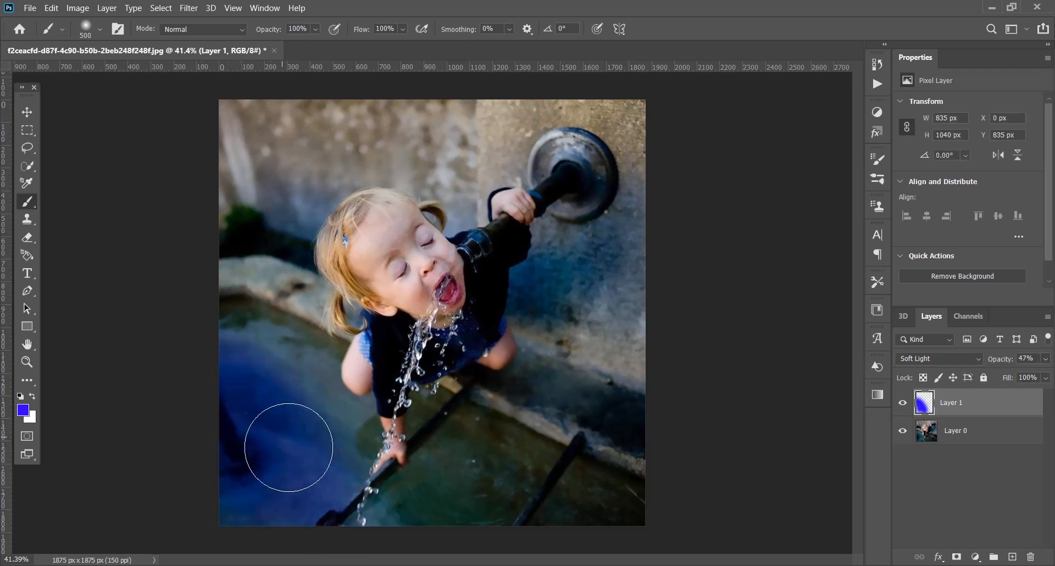
mouse_move(591, 280)
left_mouse_down()
mouse_move(639, 241)
mouse_move(638, 218)
mouse_move(599, 282)
mouse_move(515, 308)
mouse_move(480, 342)
mouse_move(429, 361)
mouse_move(443, 323)
mouse_move(605, 276)
mouse_move(670, 332)
mouse_move(517, 299)
mouse_move(513, 278)
mouse_move(543, 229)
mouse_move(495, 259)
mouse_move(551, 223)
mouse_move(593, 218)
mouse_move(507, 298)
mouse_move(513, 317)
mouse_move(586, 320)
mouse_move(679, 285)
left_mouse_up()
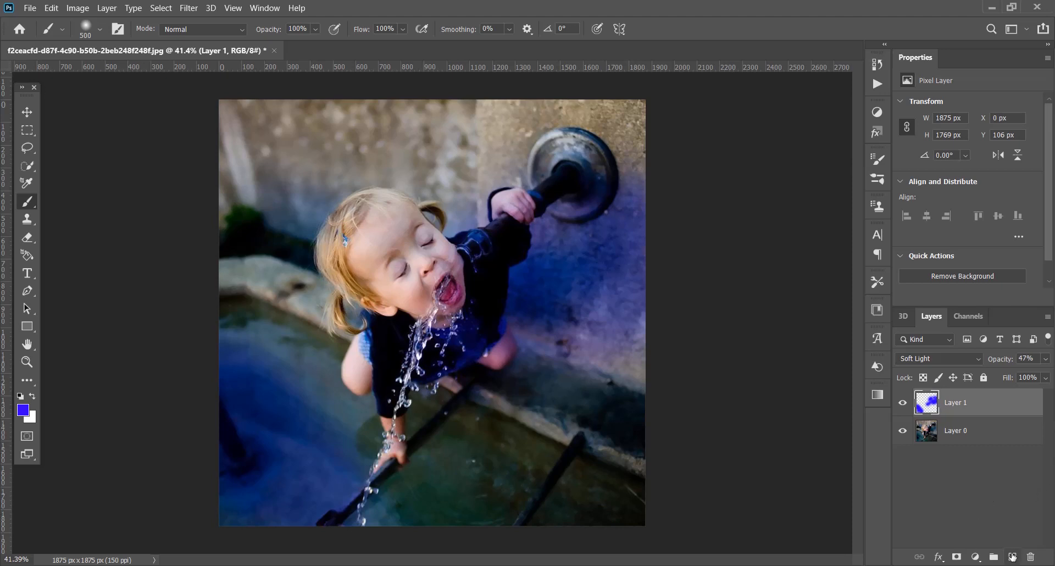
Add another empty layer above Layer 1 with Soft Light blending and 47% opacity.
left_click(1013, 556)
left_click(968, 360)
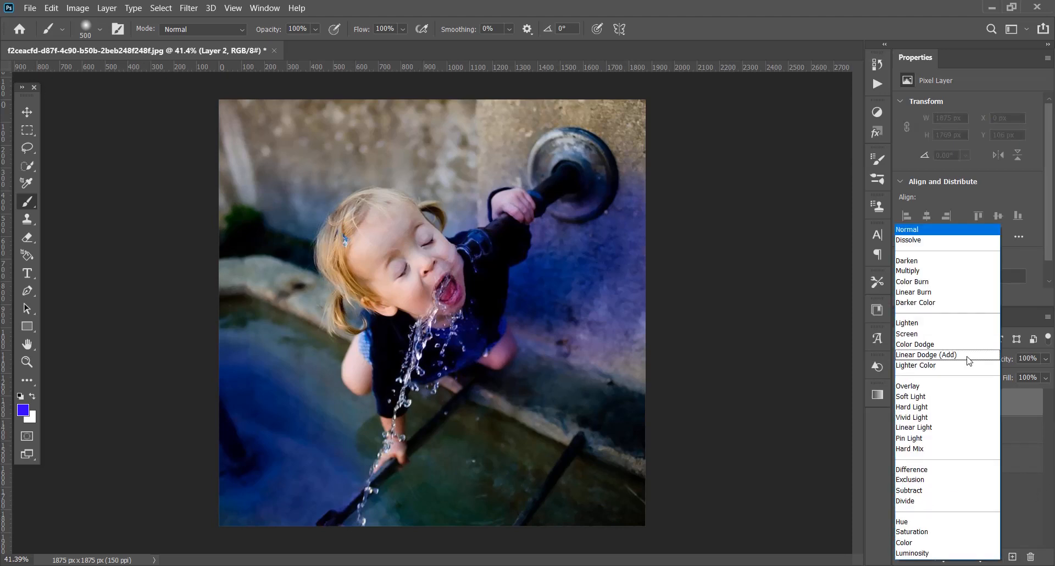
left_click(937, 397)
left_click(1046, 360)
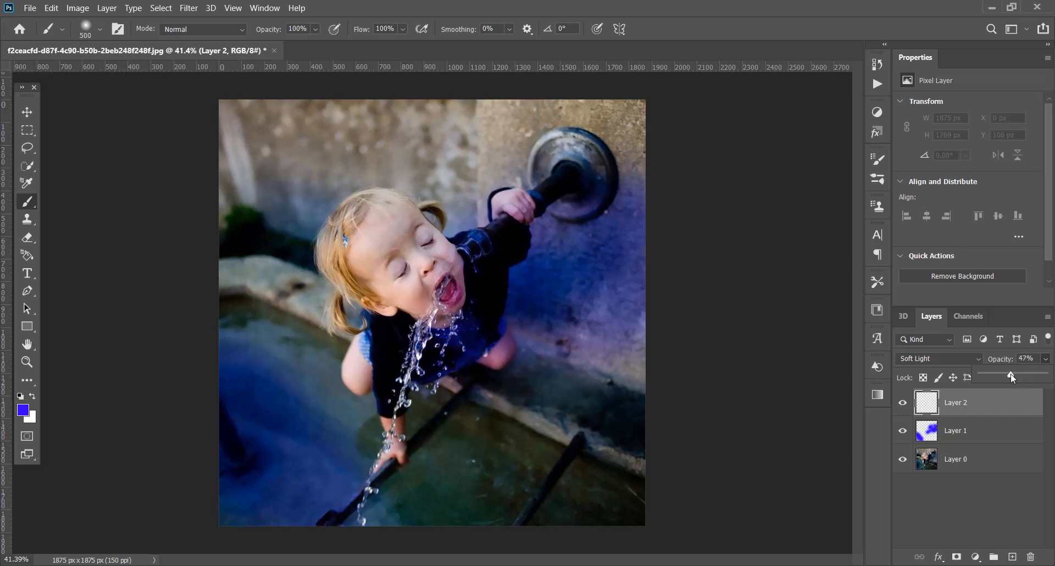
Paint bright green (#00ff1e) over the photo's lower-right water and ledge and the shrub area behind the child.
left_click(28, 412)
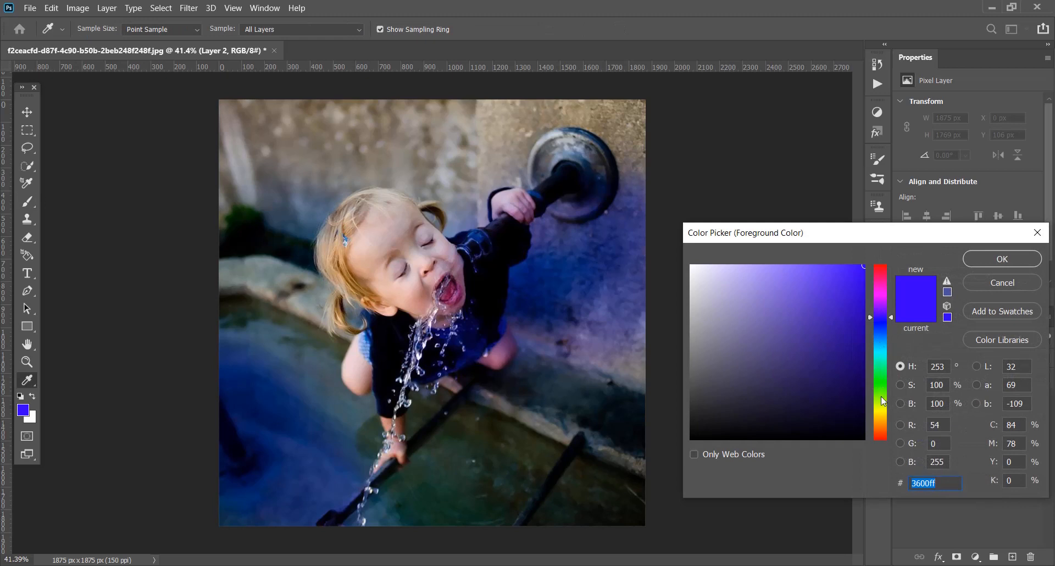
left_click_drag(881, 396, 881, 380)
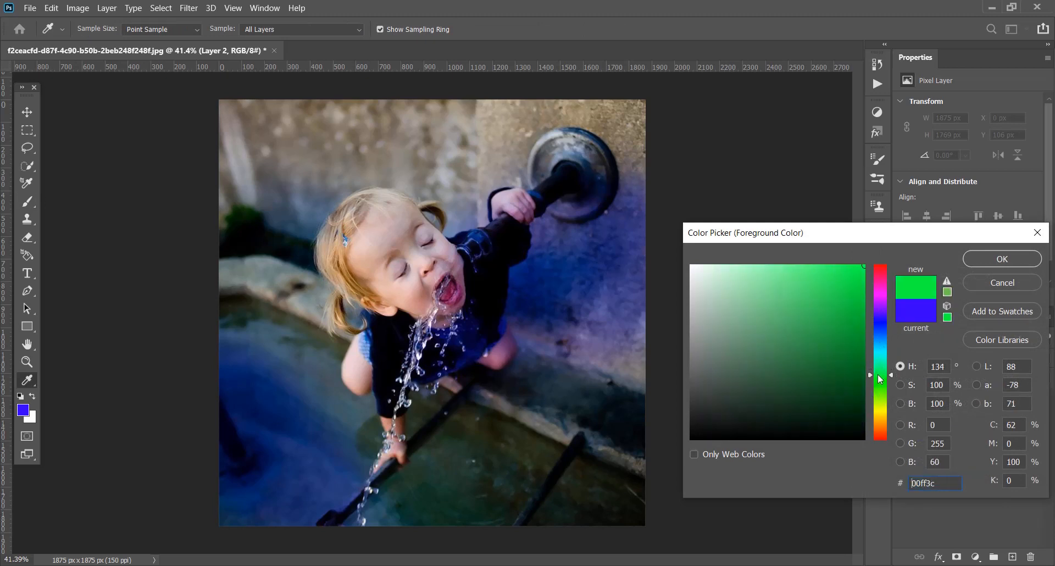
left_click(985, 256)
key("b")
mouse_move(683, 420)
left_mouse_down()
mouse_move(655, 409)
mouse_move(554, 418)
mouse_move(579, 380)
mouse_move(626, 372)
mouse_move(627, 386)
mouse_move(591, 391)
mouse_move(535, 380)
mouse_move(526, 434)
mouse_move(508, 446)
mouse_move(495, 431)
mouse_move(408, 440)
mouse_move(417, 451)
mouse_move(394, 510)
mouse_move(393, 419)
mouse_move(363, 533)
mouse_move(332, 555)
mouse_move(541, 507)
mouse_move(574, 488)
mouse_move(622, 332)
mouse_move(597, 374)
mouse_move(518, 385)
mouse_move(525, 350)
mouse_move(566, 349)
mouse_move(682, 285)
mouse_move(588, 427)
mouse_move(537, 417)
mouse_move(496, 445)
mouse_move(388, 456)
mouse_move(516, 412)
mouse_move(520, 396)
mouse_move(435, 416)
mouse_move(387, 439)
mouse_move(372, 516)
mouse_move(551, 477)
left_mouse_up()
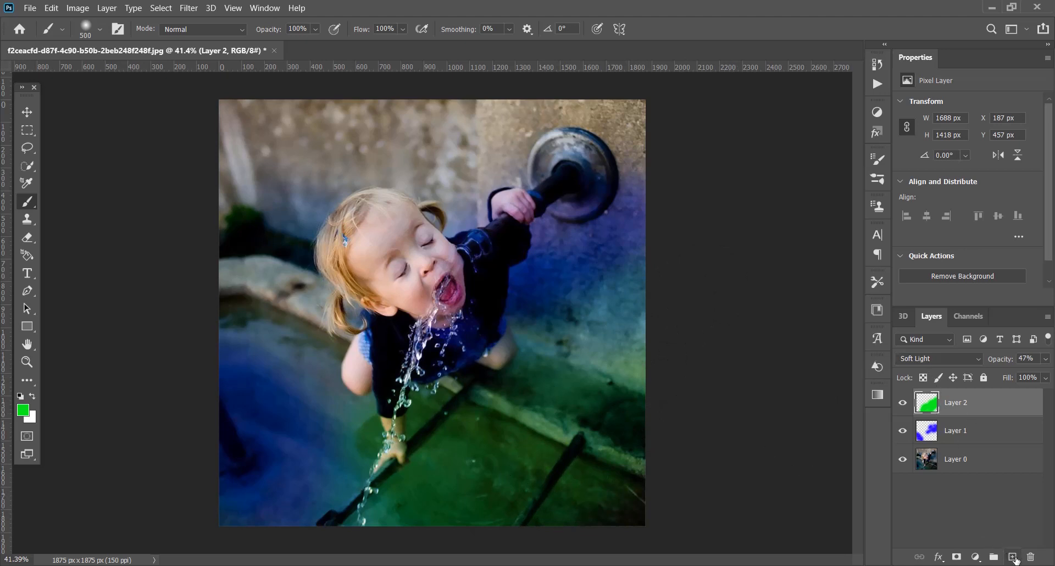
mouse_move(238, 212)
left_mouse_down()
mouse_move(249, 241)
mouse_move(222, 254)
mouse_move(287, 247)
mouse_move(295, 256)
mouse_move(212, 254)
left_mouse_up()
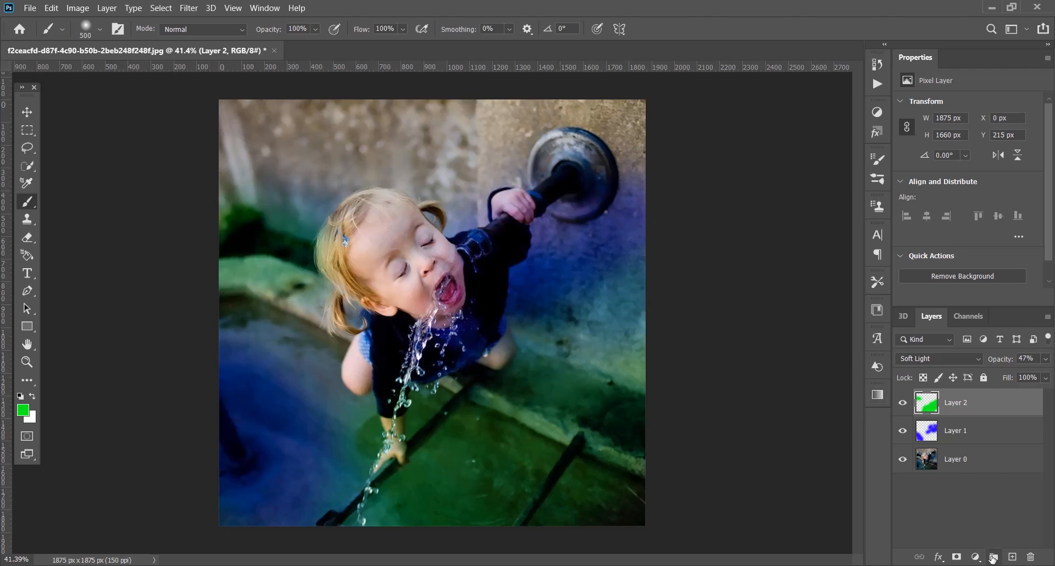
Add a third empty layer above Layer 2, with Soft Light blending and 47% opacity.
left_click(1012, 557)
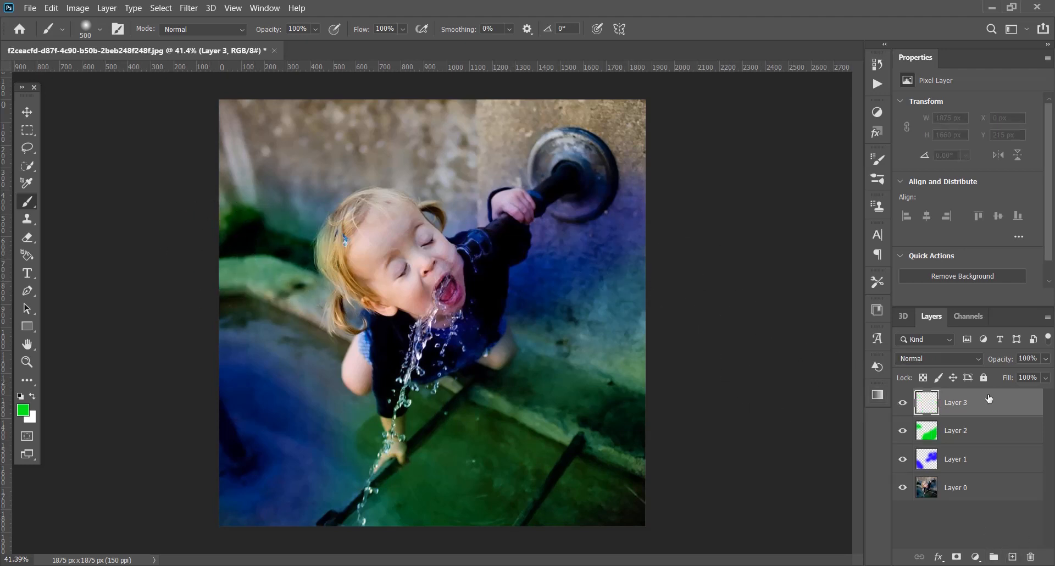
left_click(971, 363)
left_click(945, 403)
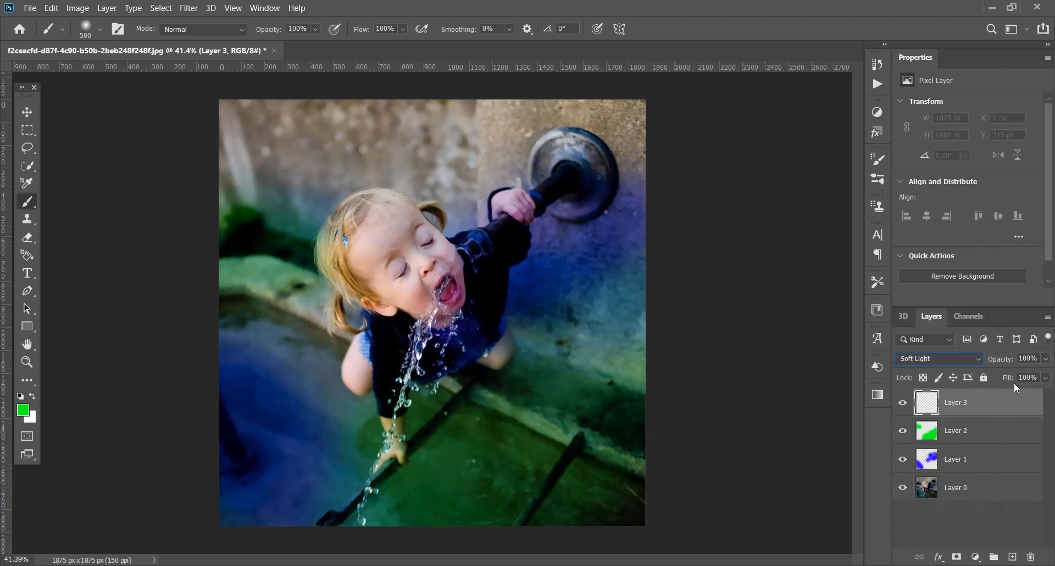
left_click(1045, 359)
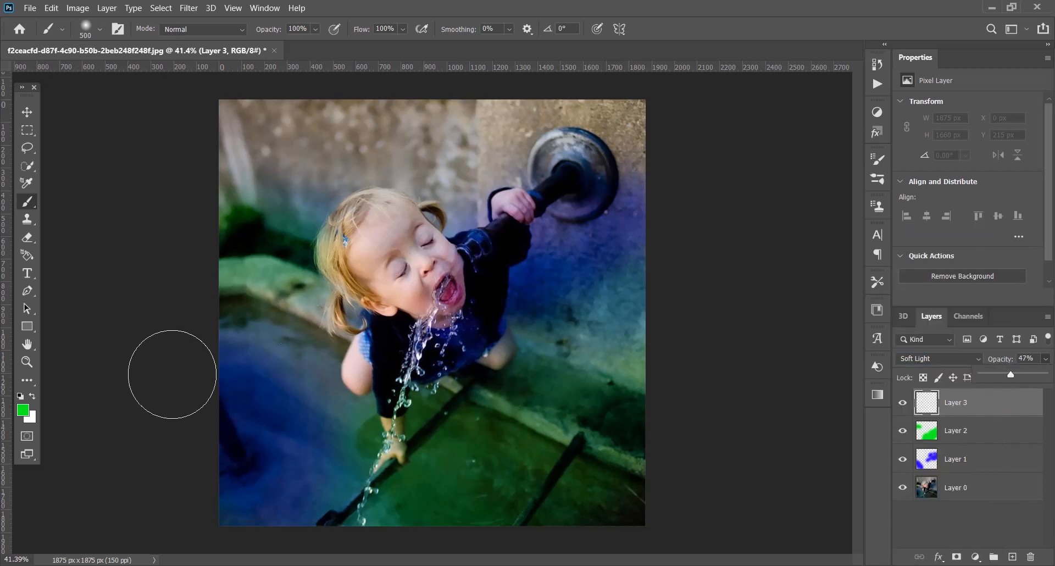
Set the foreground color to dark green #183a1c and activate the Brush tool.
left_click(23, 410)
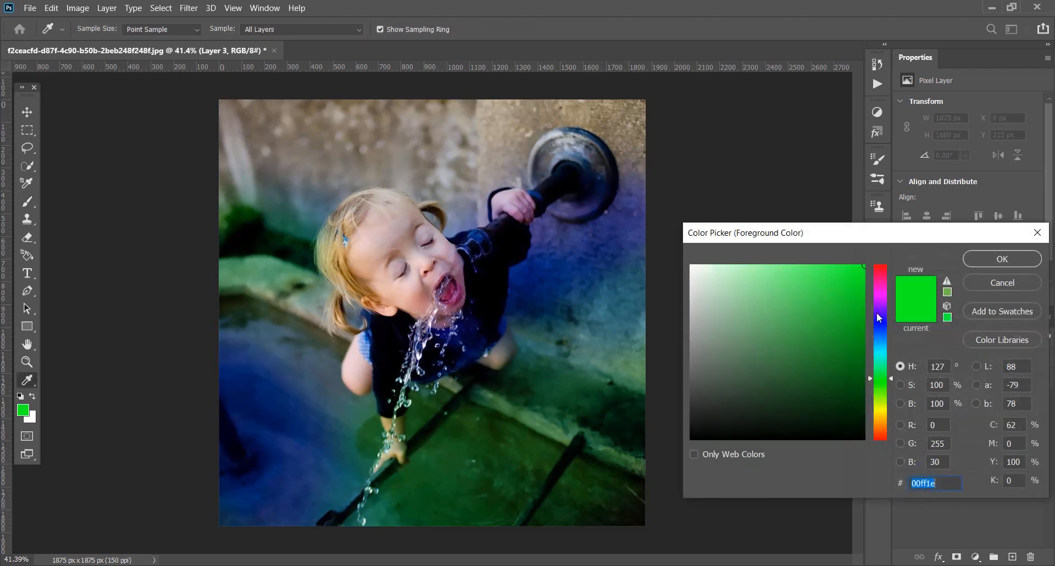
mouse_move(845, 378)
left_mouse_down()
mouse_move(782, 412)
mouse_move(793, 400)
left_mouse_up()
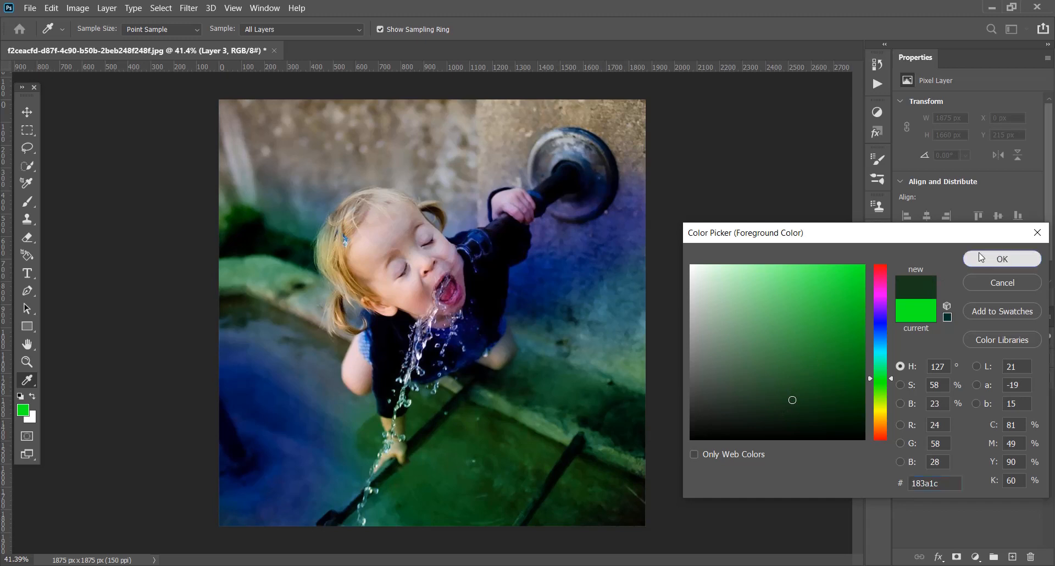
left_click(981, 259)
key("b")
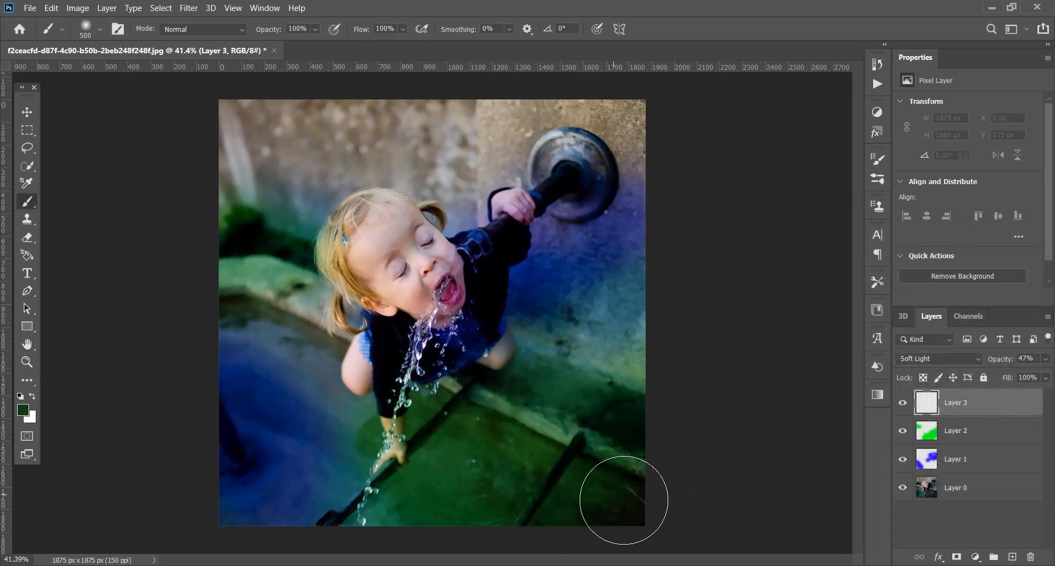
Paint dark green over the photo's lower-right corner and right edge, and over the pool and ledge along the left side.
mouse_move(556, 519)
left_mouse_down()
mouse_move(513, 536)
mouse_move(408, 535)
mouse_move(462, 524)
mouse_move(526, 483)
mouse_move(636, 472)
mouse_move(646, 497)
mouse_move(621, 449)
mouse_move(659, 355)
left_mouse_up()
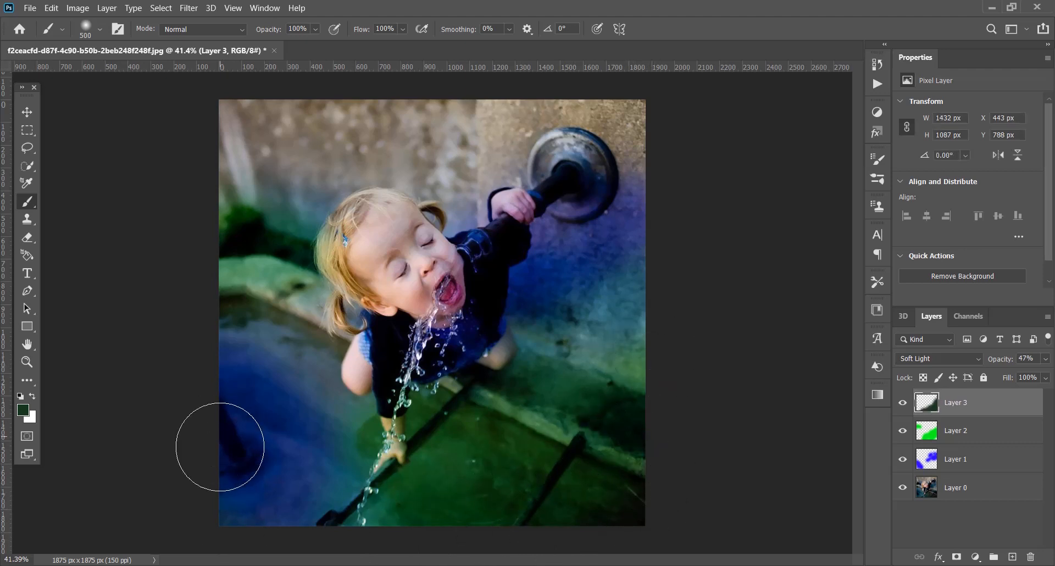
mouse_move(224, 441)
left_mouse_down()
mouse_move(297, 515)
mouse_move(331, 515)
mouse_move(392, 449)
mouse_move(281, 354)
mouse_move(252, 292)
mouse_move(286, 272)
mouse_move(303, 301)
mouse_move(250, 251)
mouse_move(232, 148)
mouse_move(221, 221)
mouse_move(248, 240)
mouse_move(224, 253)
mouse_move(277, 265)
mouse_move(334, 307)
mouse_move(300, 307)
left_mouse_up()
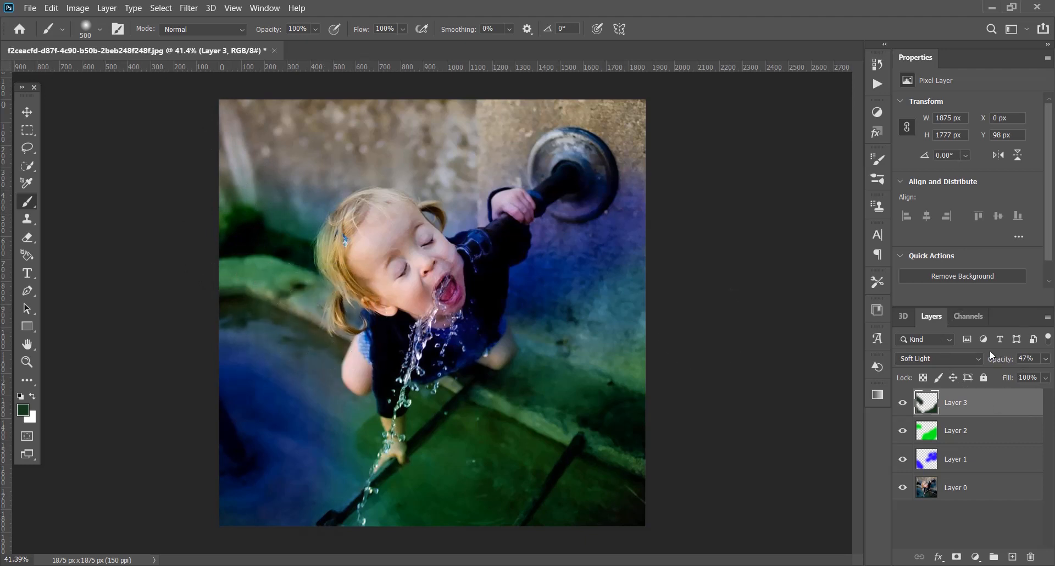
Add an empty layer above Layer 3 and set its blending mode to Soft Light.
left_click(1013, 557)
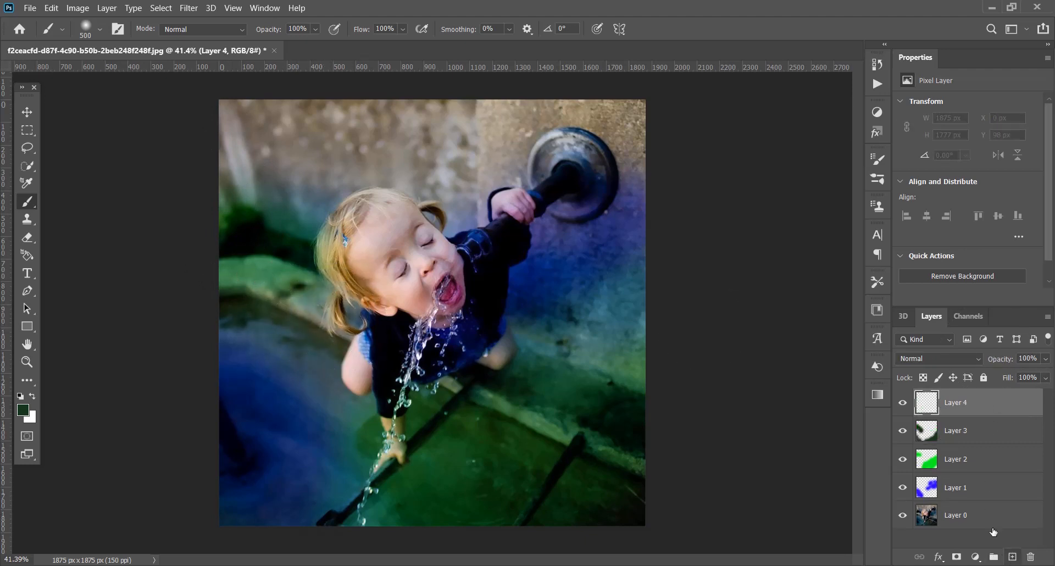
left_click(951, 360)
left_click(937, 396)
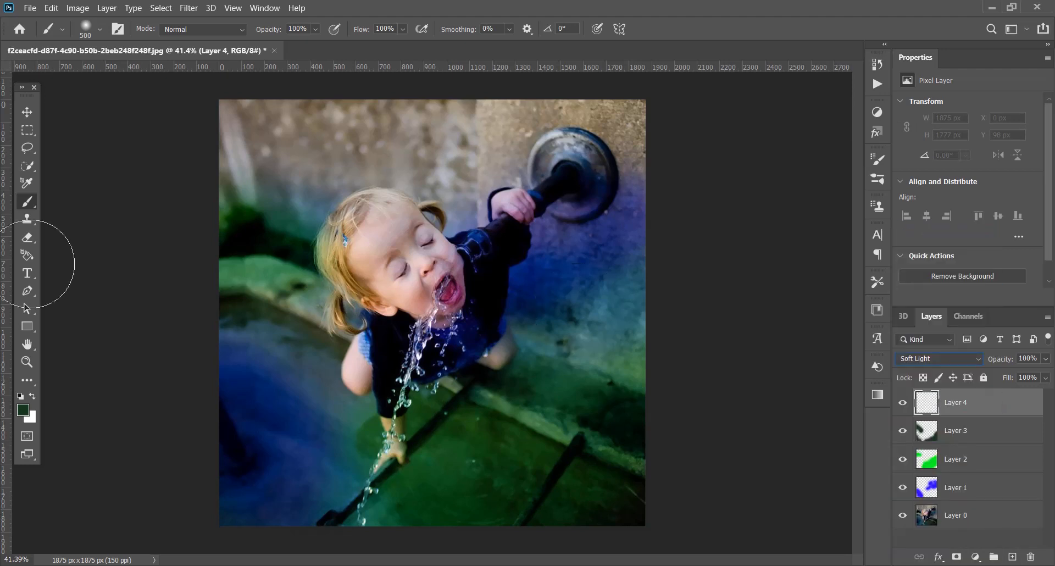
Set the foreground color to a bright, fully saturated yellow and activate the Brush tool.
left_click(23, 410)
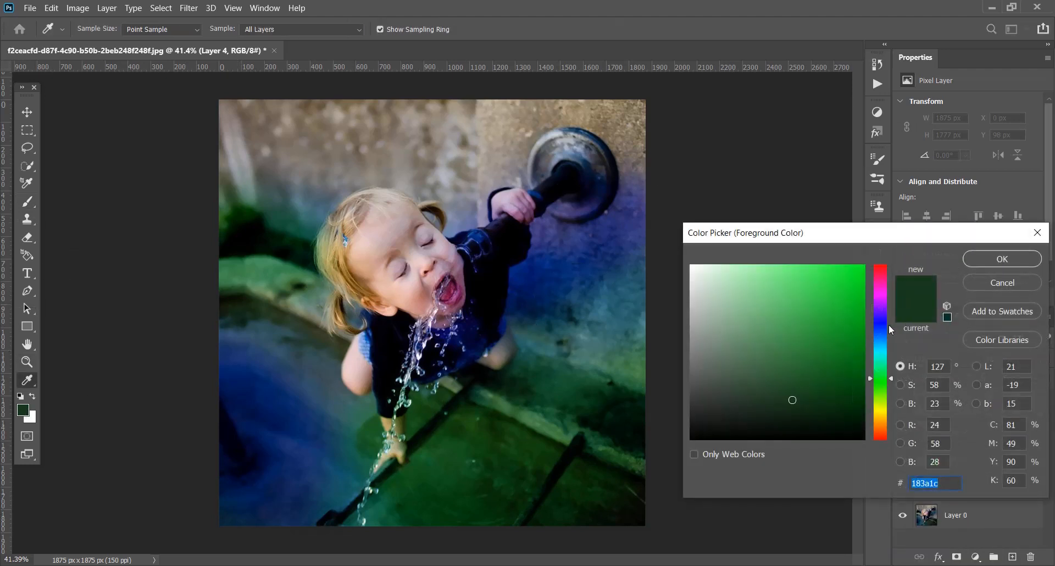
left_click_drag(888, 324, 883, 411)
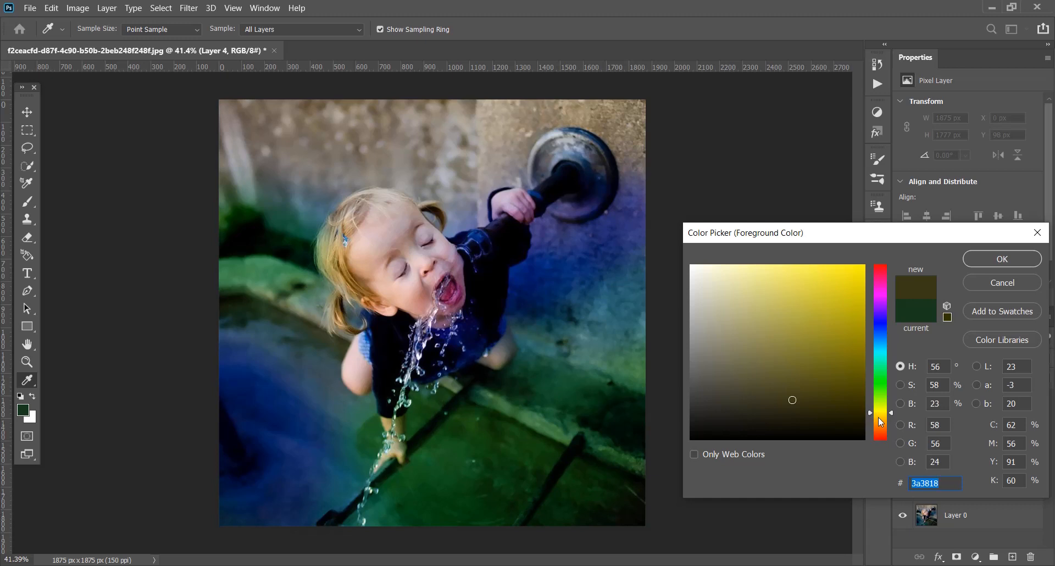
left_click_drag(877, 407, 879, 407)
left_click_drag(861, 284, 870, 243)
left_click(1011, 254)
key("b")
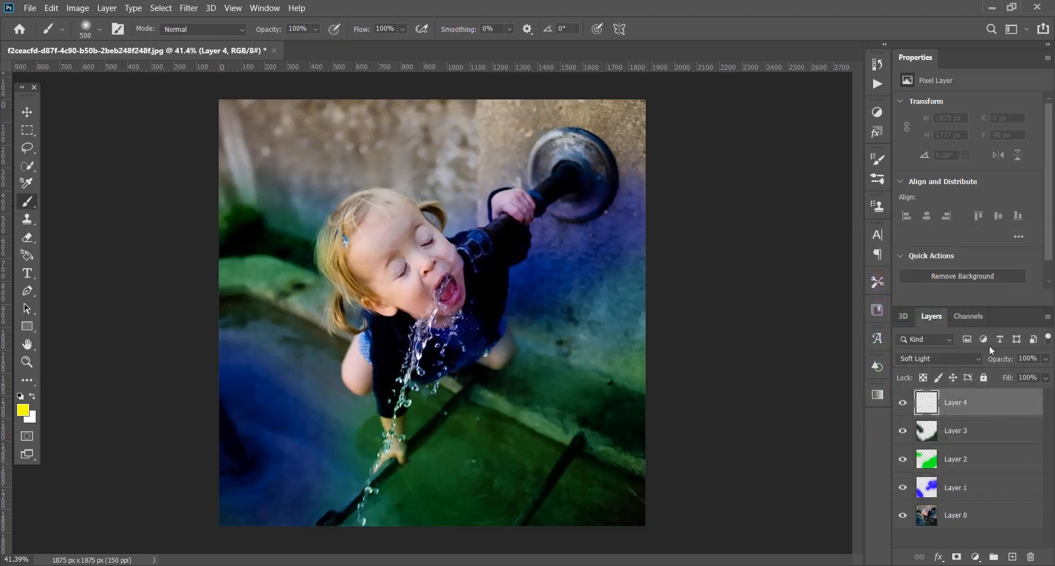
Set Layer 4's opacity to 47% and paint yellow over the upper-left wall and the child's hair, face and arm.
left_click(1046, 360)
left_click(236, 116)
mouse_move(241, 117)
left_mouse_down()
mouse_move(230, 207)
mouse_move(323, 110)
mouse_move(298, 193)
mouse_move(261, 211)
mouse_move(329, 167)
mouse_move(279, 203)
mouse_move(204, 211)
mouse_move(326, 123)
mouse_move(440, 101)
mouse_move(380, 134)
mouse_move(316, 216)
mouse_move(310, 243)
mouse_move(348, 309)
mouse_move(362, 242)
mouse_move(363, 258)
mouse_move(353, 255)
mouse_move(411, 263)
mouse_move(406, 279)
mouse_move(366, 303)
mouse_move(383, 200)
mouse_move(414, 219)
mouse_move(366, 302)
mouse_move(359, 388)
mouse_move(346, 410)
mouse_move(357, 340)
left_mouse_up()
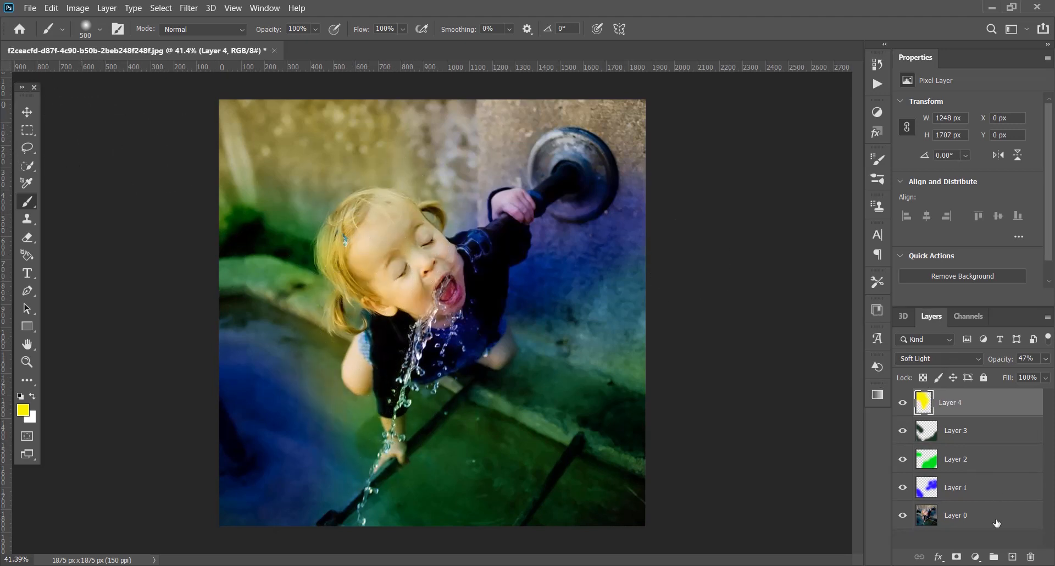
Add an empty layer above Layer 4 with Soft Light blending and 47% opacity.
left_click(1008, 558)
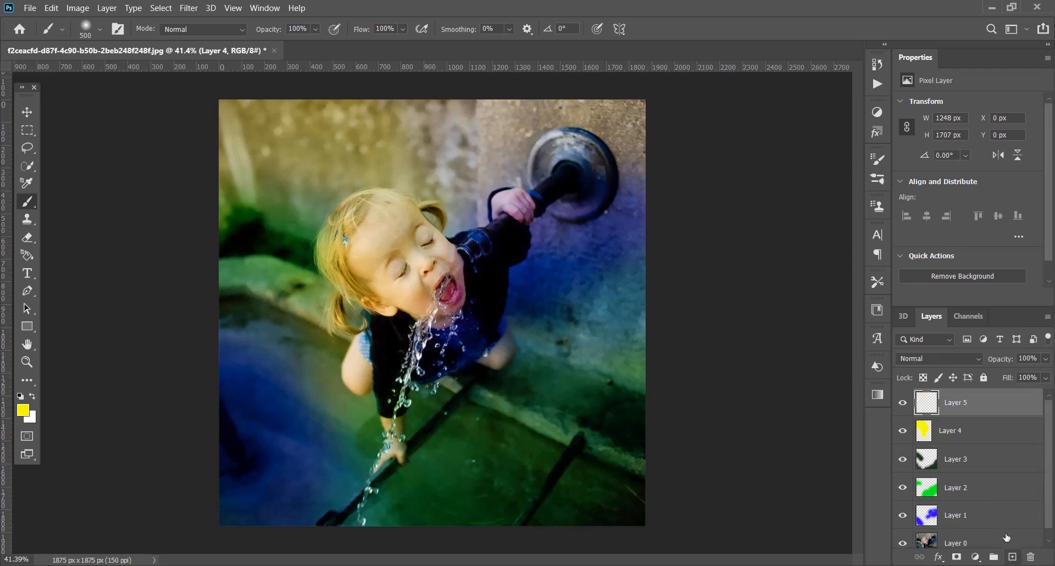
left_click(961, 361)
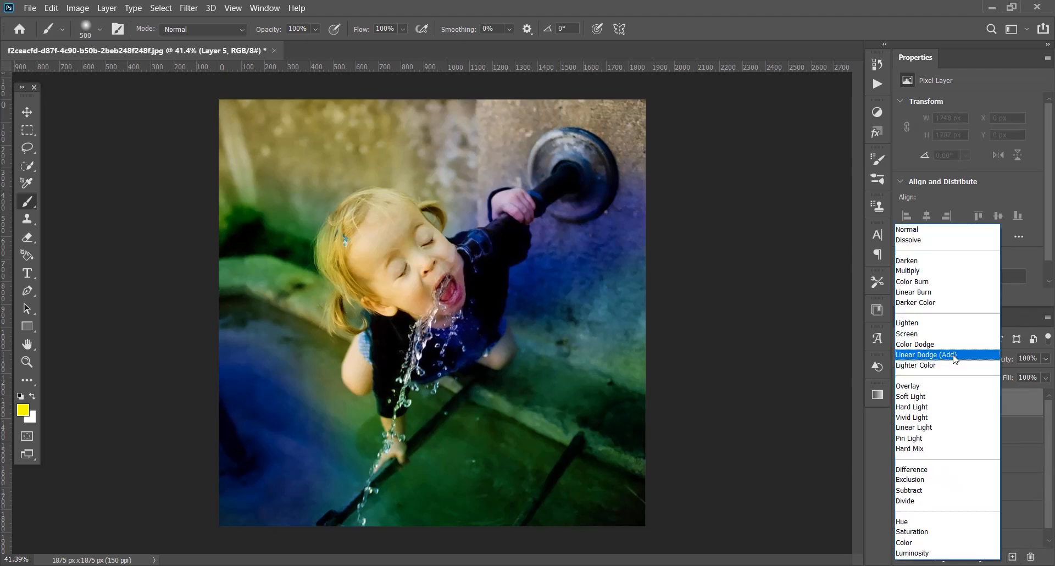
left_click(937, 397)
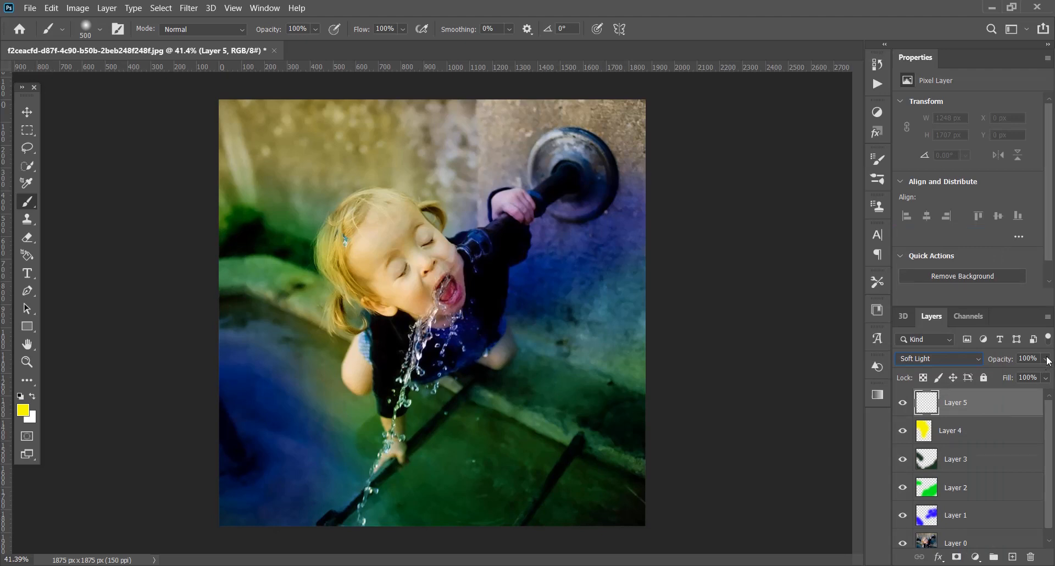
left_click(1047, 359)
Set the foreground color to pure red #ff0000 and activate the Brush tool.
left_click(22, 413)
left_click(23, 414)
left_click(879, 302)
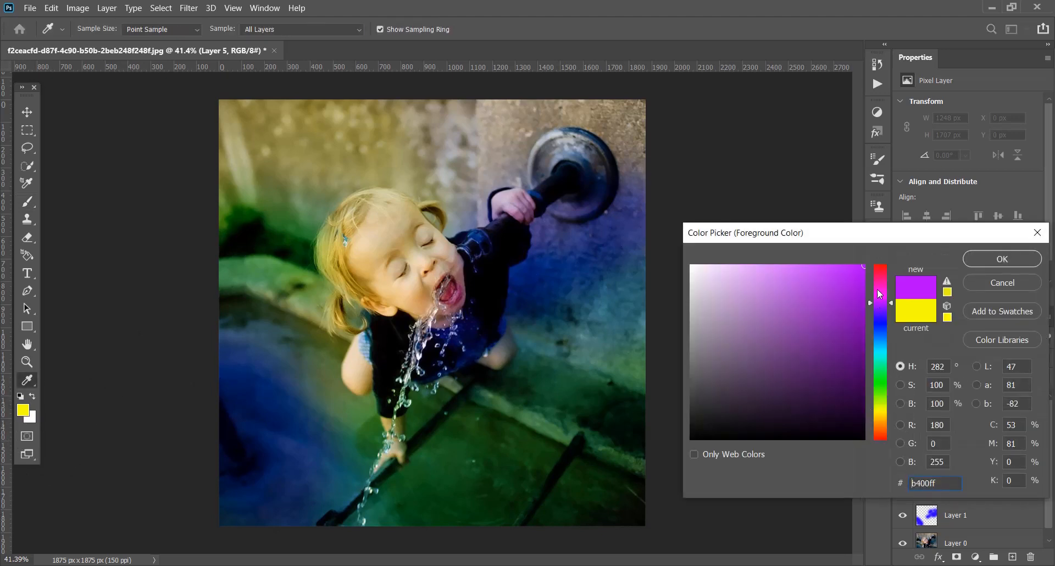
left_click_drag(878, 292, 883, 263)
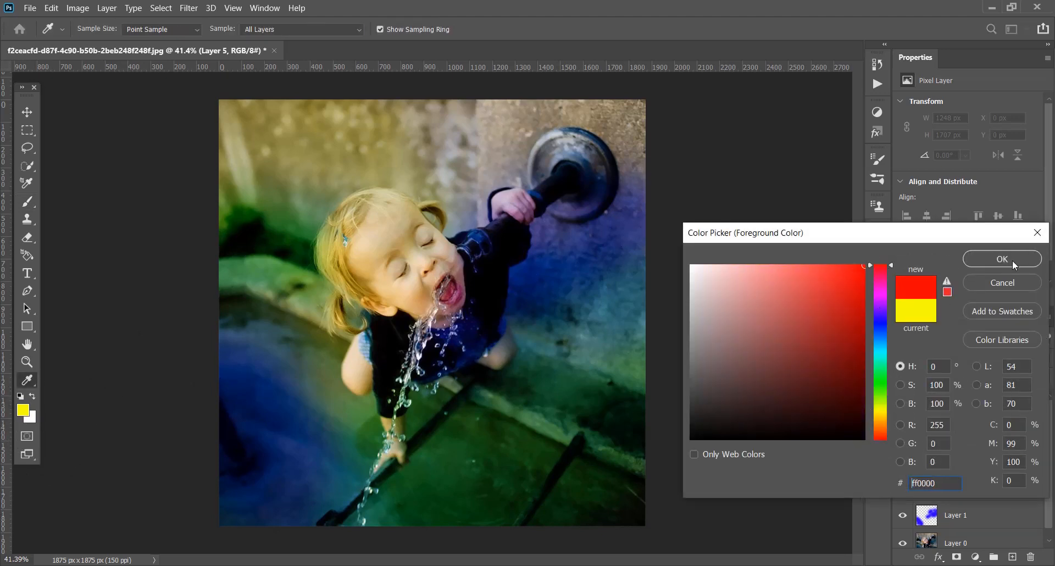
left_click(1002, 259)
key("b")
Paint red over the wall behind the child and the spout, and over the pool edge along the photo's left side.
mouse_move(480, 121)
left_mouse_down()
mouse_move(433, 164)
mouse_move(560, 122)
mouse_move(603, 125)
mouse_move(480, 149)
mouse_move(632, 132)
mouse_move(503, 172)
mouse_move(583, 165)
left_mouse_up()
mouse_move(452, 193)
left_mouse_down()
mouse_move(514, 168)
mouse_move(426, 204)
mouse_move(453, 183)
mouse_move(419, 194)
mouse_move(471, 138)
mouse_move(425, 132)
mouse_move(386, 201)
mouse_move(474, 142)
mouse_move(420, 176)
mouse_move(400, 166)
mouse_move(409, 127)
mouse_move(359, 186)
mouse_move(407, 179)
mouse_move(478, 247)
left_mouse_up()
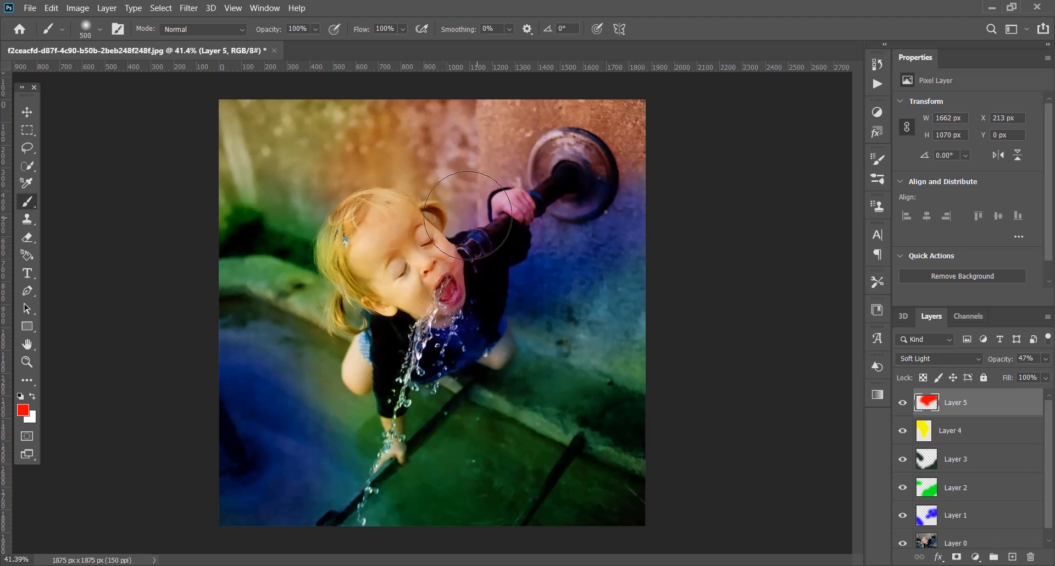
mouse_move(381, 146)
left_mouse_down()
mouse_move(364, 171)
mouse_move(325, 117)
left_mouse_up()
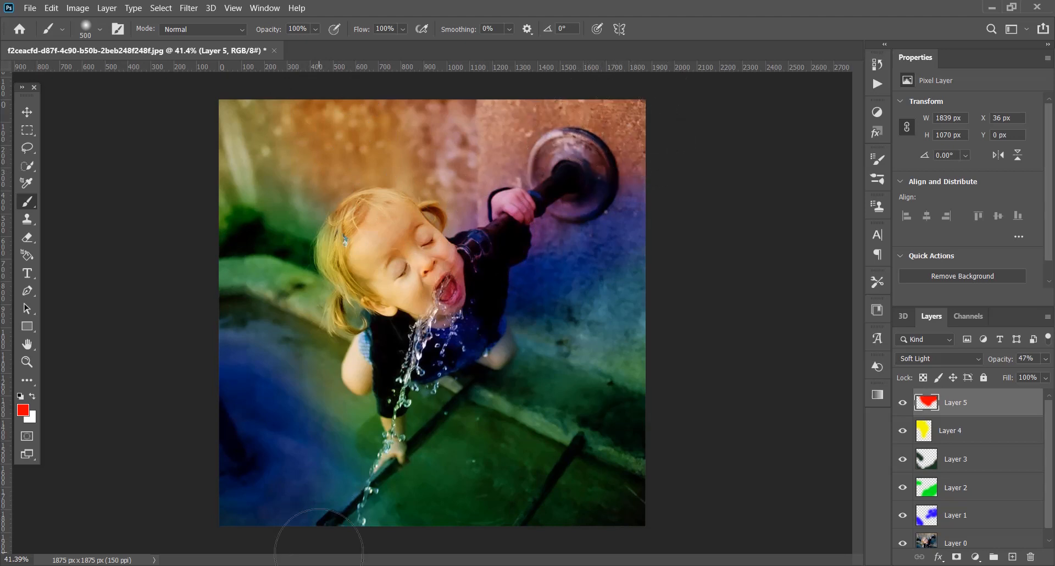
mouse_move(222, 394)
left_mouse_down()
mouse_move(208, 446)
mouse_move(252, 414)
mouse_move(287, 405)
mouse_move(237, 312)
mouse_move(231, 261)
mouse_move(198, 247)
left_mouse_up()
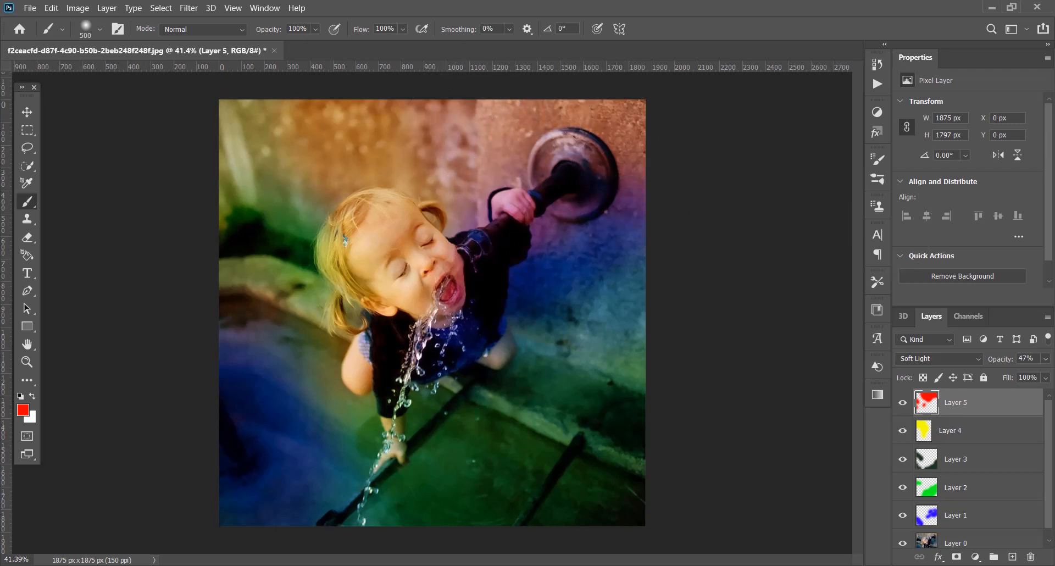
Add an empty layer above Layer 5 with Soft Light blending and 47% opacity.
left_click(1013, 557)
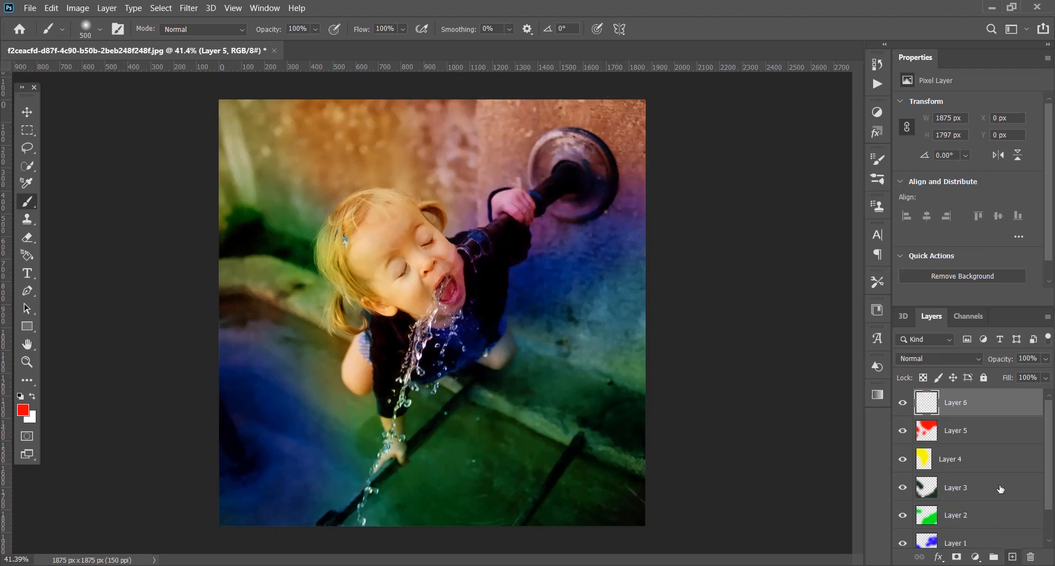
left_click(958, 359)
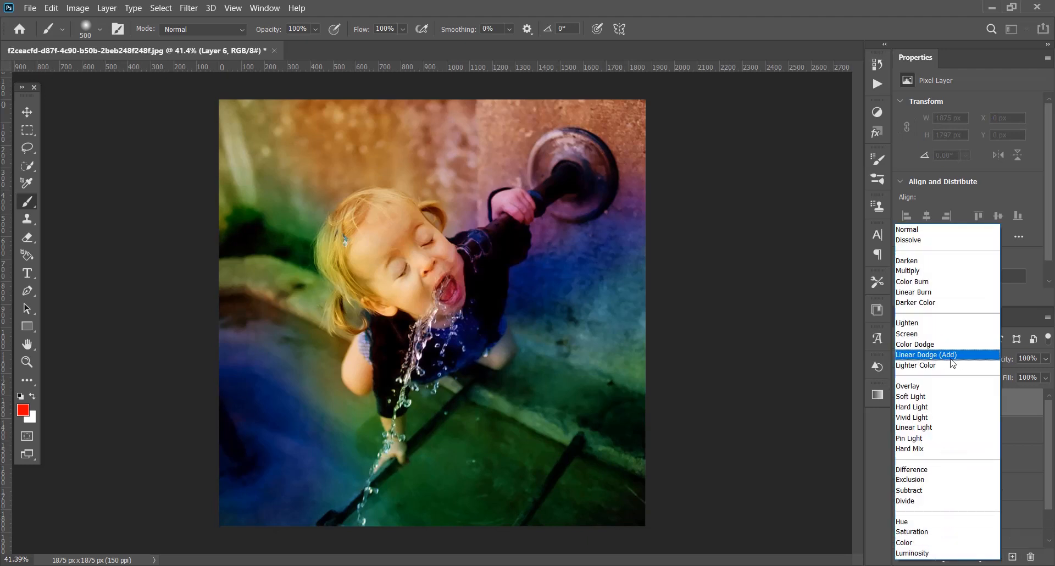
left_click(937, 397)
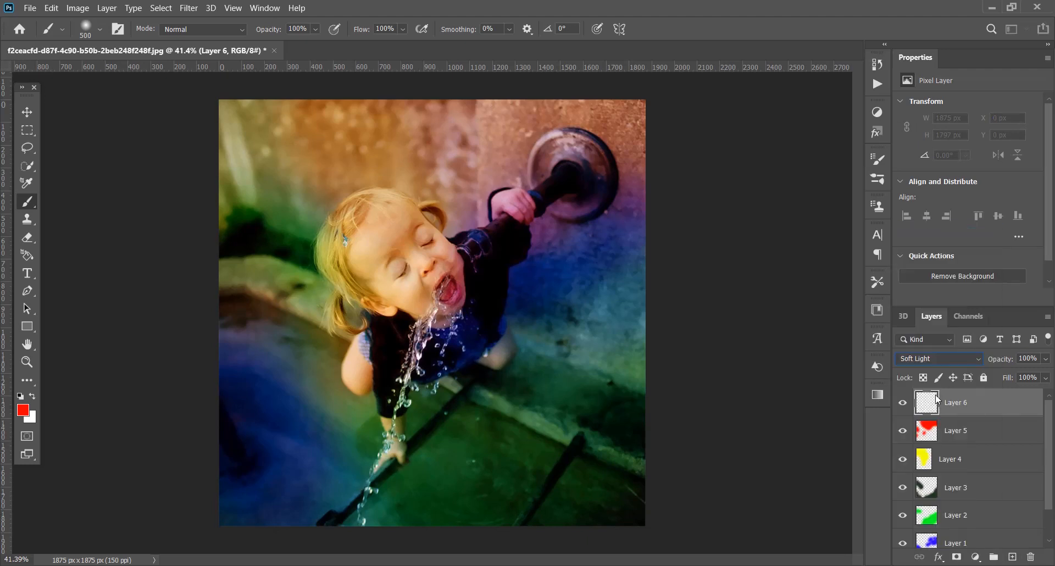
left_click(1046, 359)
left_click_drag(1009, 373, 1013, 374)
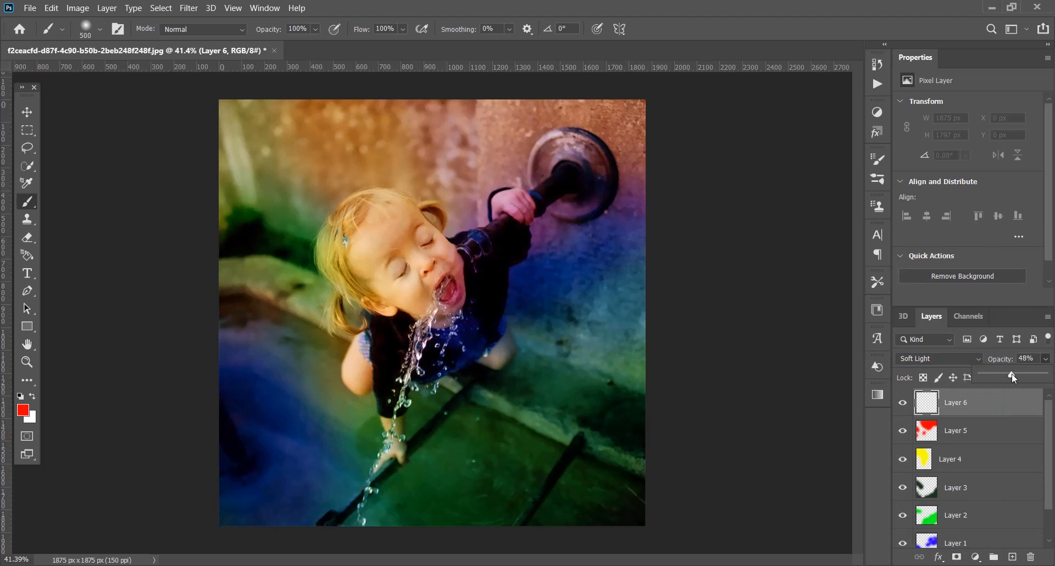
Set the foreground color to white #ffffff.
left_click(18, 412)
type("ffffff")
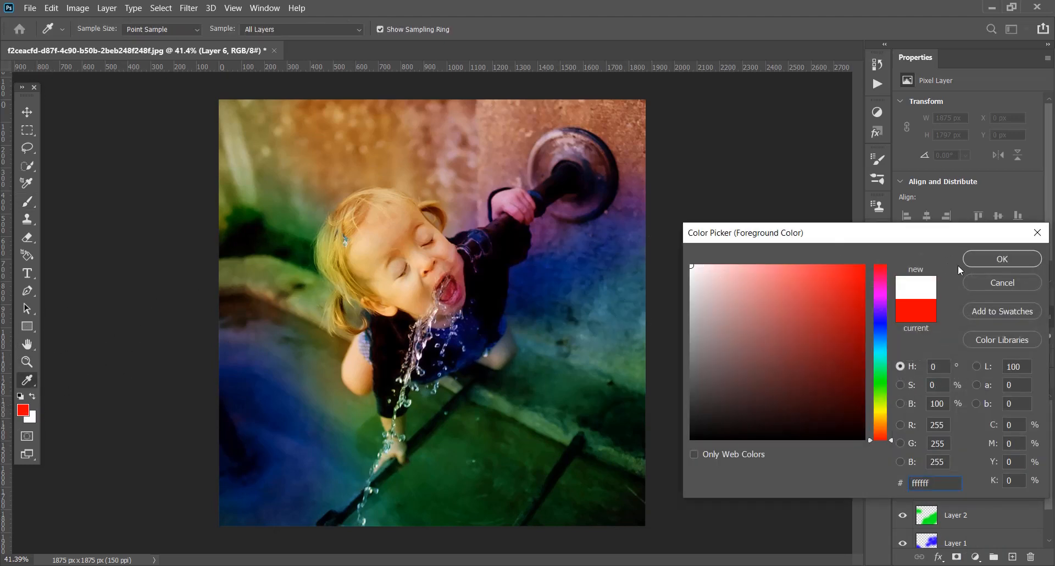
left_click(1002, 259)
Reduce the brush size to 60 and paint a white highlight on the child's cheek below the closed eye nearest the ear.
scroll(408, 248, "up", 3)
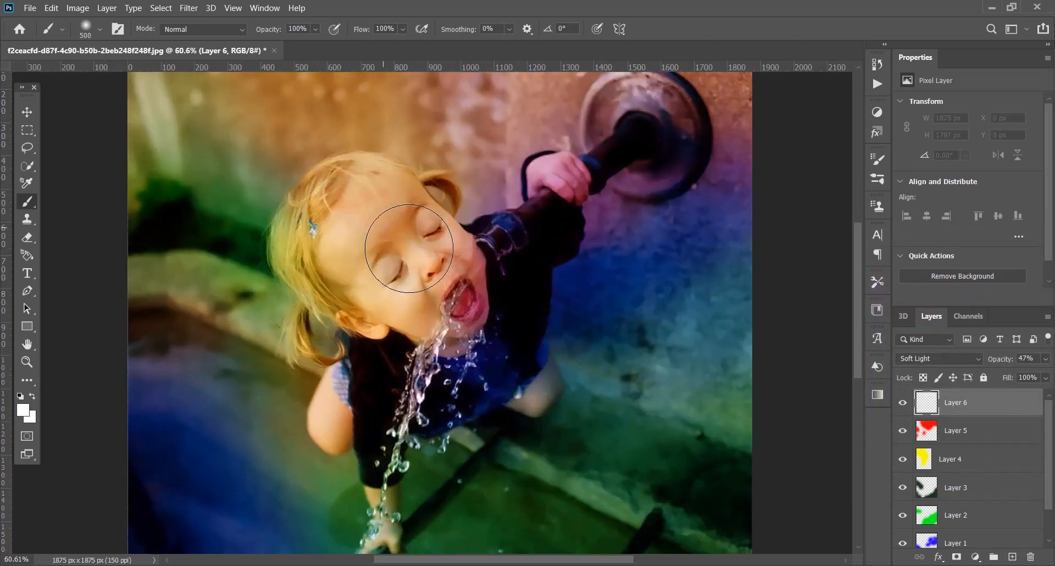
scroll(408, 248, "up", 2)
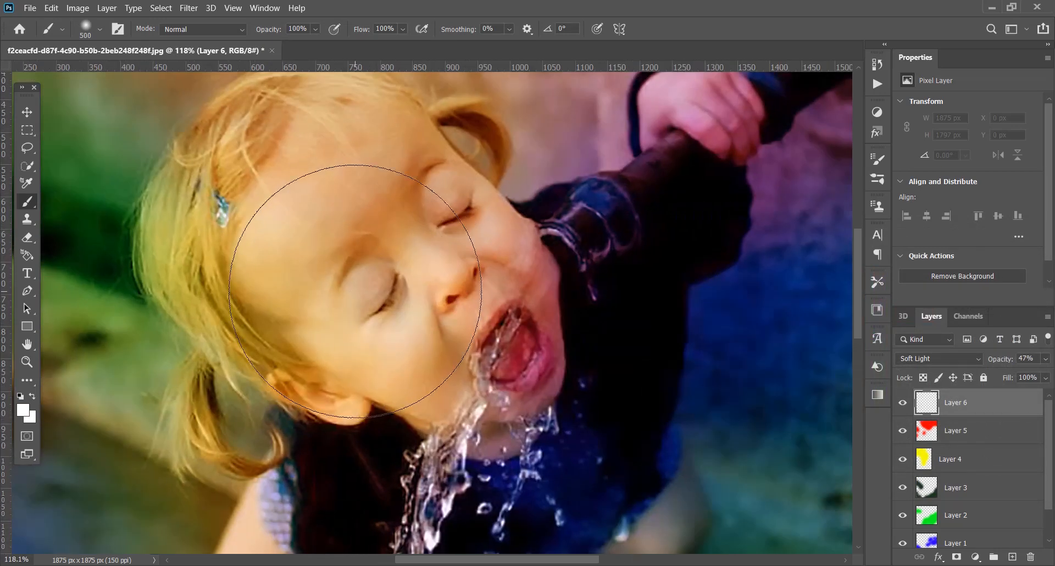
key("bracketleft")
key("bracketleft")
key("bracketleft")
key("bracketleft")
key("bracketleft")
key("bracketleft")
key("bracketleft")
key("bracketleft")
key("bracketleft")
key("bracketleft")
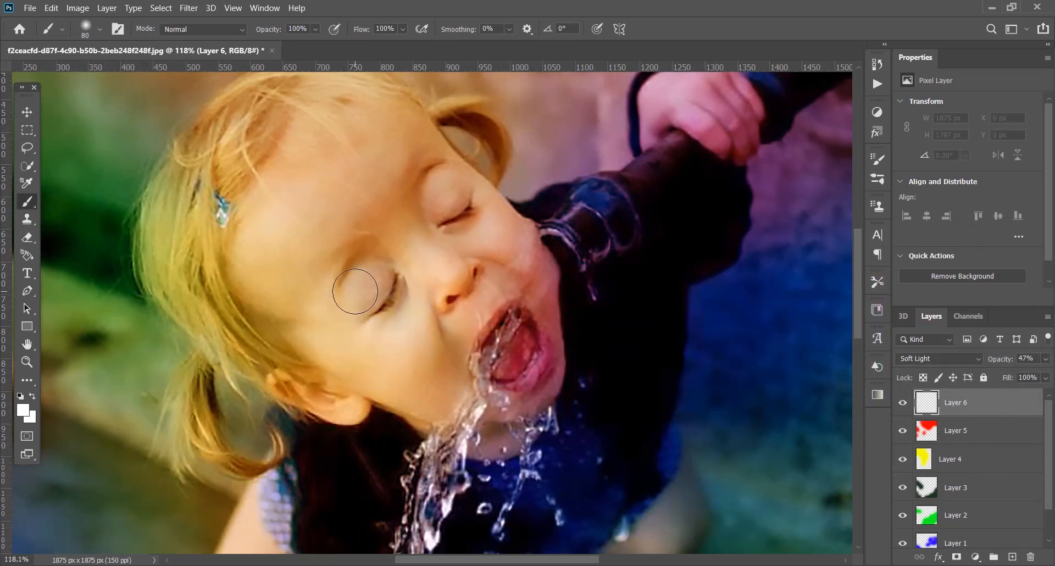
key("bracketleft")
key("bracketleft")
mouse_move(412, 330)
left_mouse_down()
mouse_move(401, 360)
mouse_move(411, 329)
mouse_move(404, 351)
mouse_move(379, 367)
mouse_move(420, 331)
mouse_move(420, 313)
mouse_move(389, 363)
mouse_move(347, 368)
mouse_move(410, 344)
mouse_move(414, 328)
mouse_move(393, 363)
mouse_move(364, 368)
mouse_move(415, 308)
mouse_move(405, 351)
left_mouse_up()
Set Layer 6's opacity to 50%.
left_click(1046, 358)
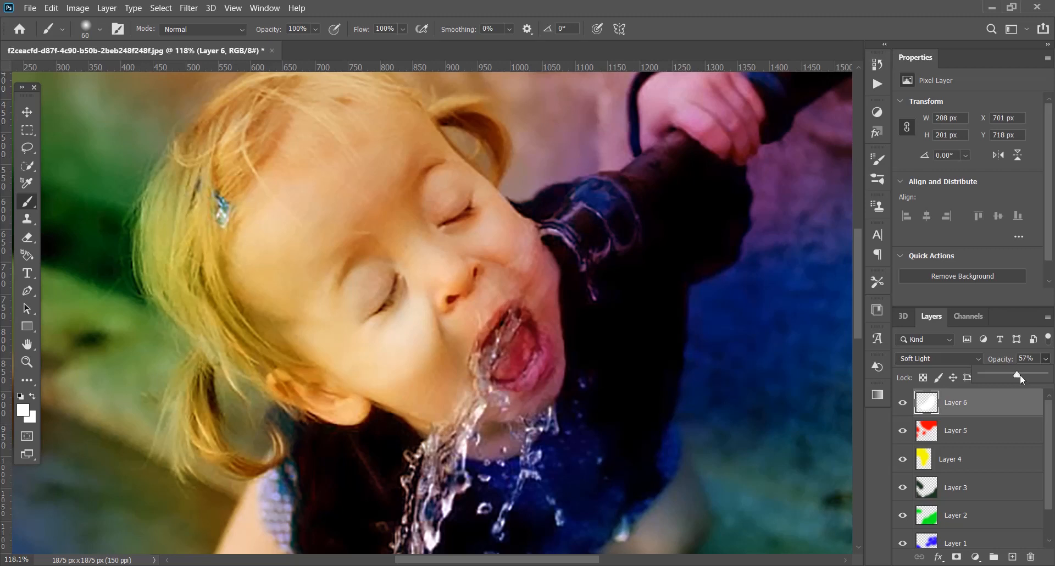
left_click_drag(1026, 376, 1040, 379)
scroll(718, 253, "down", 5)
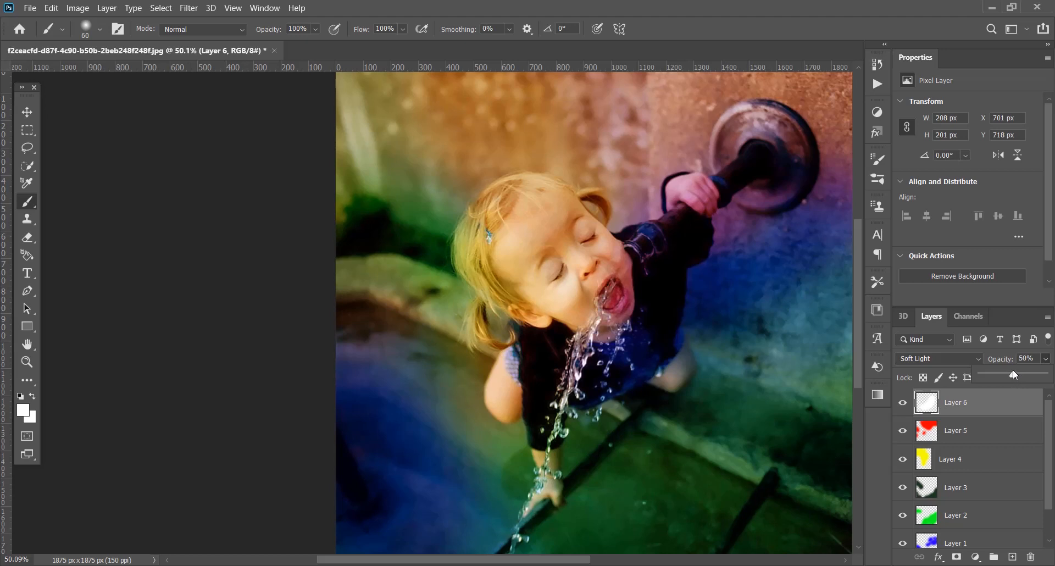
Paint white highlights over the child's nose area, far cheek and forehead up to the hairline.
left_click_drag(598, 249, 601, 239)
scroll(632, 277, "up", 4)
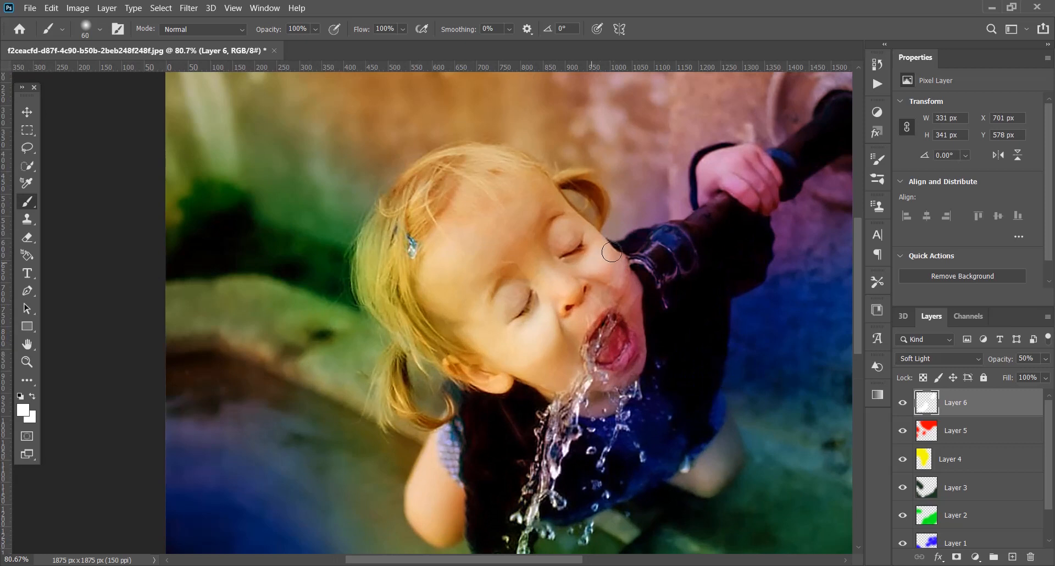
mouse_move(612, 252)
left_mouse_down()
mouse_move(552, 265)
mouse_move(594, 264)
mouse_move(551, 275)
mouse_move(551, 301)
mouse_move(563, 272)
mouse_move(635, 266)
mouse_move(652, 251)
mouse_move(623, 262)
left_mouse_up()
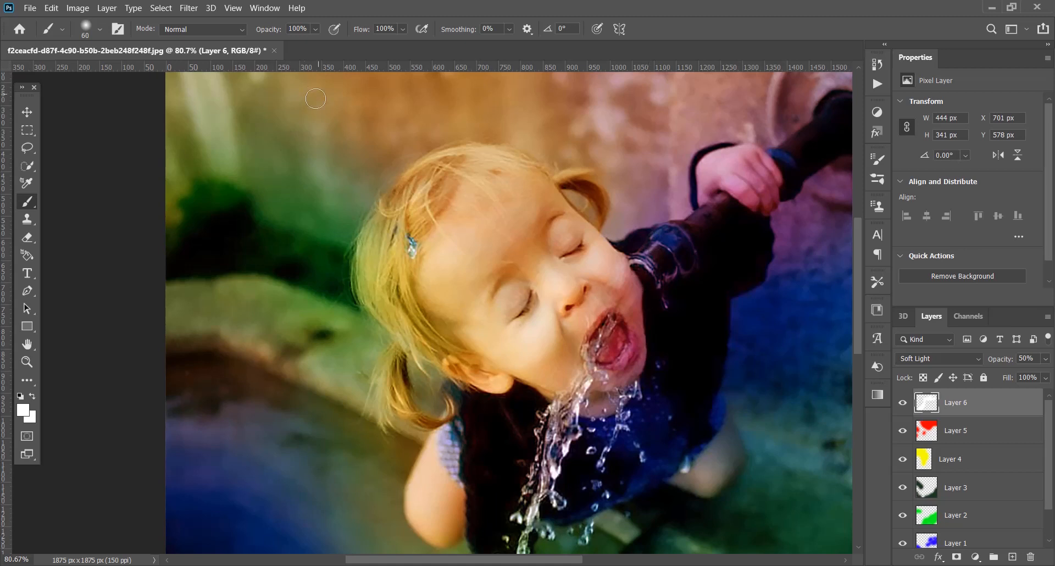
mouse_move(427, 243)
left_mouse_down()
mouse_move(464, 240)
mouse_move(429, 274)
mouse_move(479, 244)
mouse_move(458, 238)
mouse_move(505, 223)
mouse_move(438, 243)
mouse_move(454, 229)
mouse_move(529, 211)
mouse_move(437, 260)
left_mouse_up()
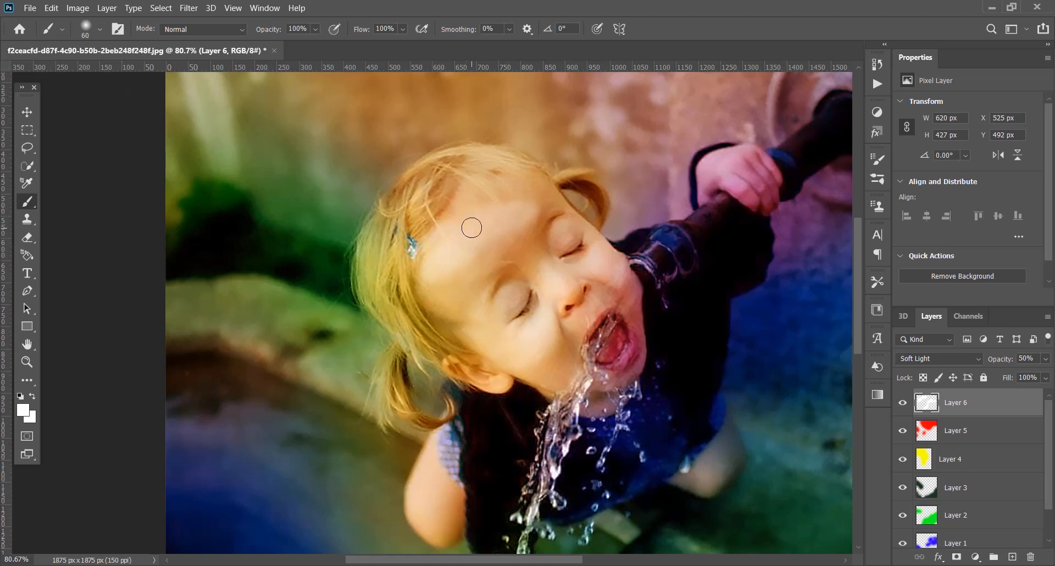
mouse_move(444, 224)
left_mouse_down()
mouse_move(511, 192)
mouse_move(500, 190)
mouse_move(523, 196)
mouse_move(498, 216)
mouse_move(532, 199)
mouse_move(477, 242)
mouse_move(493, 226)
left_mouse_up()
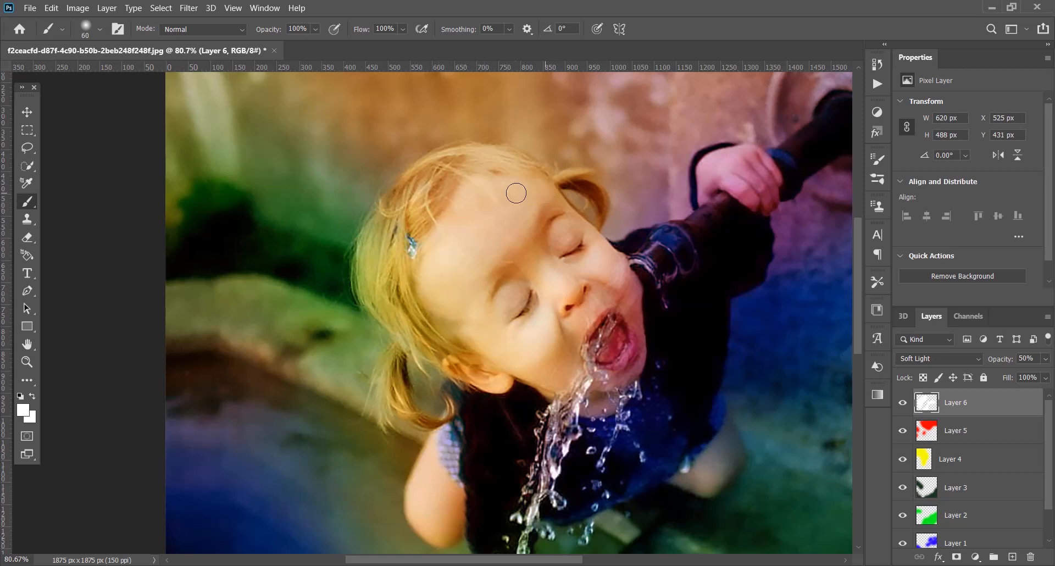
mouse_move(507, 196)
left_mouse_down()
mouse_move(425, 227)
mouse_move(441, 254)
left_mouse_up()
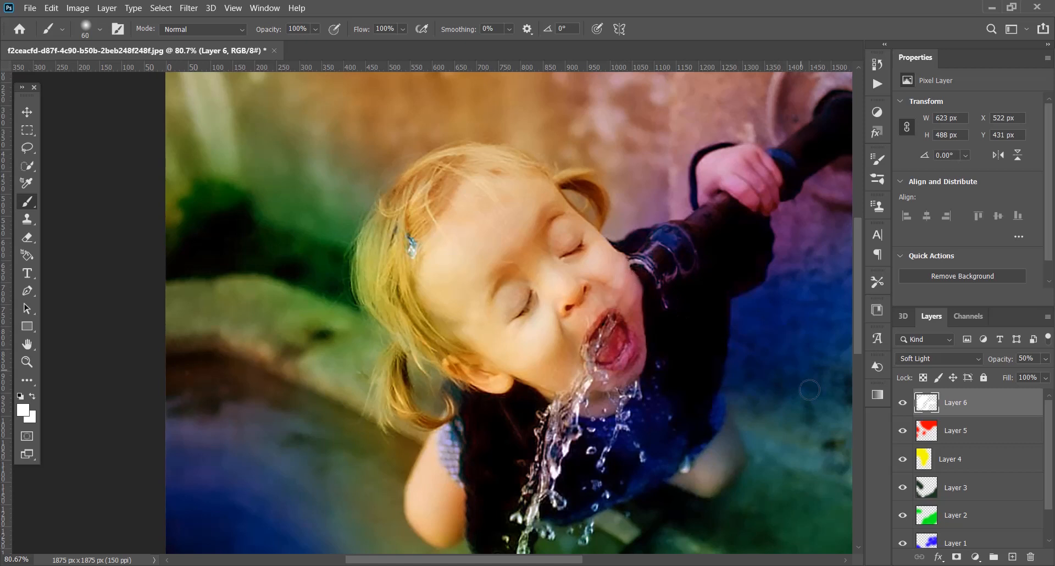
Add a new layer above Layer 6 and set the foreground color to yellow #f5fe08.
left_click(1013, 557)
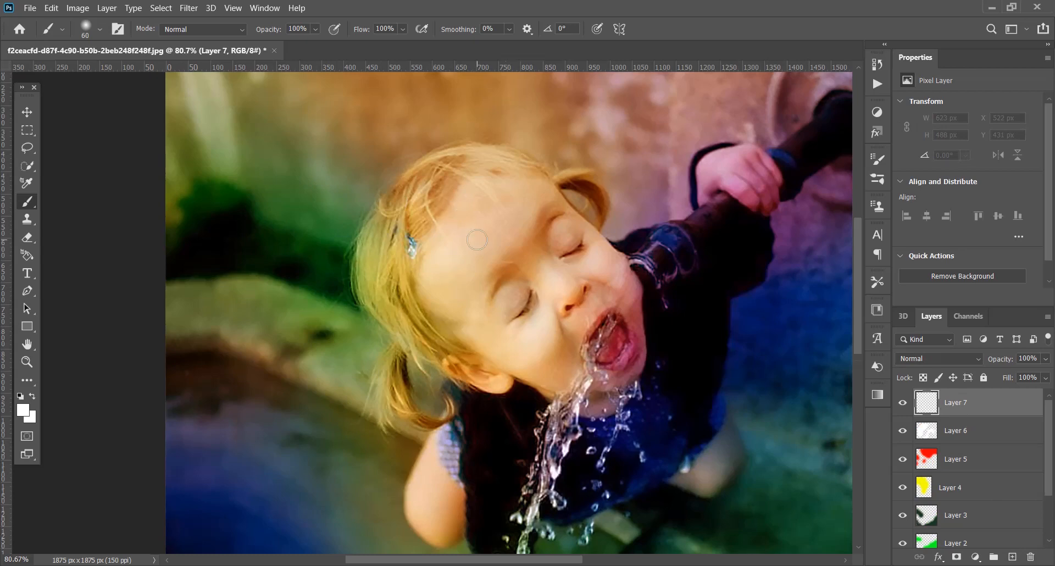
scroll(477, 240, "down", 5)
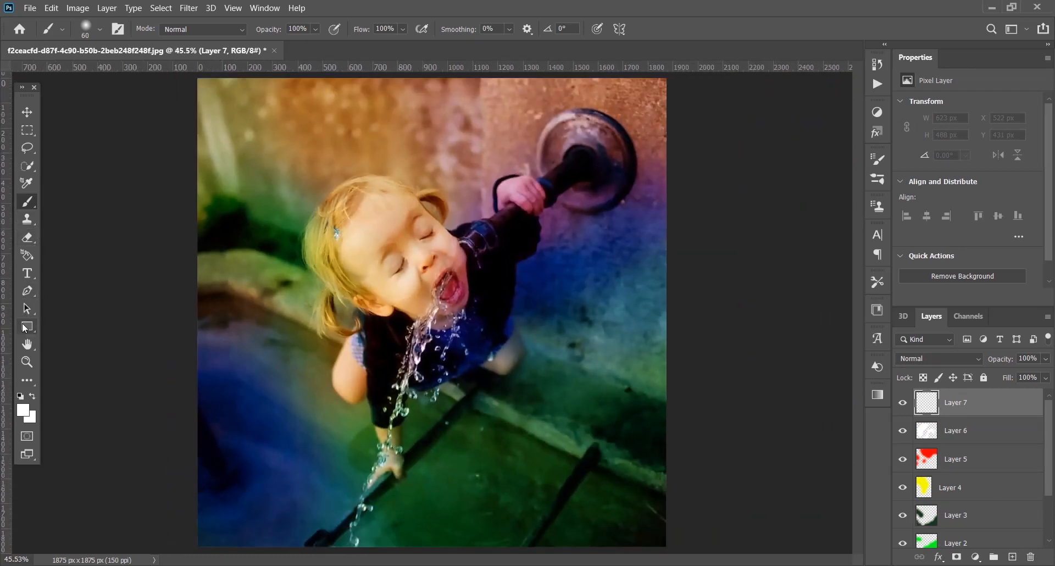
left_click(22, 412)
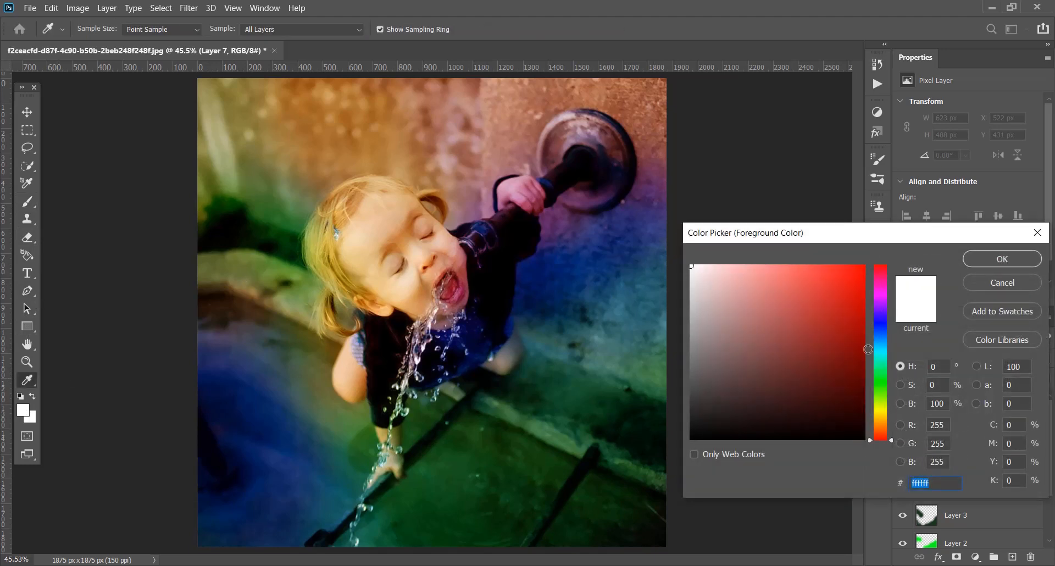
left_click_drag(877, 407, 880, 409)
left_click(864, 266)
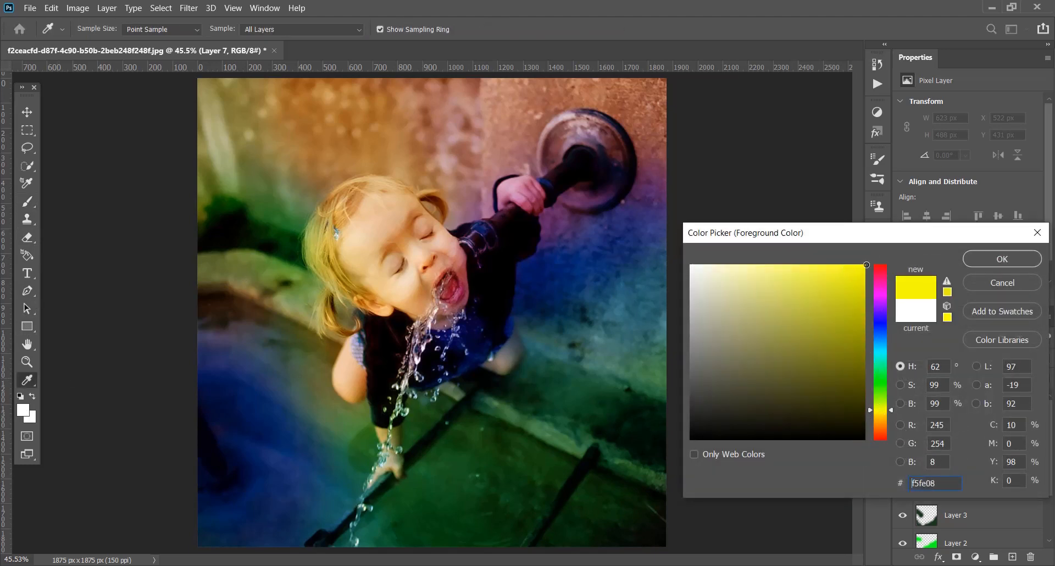
left_click(984, 259)
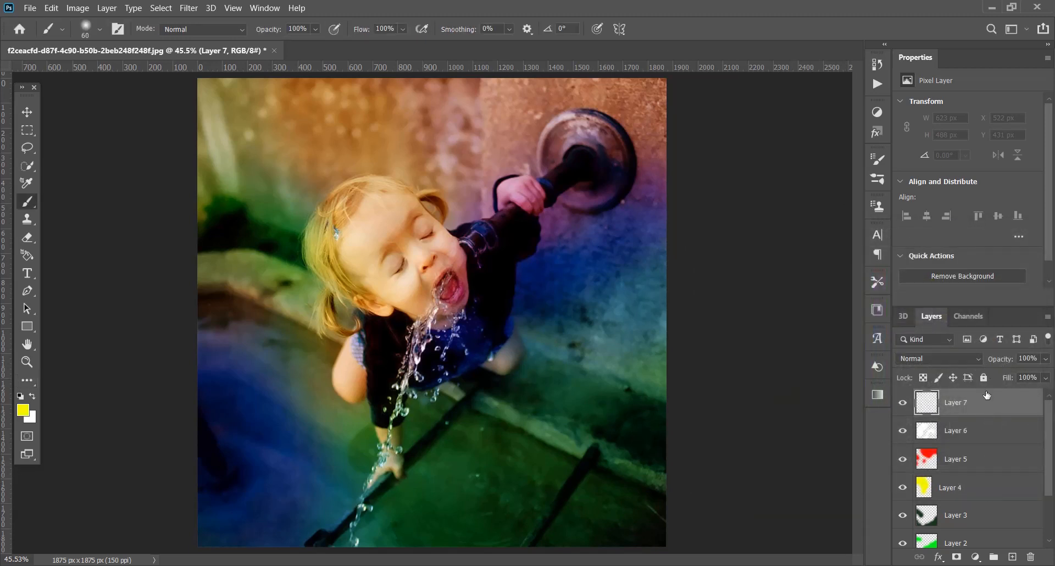
Set Layer 7's blend mode to Soft Light and its opacity to 47%.
left_click(972, 361)
left_click(949, 393)
left_click(1047, 359)
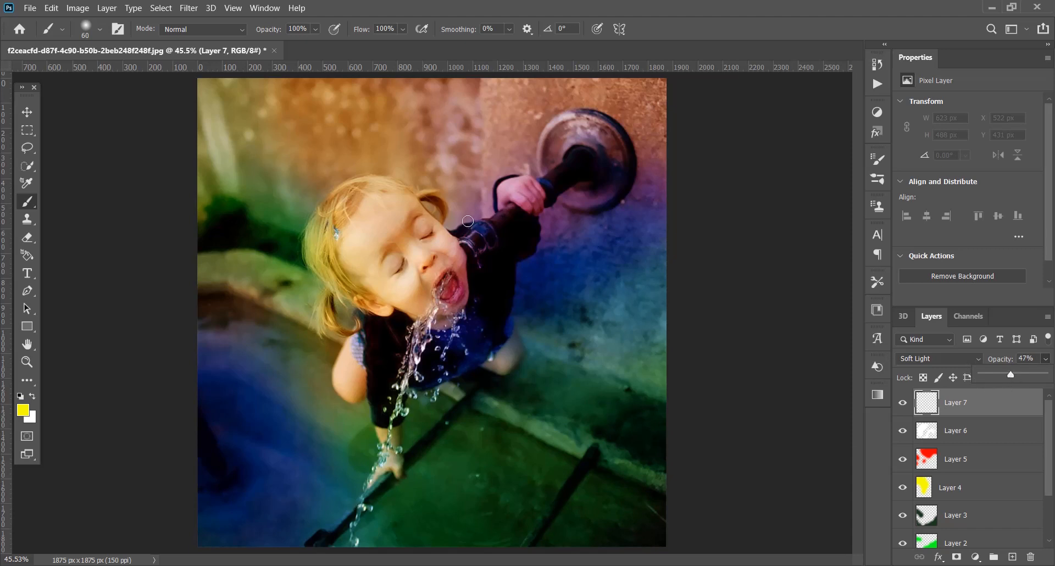
Enlarge the brush to 400 and paint yellow over the child's hair and forehead and the wall behind the head up to the photo's upper-left corner.
key("bracketright")
key("bracketright")
key("bracketright")
key("bracketright")
key("bracketright")
key("bracketright")
key("bracketright")
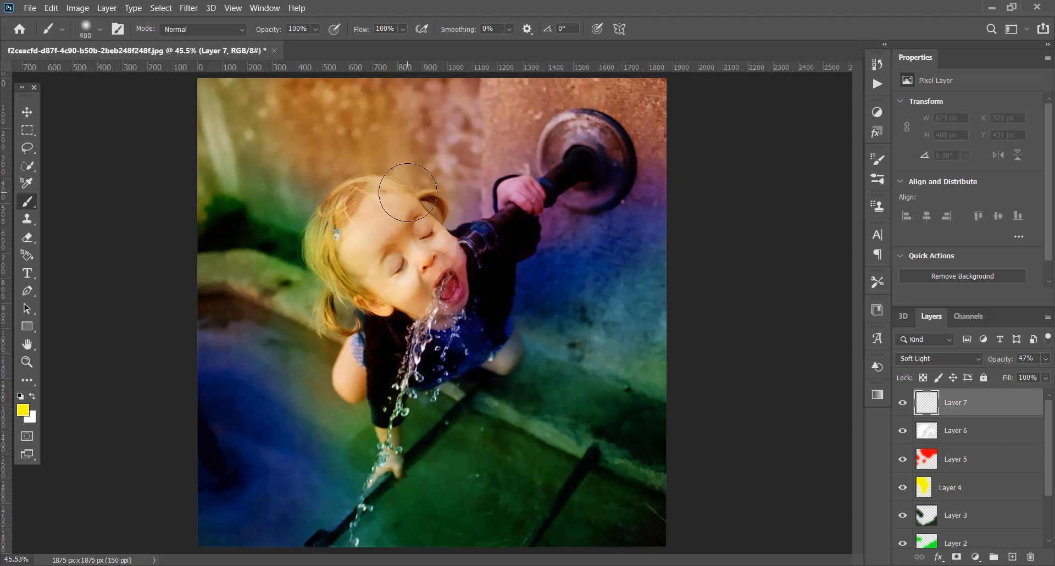
mouse_move(408, 192)
left_mouse_down()
mouse_move(361, 145)
mouse_move(371, 190)
mouse_move(253, 105)
mouse_move(341, 193)
mouse_move(269, 144)
mouse_move(323, 209)
mouse_move(289, 153)
mouse_move(176, 101)
mouse_move(390, 162)
mouse_move(280, 124)
mouse_move(379, 209)
mouse_move(358, 183)
left_mouse_up()
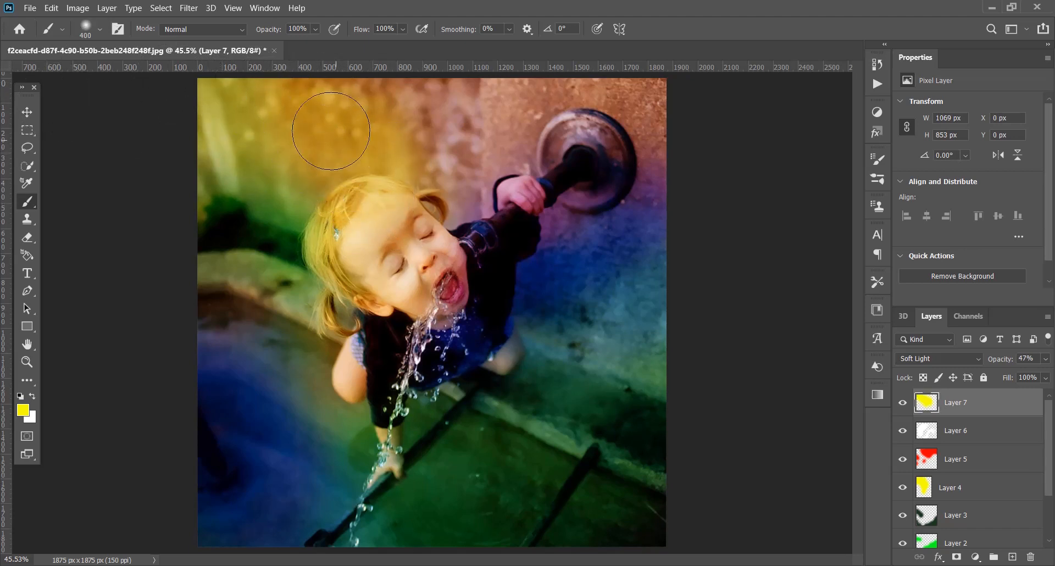
Open the bird-rock-dove-flight PNG with four white doves from the Desktop.
left_click(26, 112)
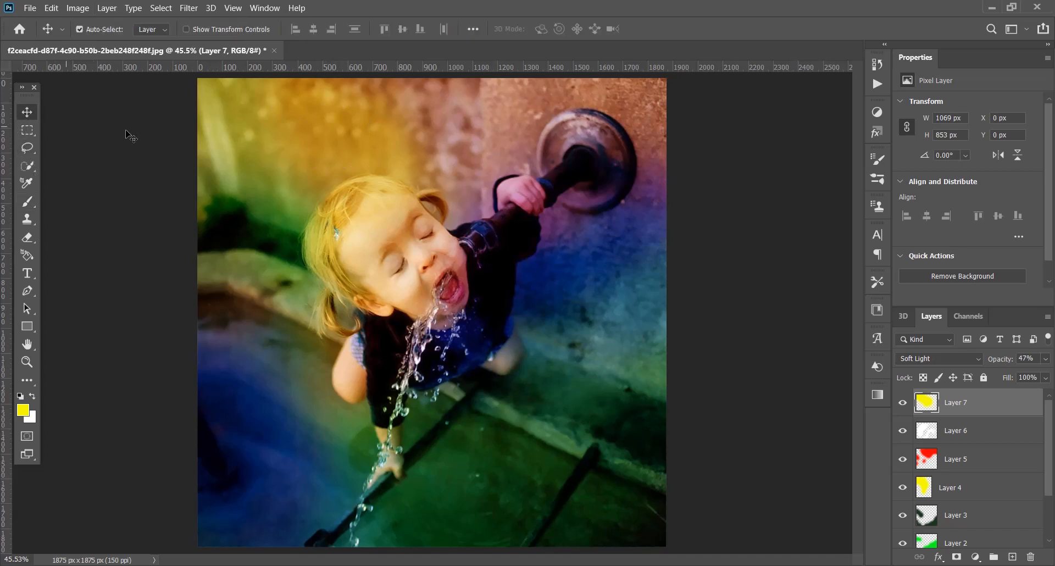
left_click(25, 7)
left_click(28, 34)
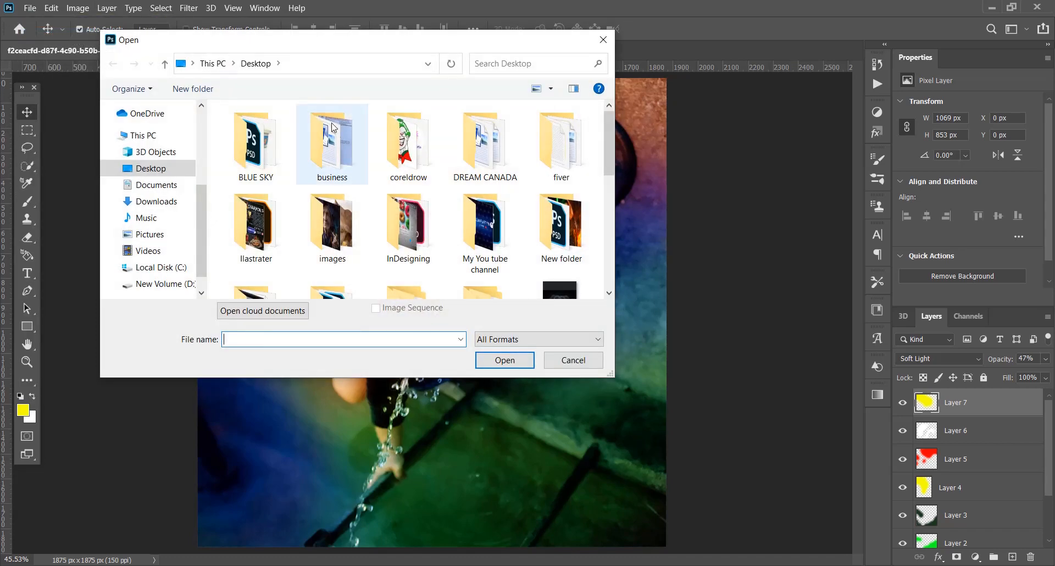
left_click(157, 170)
scroll(405, 217, "down", 3)
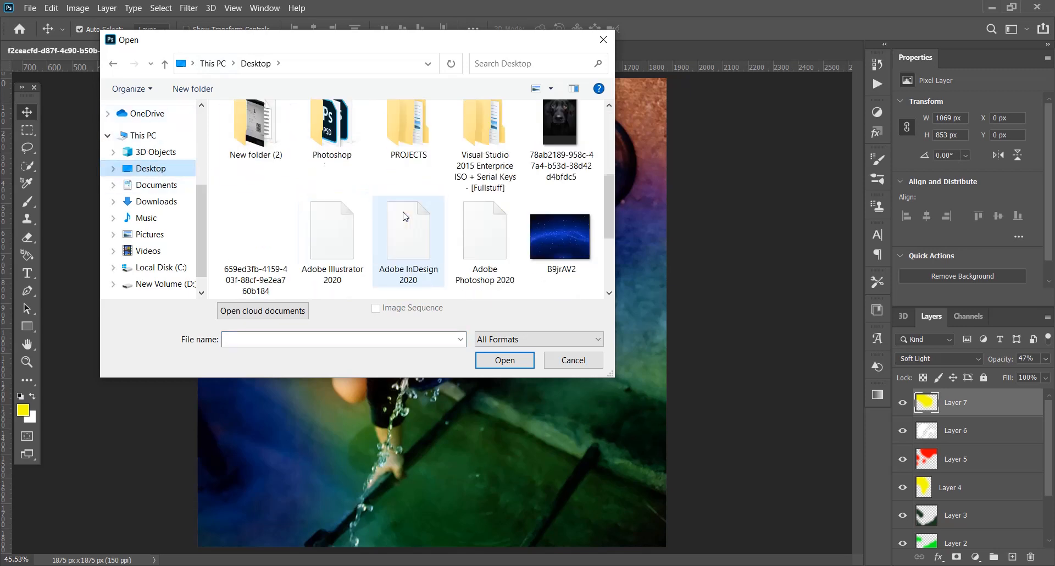
scroll(405, 216, "down", 5)
double_click(255, 144)
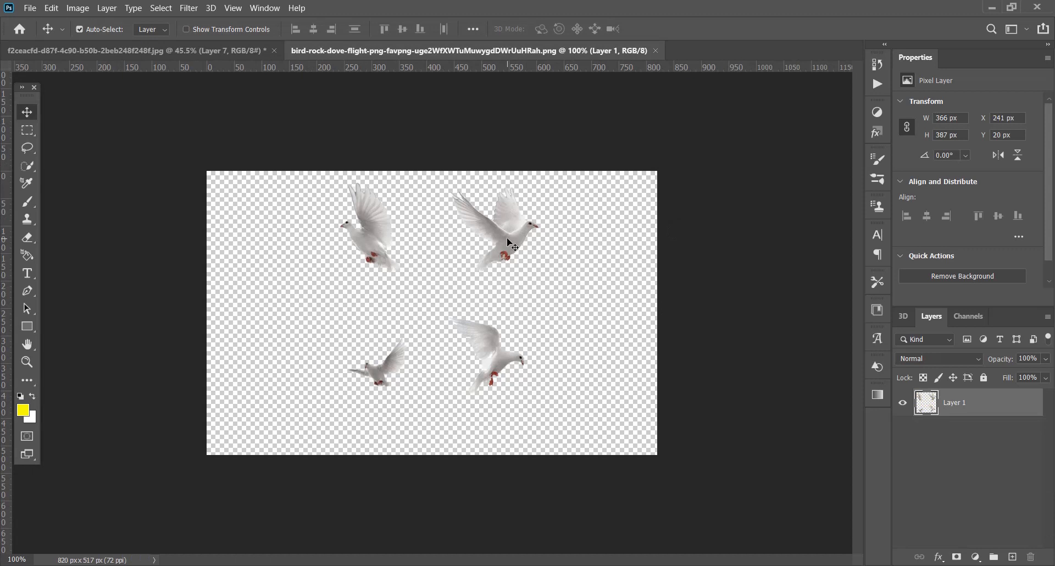
Copy the doves into the child photo as a new layer and close the dove file.
left_click_drag(512, 244, 428, 201)
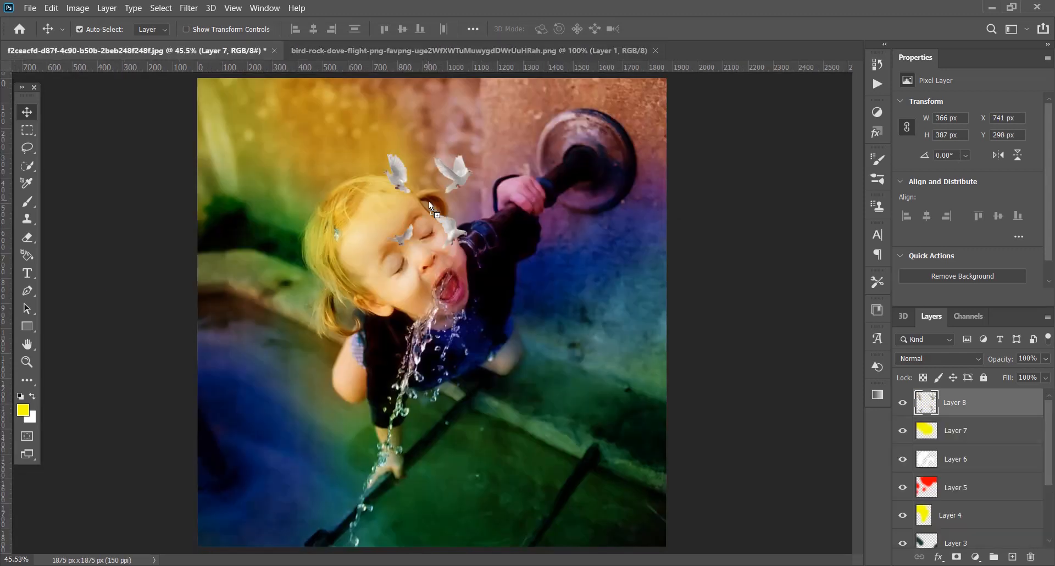
left_click(658, 50)
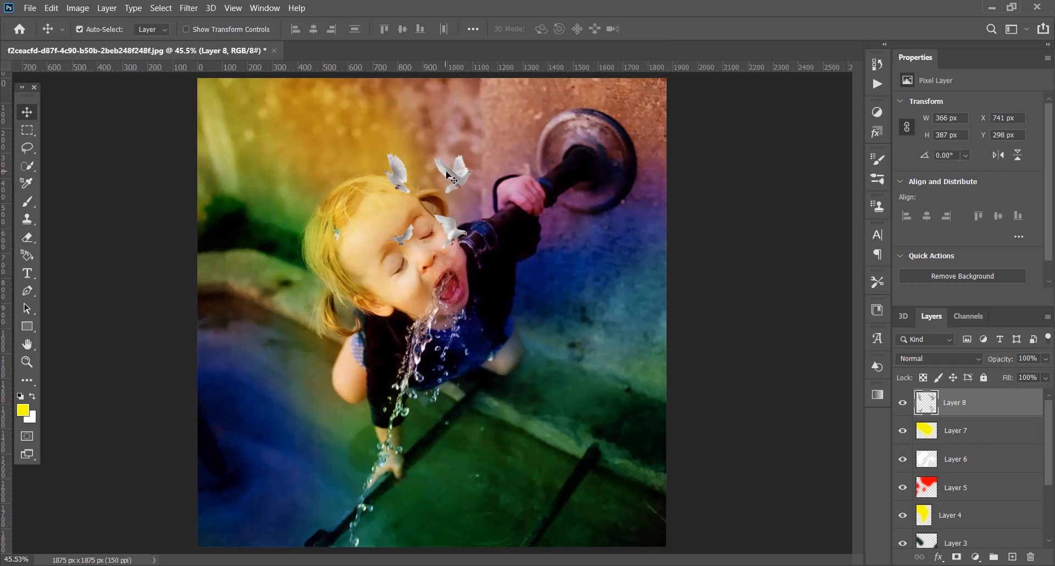
Move the doves to the dark green floor beside the child, scaled to about 121% and rotated about 14°.
left_click_drag(455, 175, 527, 439)
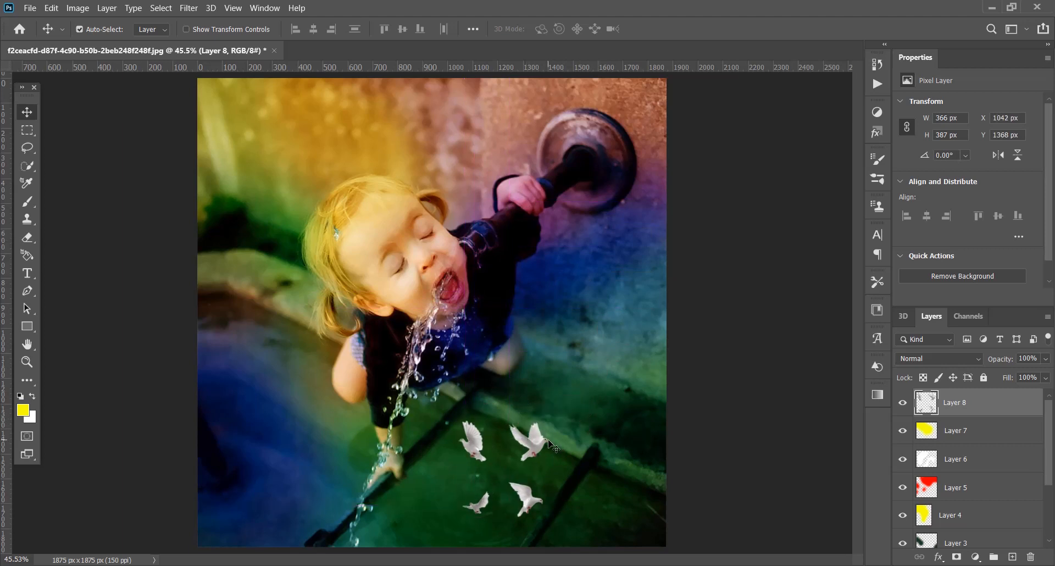
key("ctrl+t")
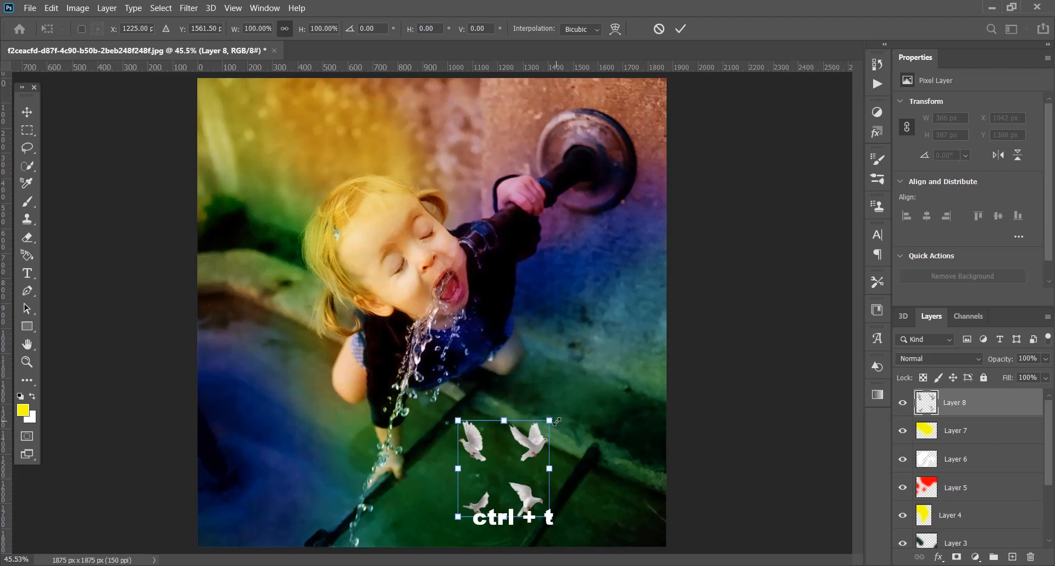
left_click_drag(550, 421, 677, 357)
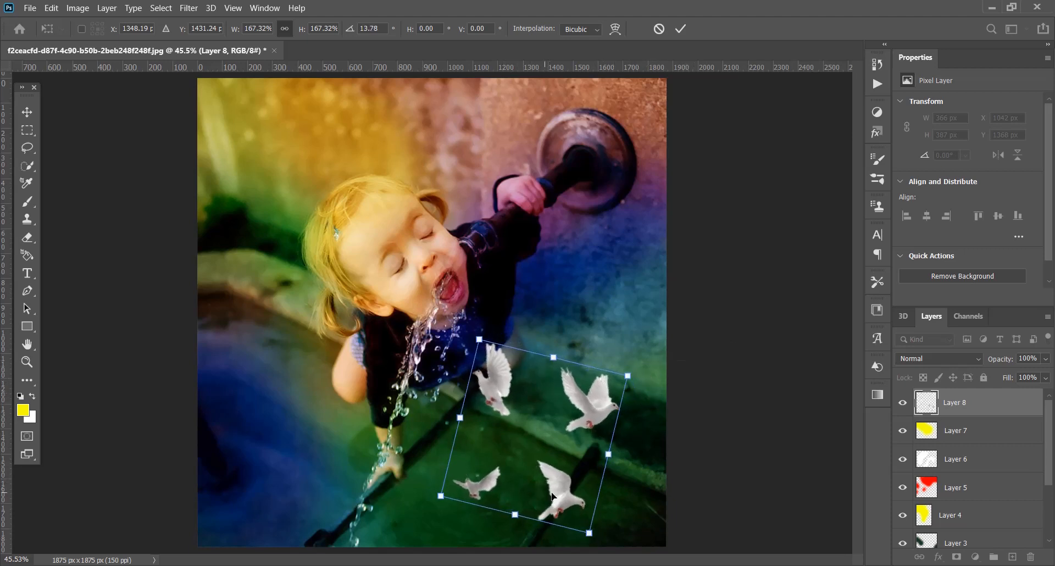
left_click_drag(561, 487, 565, 473)
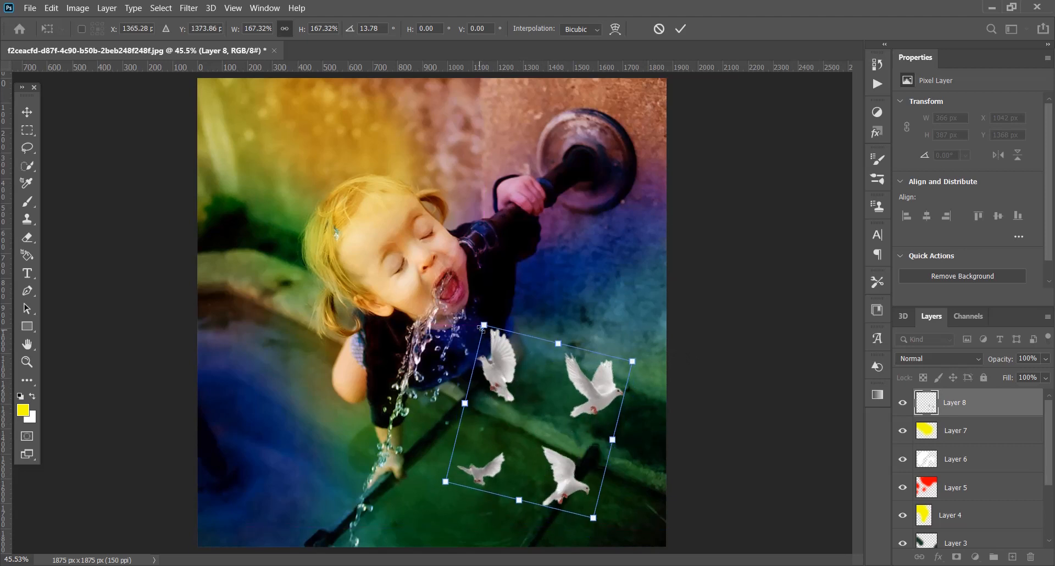
left_click_drag(481, 328, 515, 379)
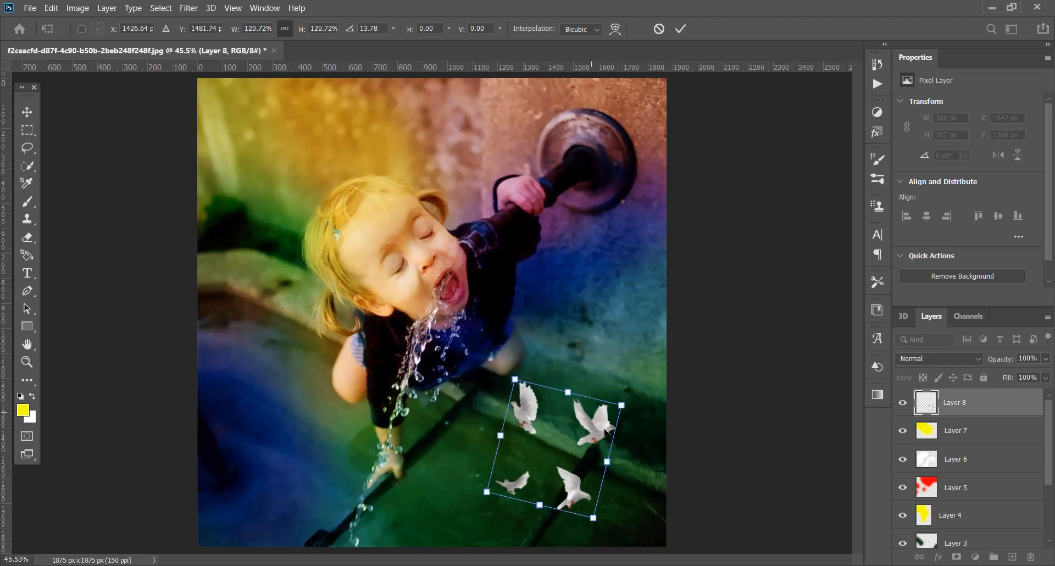
left_click_drag(607, 433, 576, 431)
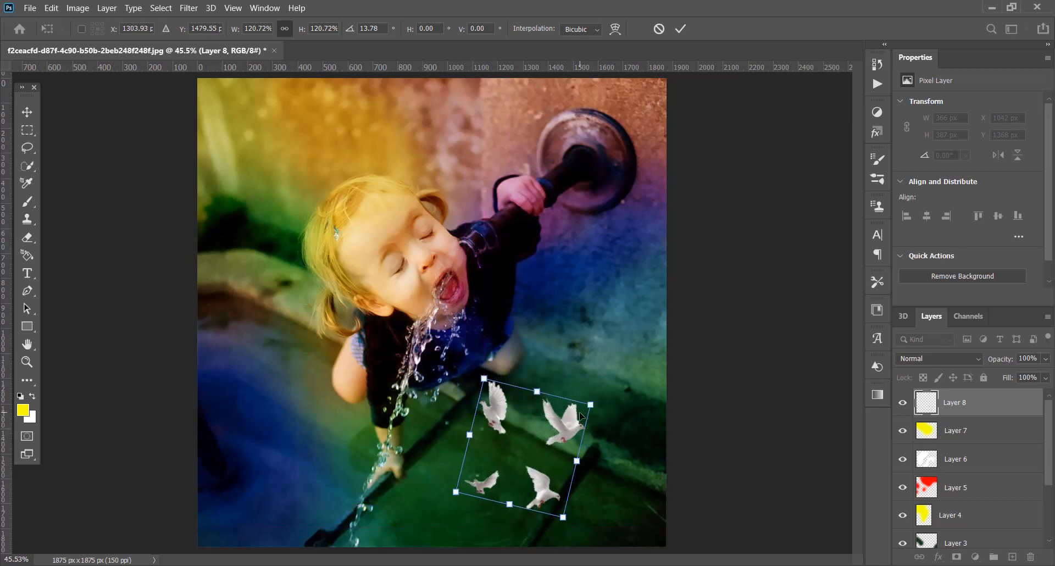
left_click(27, 115)
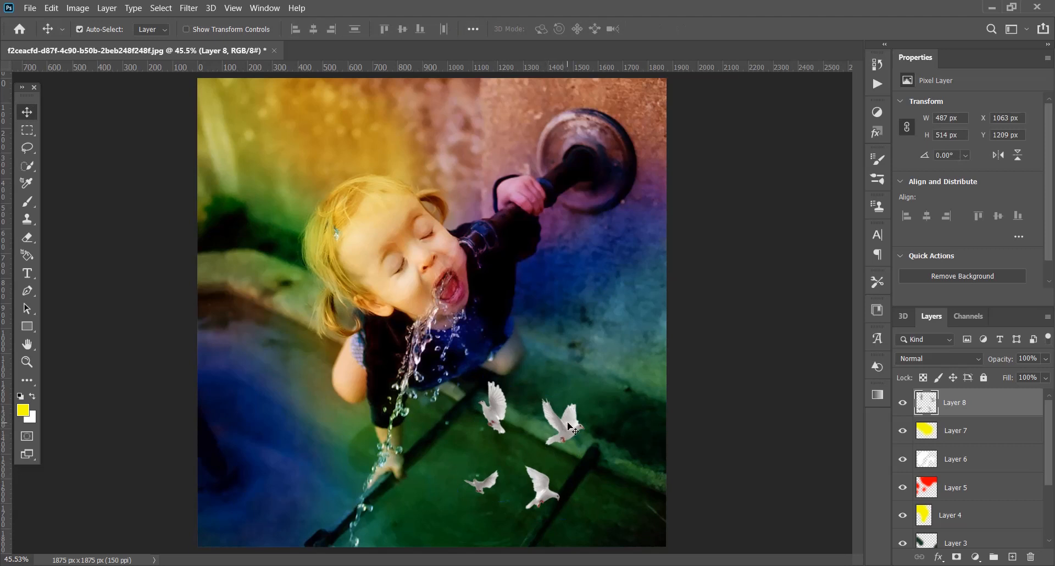
Erase the upper-left dove nearest the child's body from Layer 8 with a size 100 eraser.
left_click(26, 239)
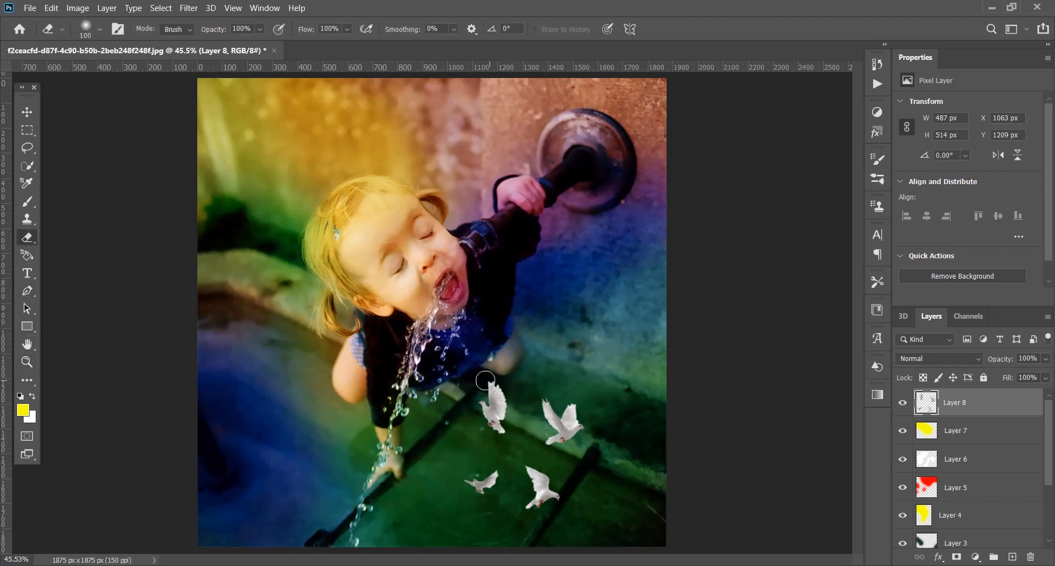
mouse_move(484, 380)
left_mouse_down()
mouse_move(503, 424)
mouse_move(473, 407)
mouse_move(484, 390)
mouse_move(490, 417)
mouse_move(518, 439)
mouse_move(504, 415)
left_mouse_up()
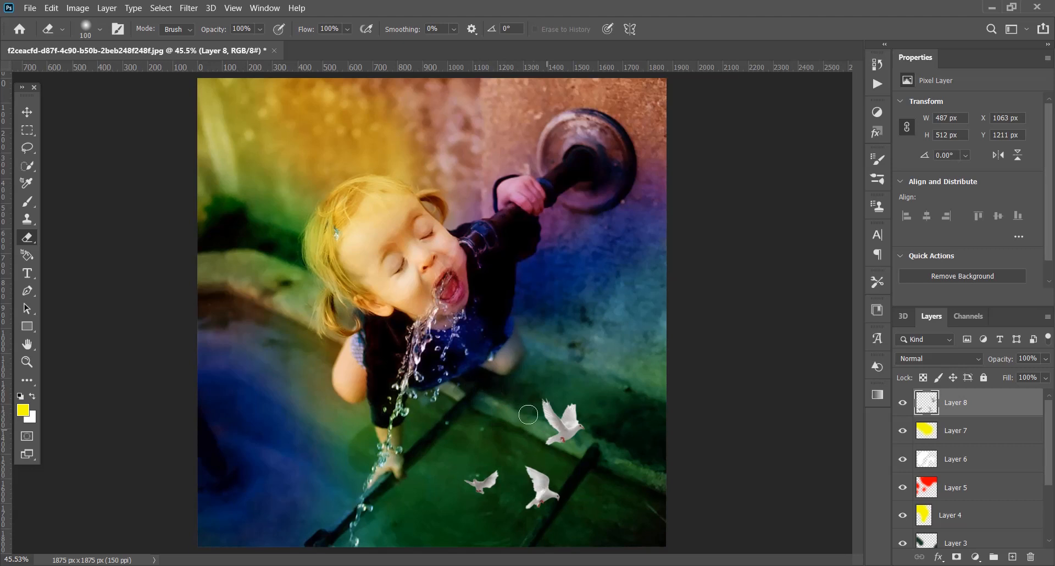
left_click(26, 112)
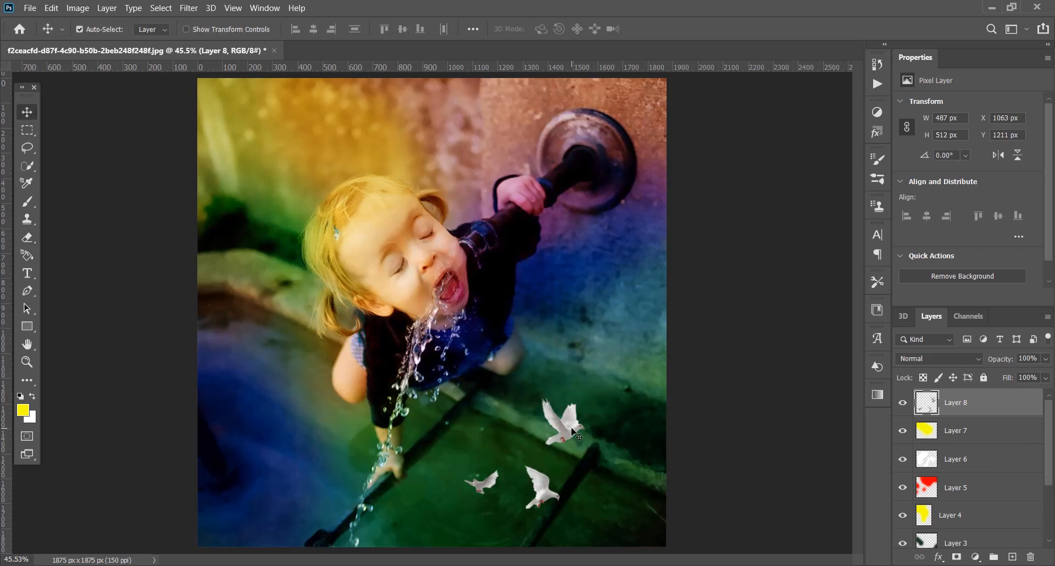
Scale the three remaining doves to about 148%, rotate them about -16° and shift them toward the photo's right edge.
key("ctrl+t")
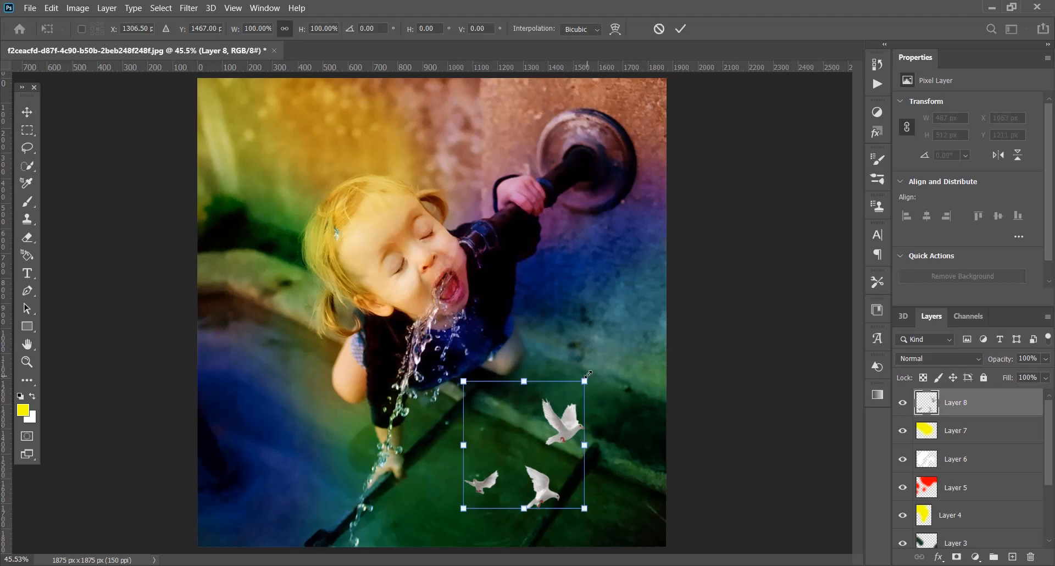
left_click_drag(588, 374, 678, 257)
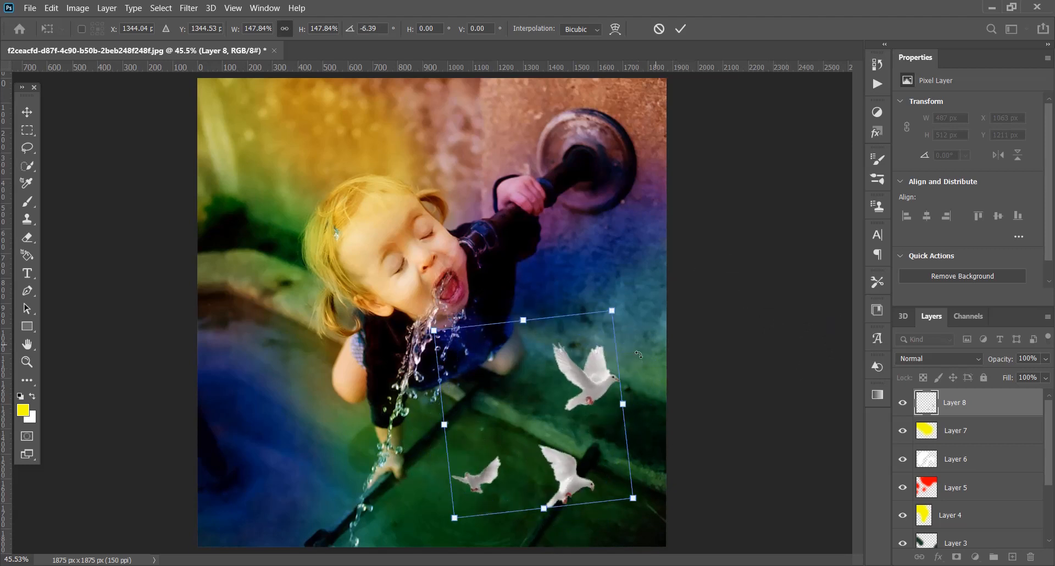
left_click_drag(614, 294, 593, 285)
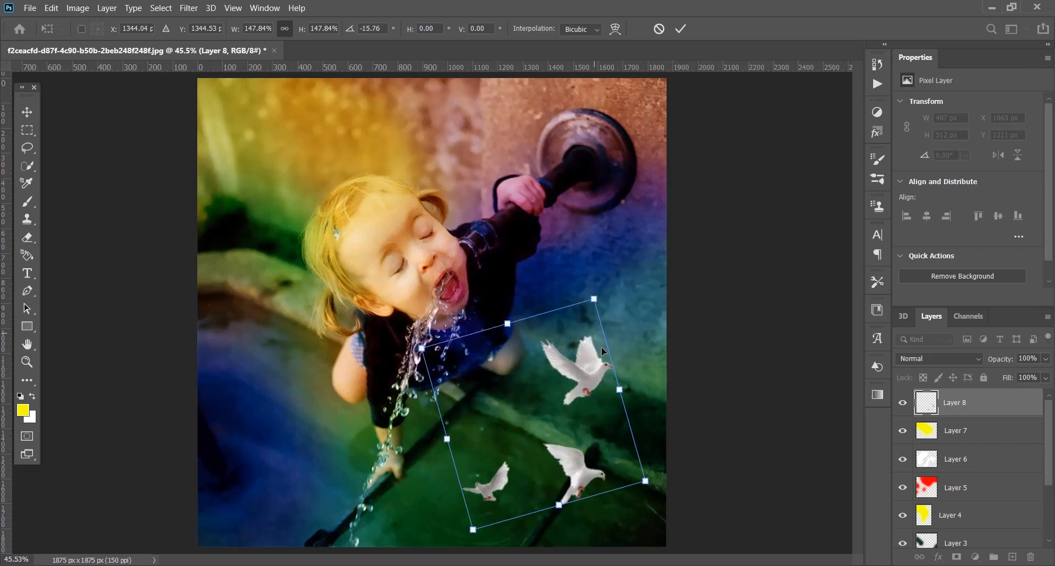
mouse_move(591, 376)
left_mouse_down()
mouse_move(621, 361)
mouse_move(612, 374)
left_mouse_up()
left_click(26, 112)
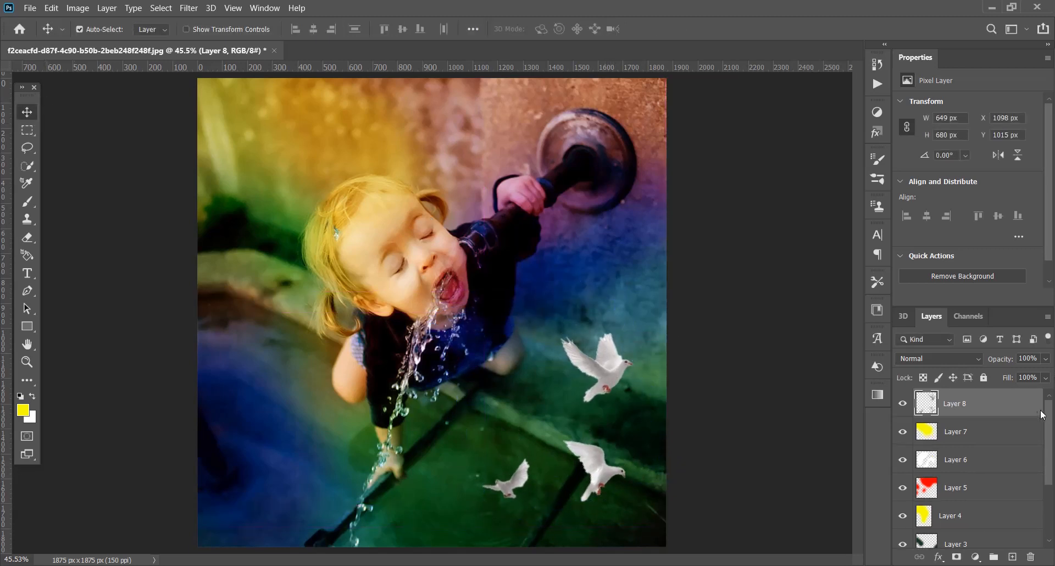
Move Layer 8 with the doves down the layer stack to directly above Layer 0, beneath the color tint layers.
scroll(1008, 509, "down", 3)
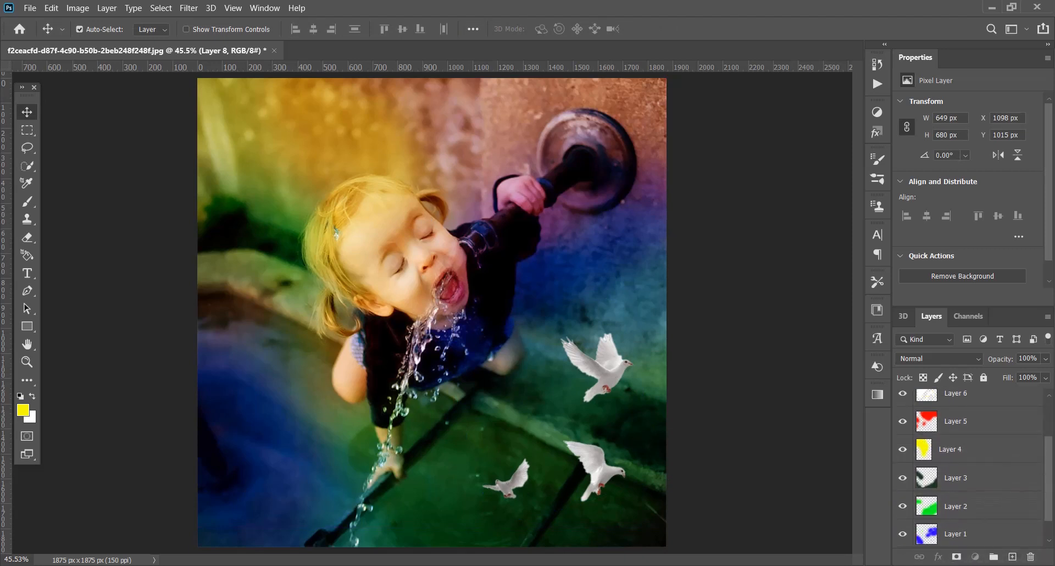
scroll(1019, 522, "down", 1)
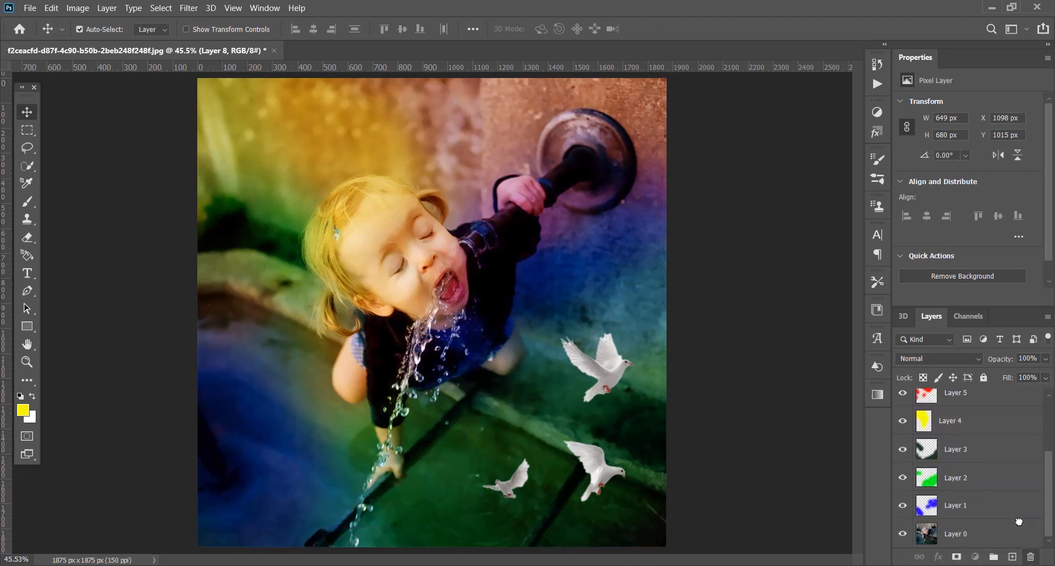
left_click_drag(1019, 522, 1019, 521)
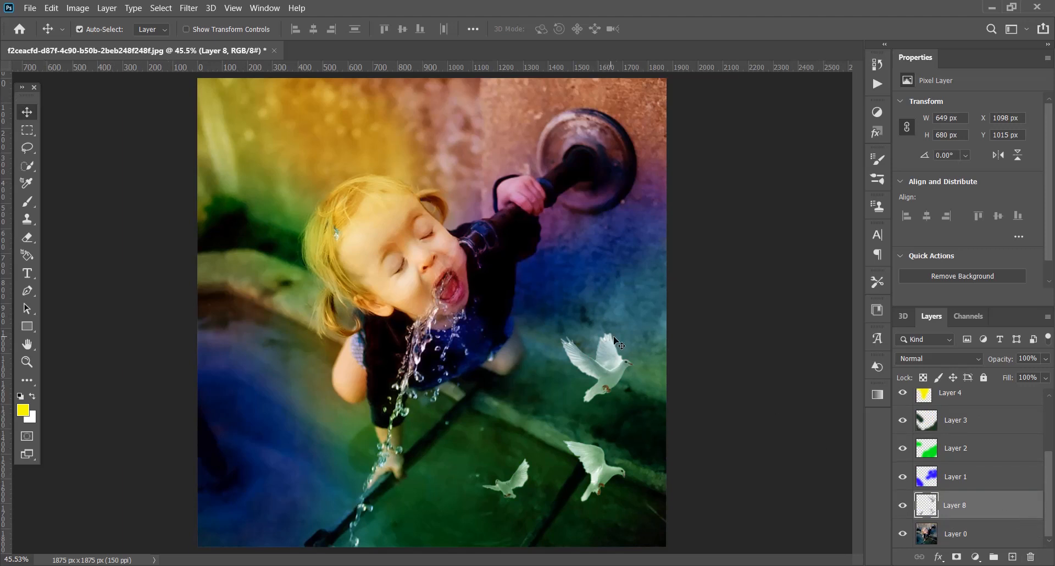
Open the blue starry image B9jrAV2 from the Desktop.
left_click(30, 9)
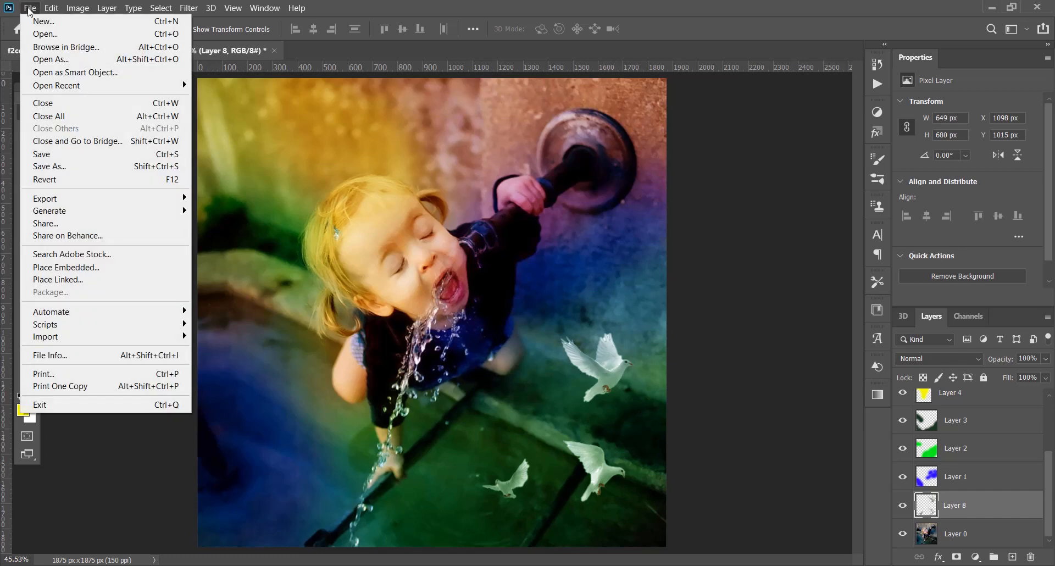
left_click(30, 33)
scroll(443, 190, "down", 5)
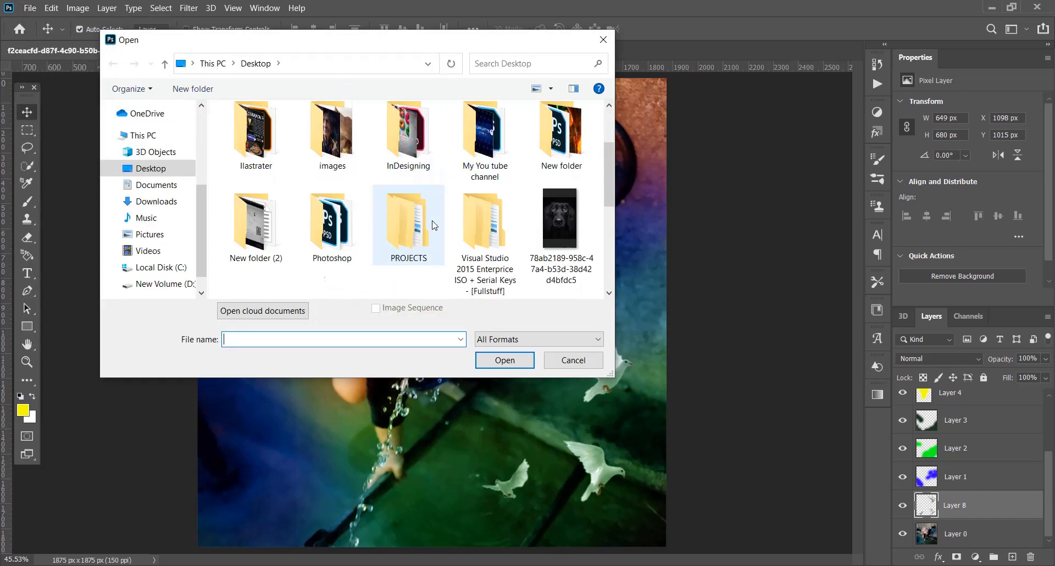
scroll(500, 194, "up", 3)
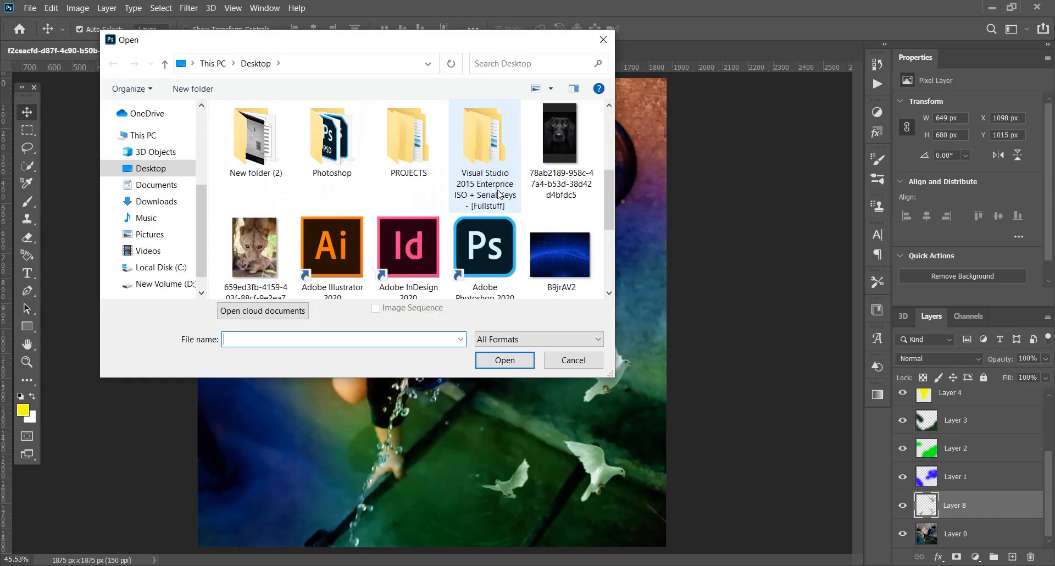
double_click(572, 253)
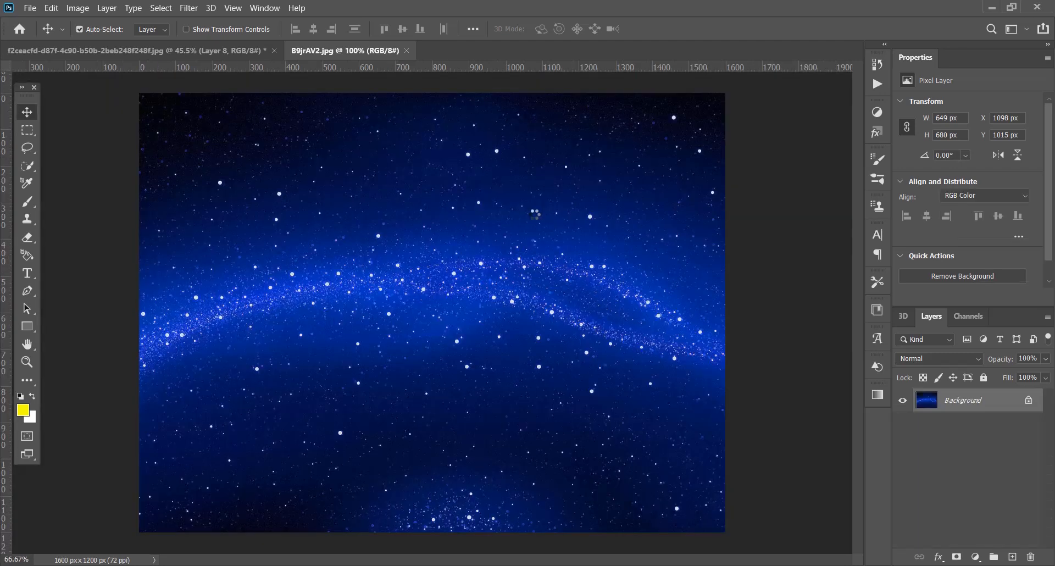
Copy the starry image into the child photo document as a new layer and close B9jrAV2.jpg without saving.
left_click_drag(532, 317, 463, 241)
left_click(541, 259)
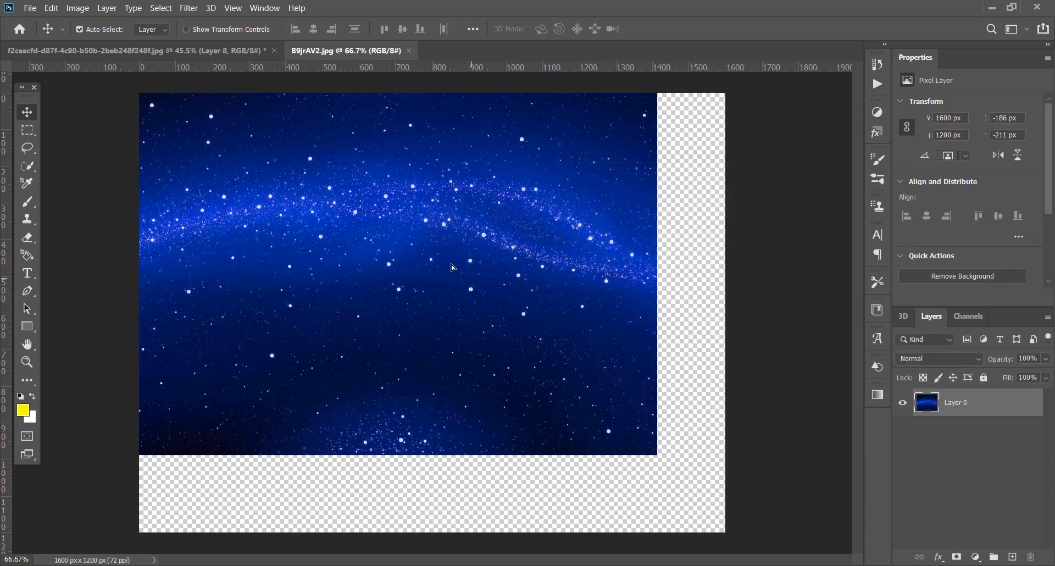
left_click_drag(541, 269, 408, 211)
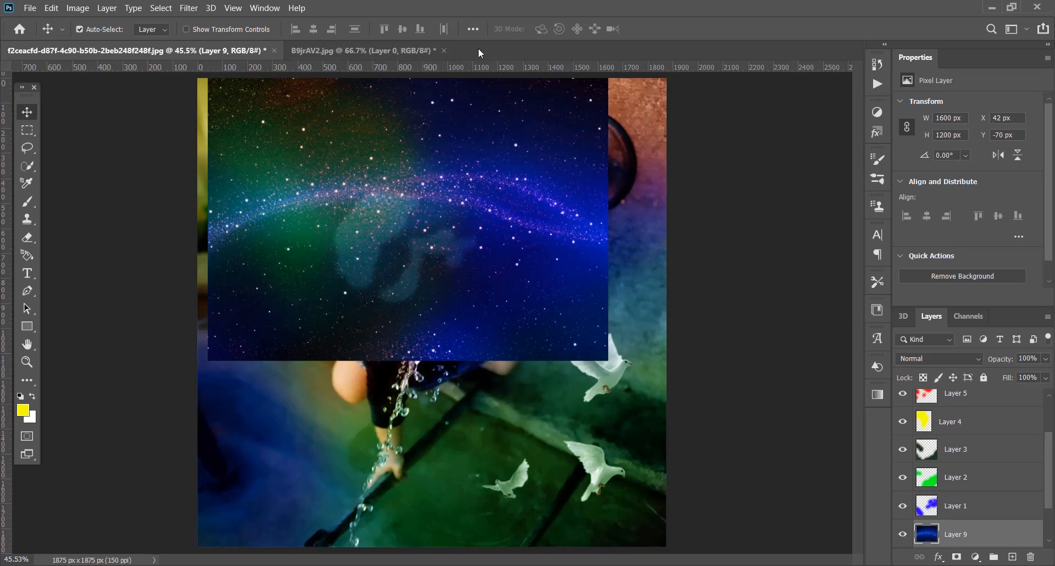
left_click(444, 50)
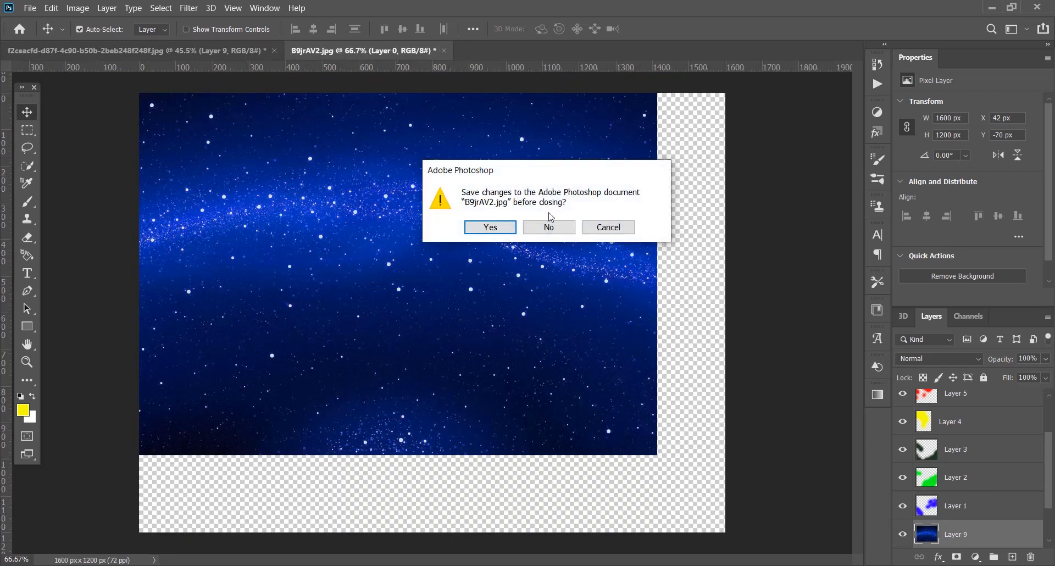
left_click(549, 228)
Move the starry image layer, Layer 9, to the top of the layer stack, above Layer 7.
left_click_drag(511, 214, 571, 267)
key("ctrl+z")
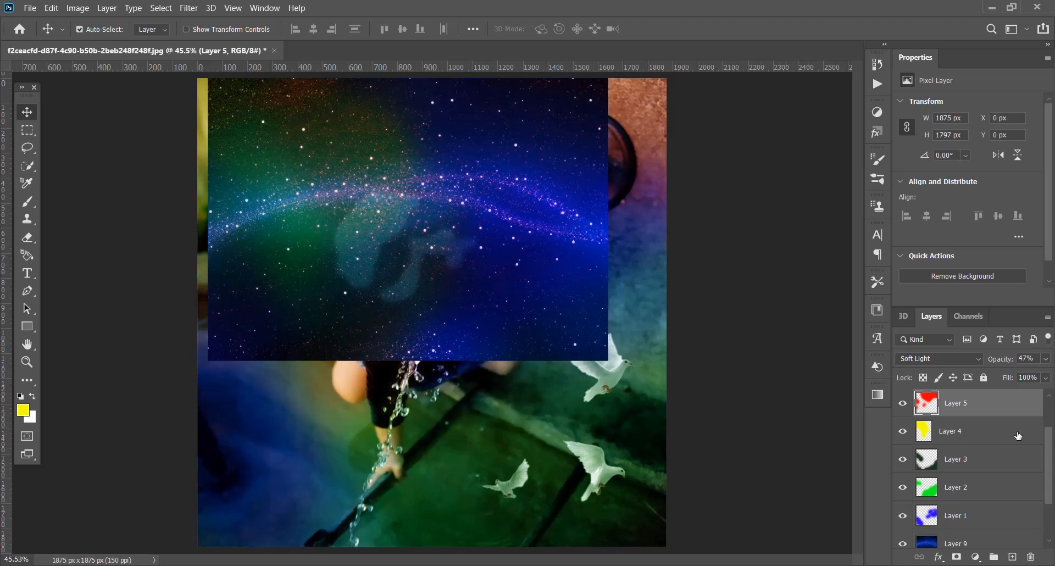
scroll(1029, 488, "down", 1)
left_click_drag(977, 516, 935, 401)
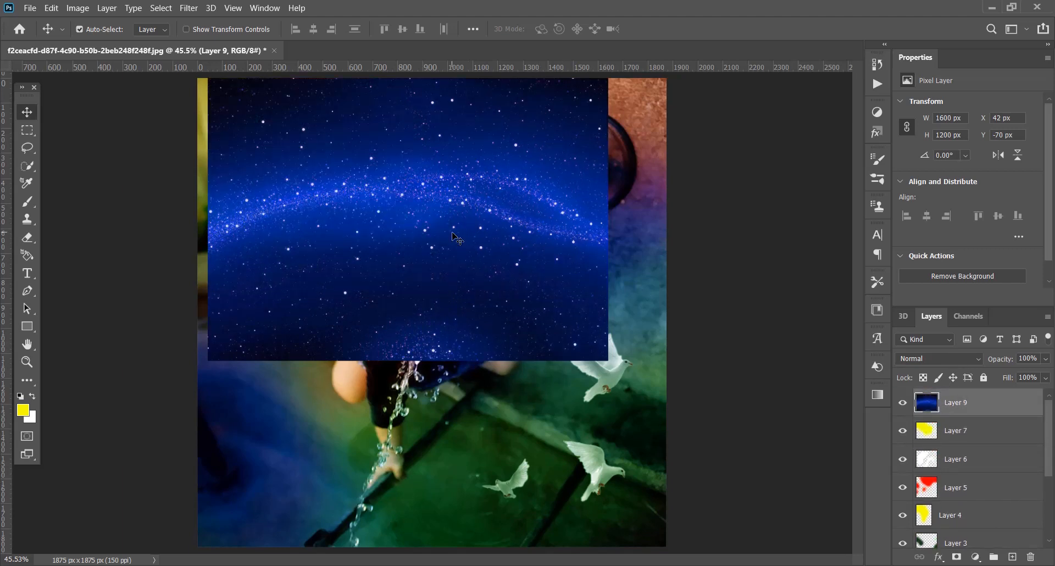
Scale the starry image on Layer 9 to about 159% and position it to cover the whole photo.
key("ctrl+t")
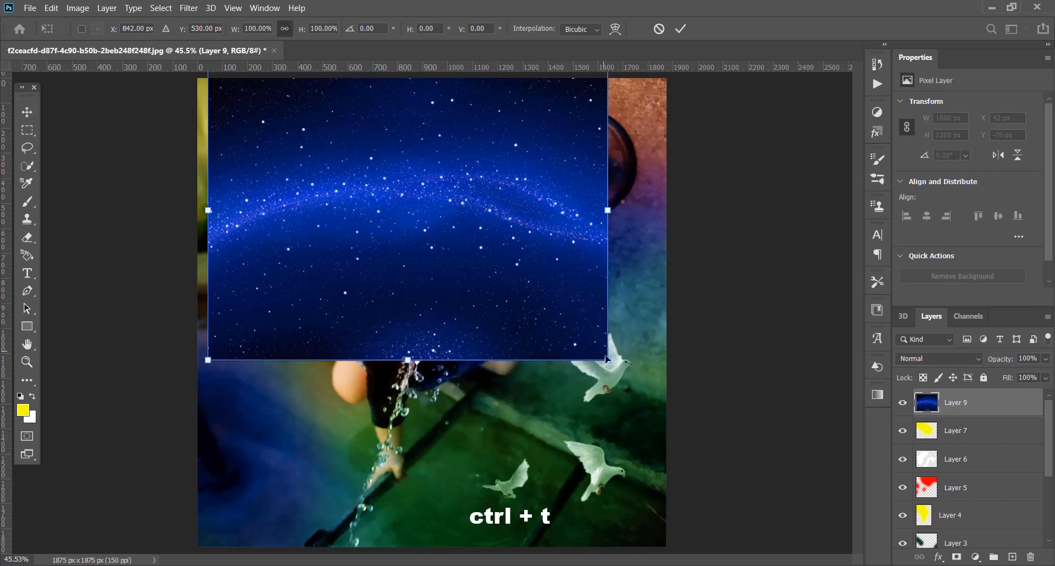
left_click_drag(607, 360, 794, 500)
left_click_drag(537, 322, 491, 351)
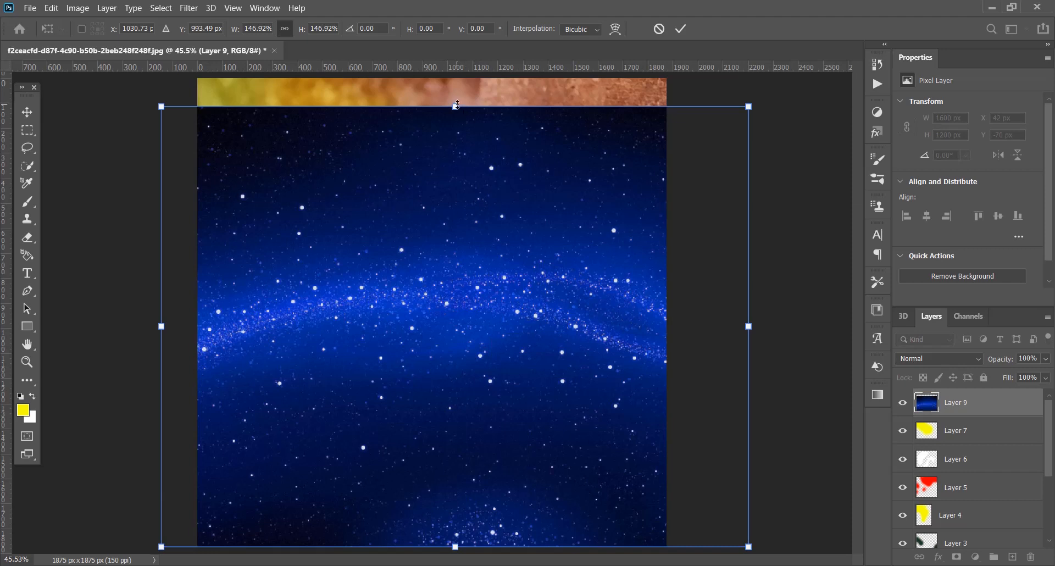
left_click_drag(456, 105, 427, 68)
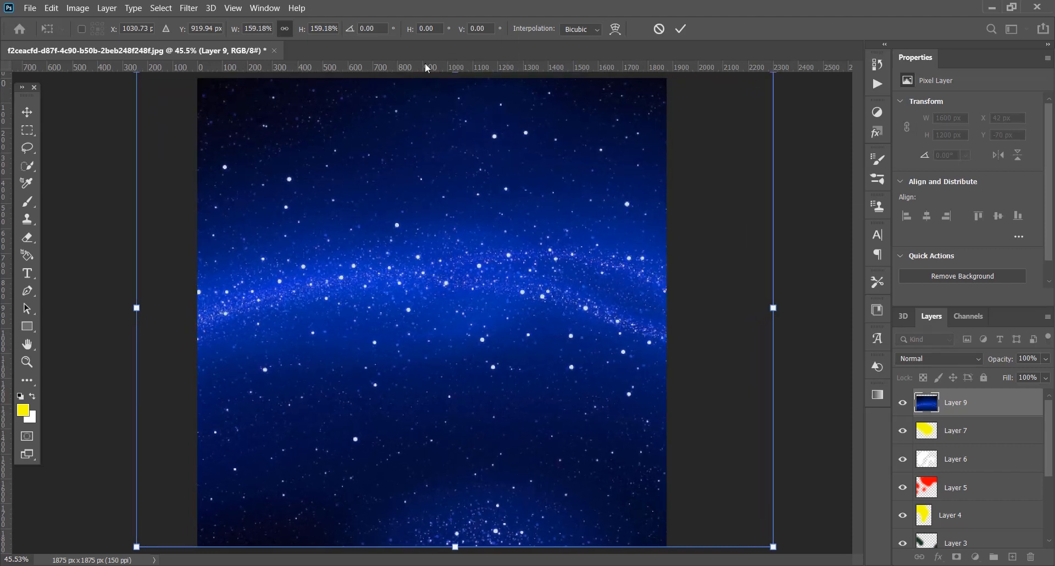
left_click(26, 112)
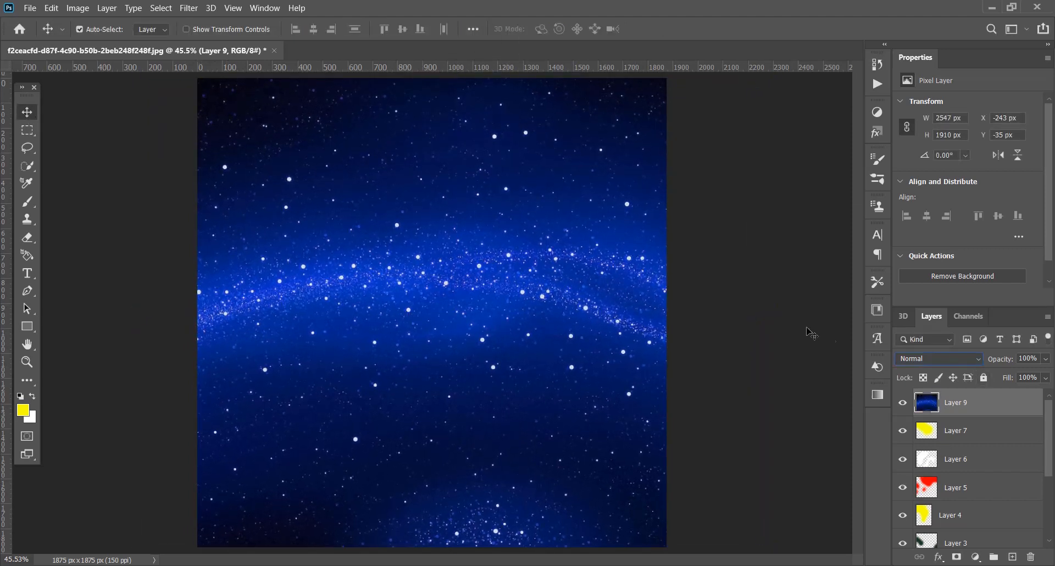
Set the blend mode of Layer 9 to Overlay.
left_click(969, 415, "ctrl")
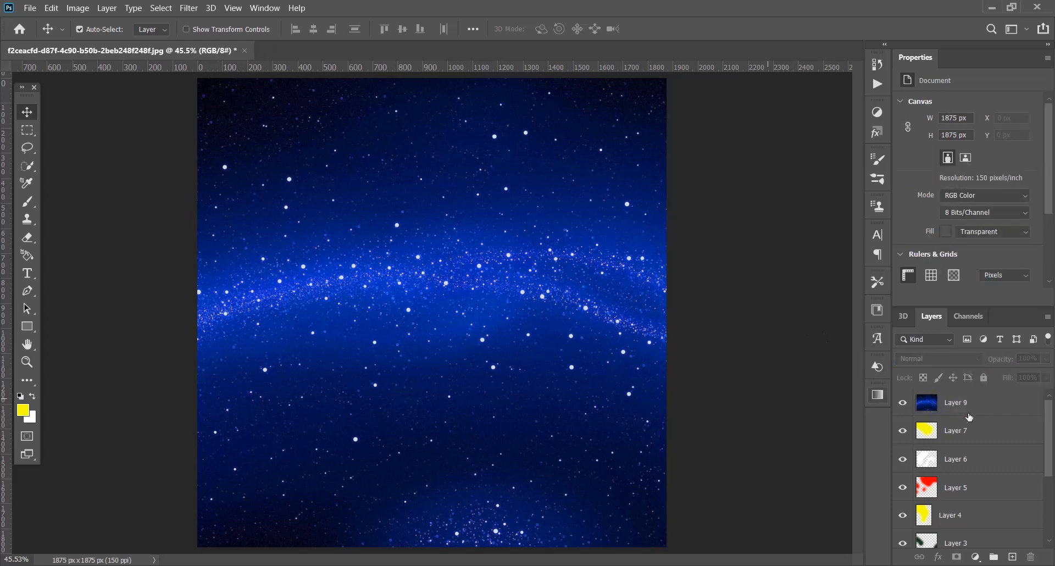
left_click(974, 410)
left_click(968, 361)
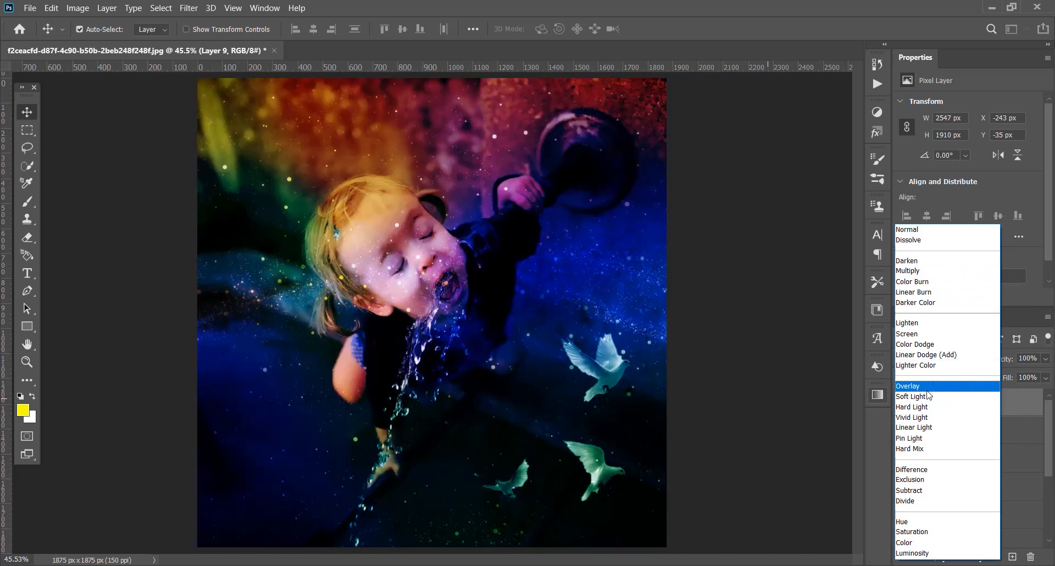
left_click(927, 390)
Try lowering the opacity of Layer 9 to about 68%.
left_click(1046, 359)
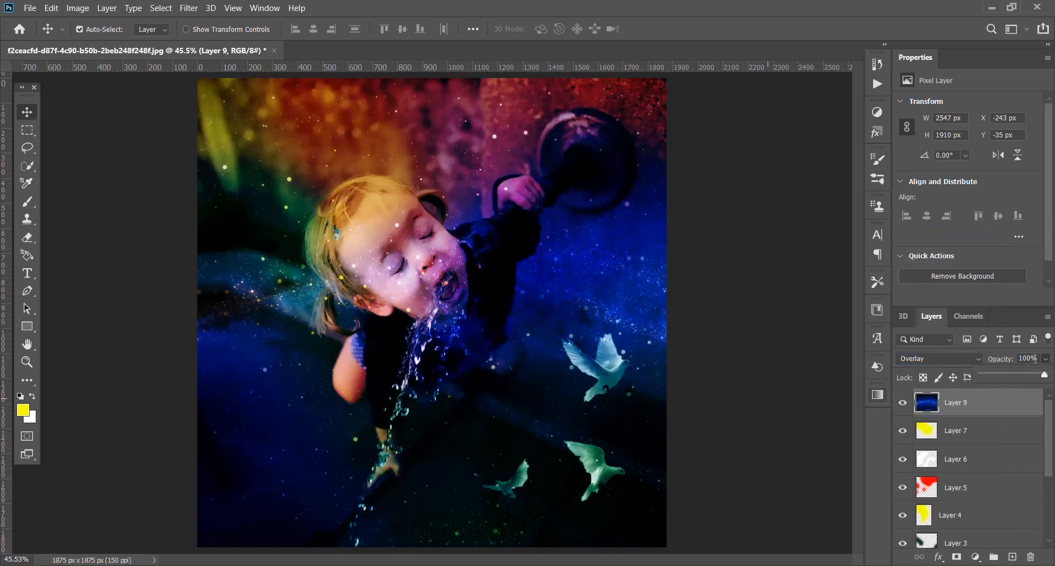
left_click_drag(1012, 370, 995, 378)
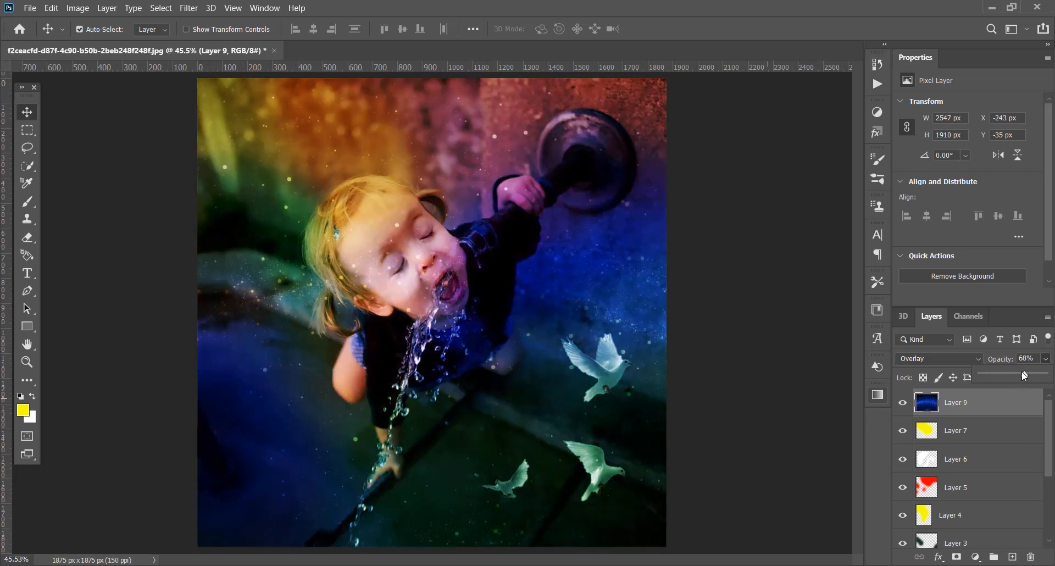
left_click_drag(1024, 375, 1023, 379)
left_click(827, 311)
Select Layer 9 for erasing and set the Eraser tool's size to 200.
key("e")
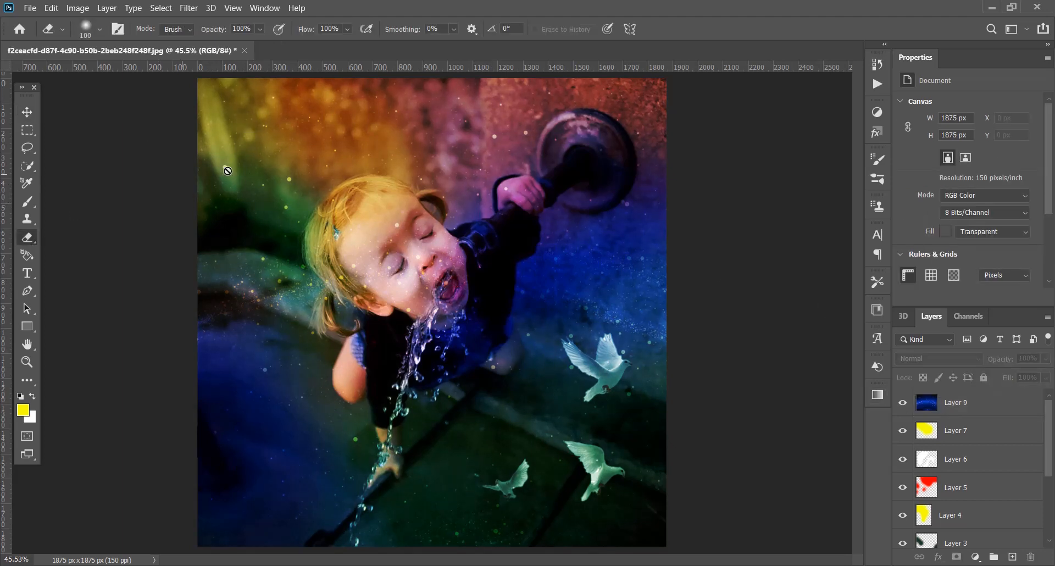
left_click(937, 401)
key("bracketright")
key("bracketright")
key("bracketright")
key("bracketright")
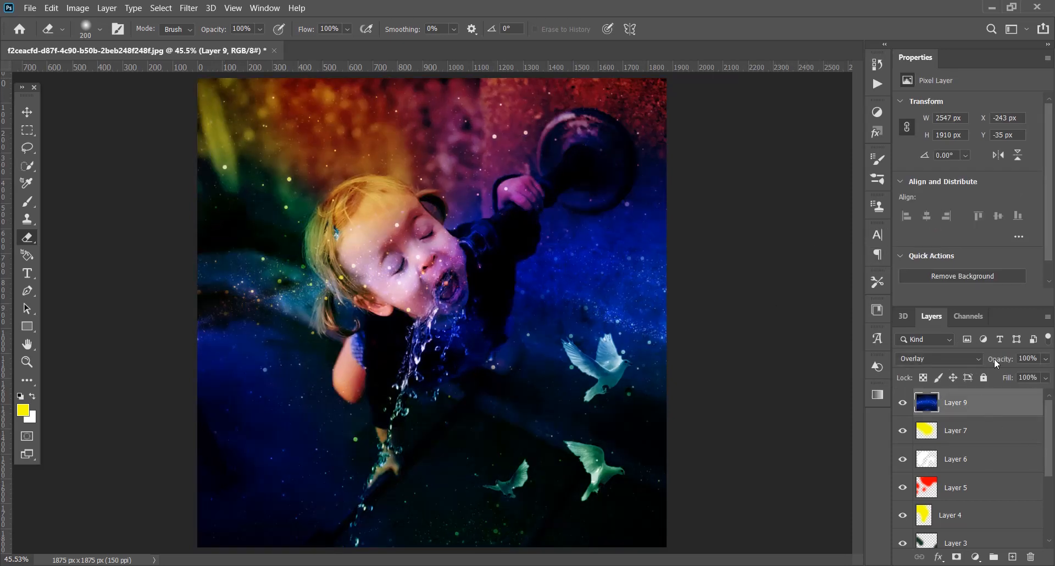
Set the opacity of the Overlay starry layer, Layer 9, to 53%.
left_click(1046, 359)
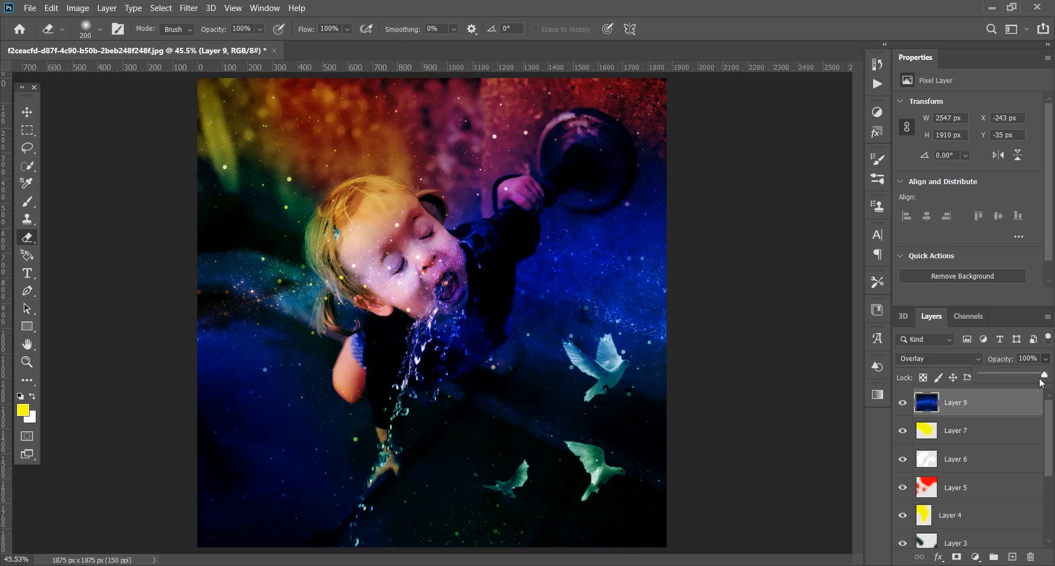
left_click_drag(1044, 379, 1032, 388)
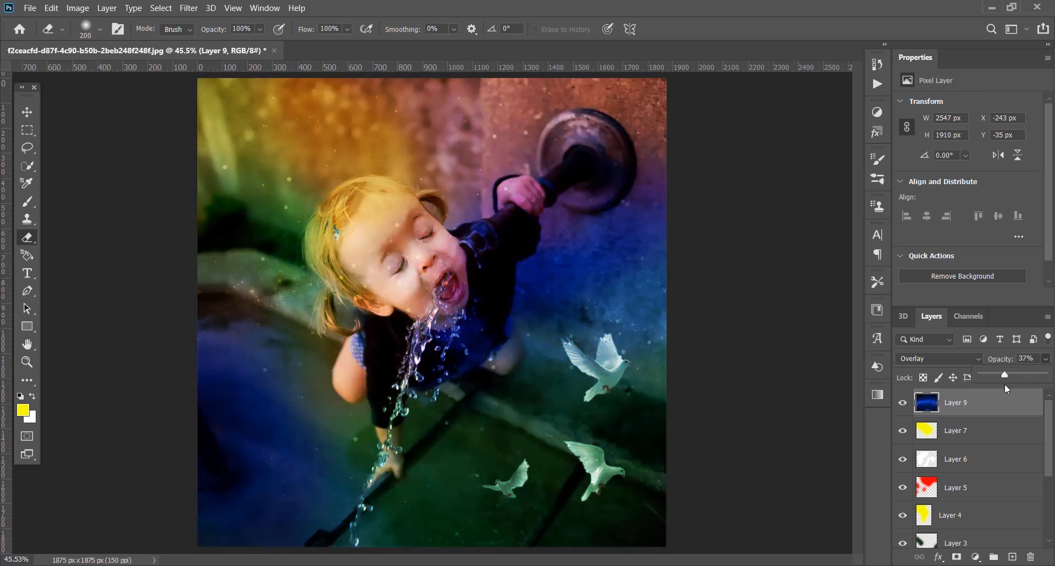
left_click(1006, 384)
left_click(1044, 359)
left_click_drag(995, 374, 992, 374)
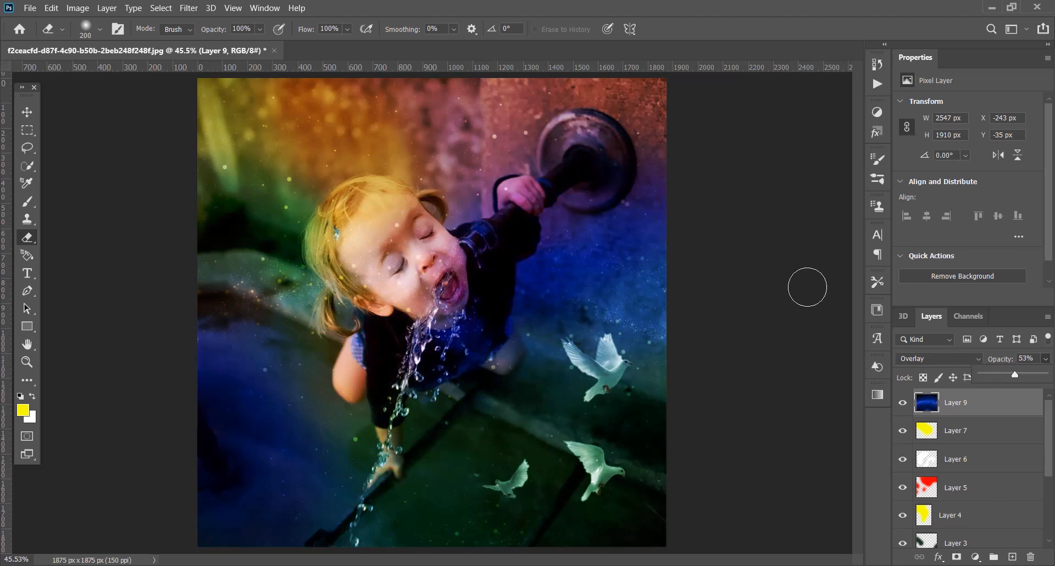
left_click(26, 112)
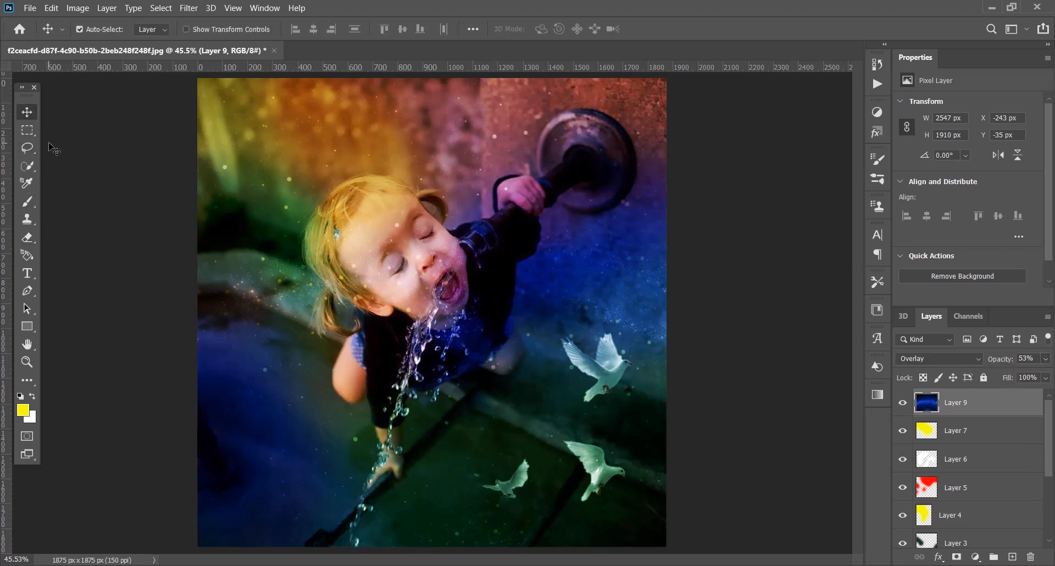
Erase the starry overlay on Layer 9 from the child's mouth, cheeks and forehead with the size 200 eraser.
left_click(26, 238)
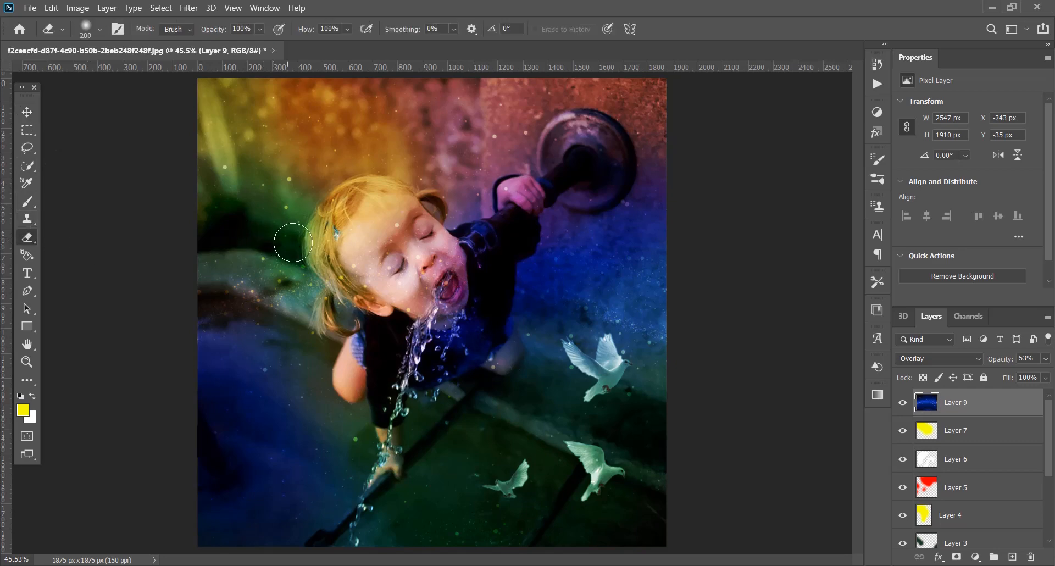
mouse_move(441, 287)
left_mouse_down()
mouse_move(434, 264)
mouse_move(445, 292)
left_mouse_up()
scroll(444, 292, "up", 5)
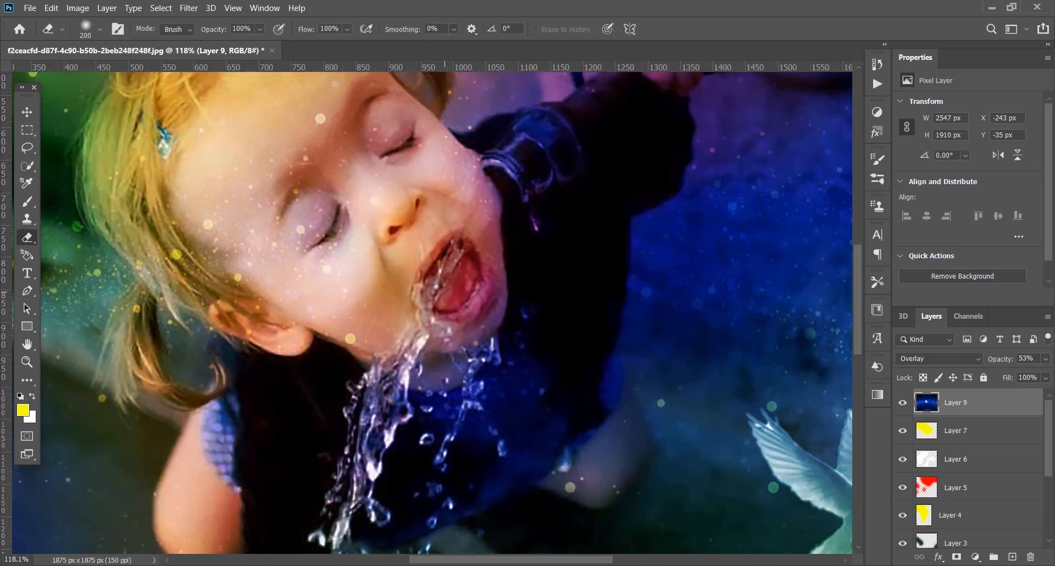
mouse_move(471, 291)
left_mouse_down()
mouse_move(431, 353)
mouse_move(396, 377)
mouse_move(403, 289)
mouse_move(451, 311)
mouse_move(366, 283)
mouse_move(394, 244)
mouse_move(345, 201)
mouse_move(333, 236)
mouse_move(369, 223)
mouse_move(324, 252)
mouse_move(317, 211)
mouse_move(370, 144)
mouse_move(423, 159)
left_mouse_up()
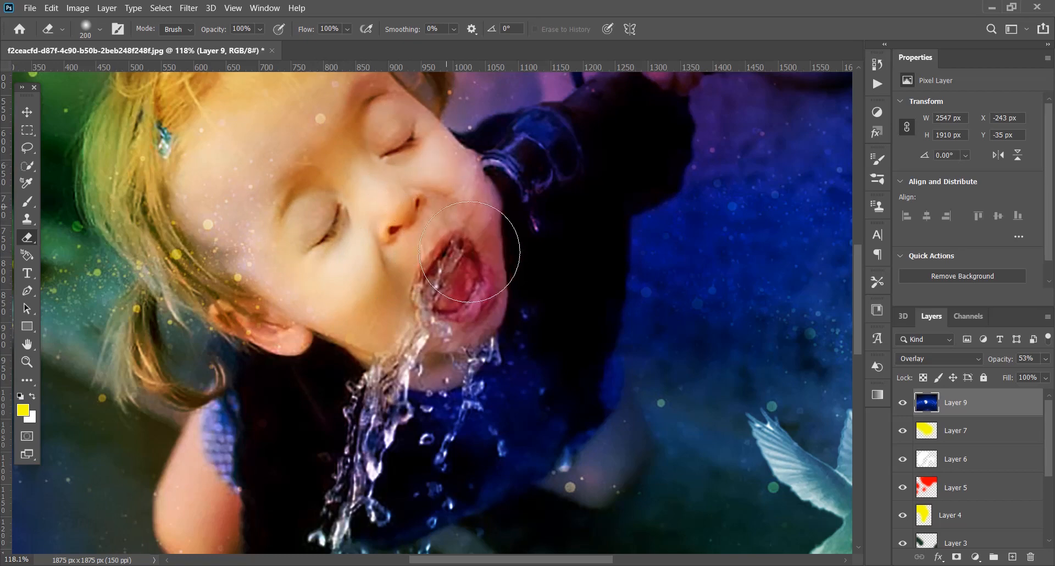
scroll(470, 269, "down", 2)
scroll(471, 269, "down", 4)
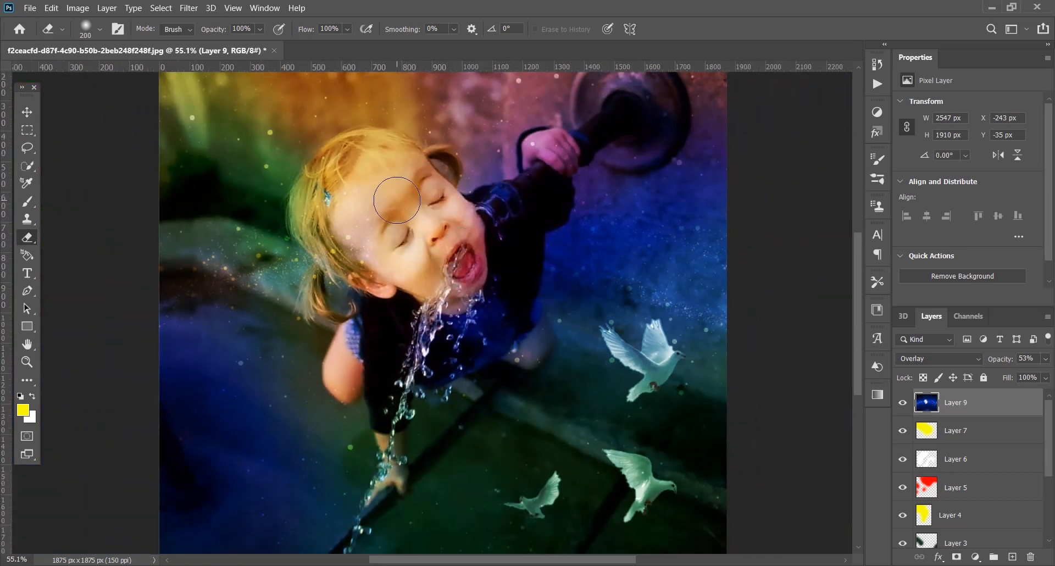
left_click(376, 181)
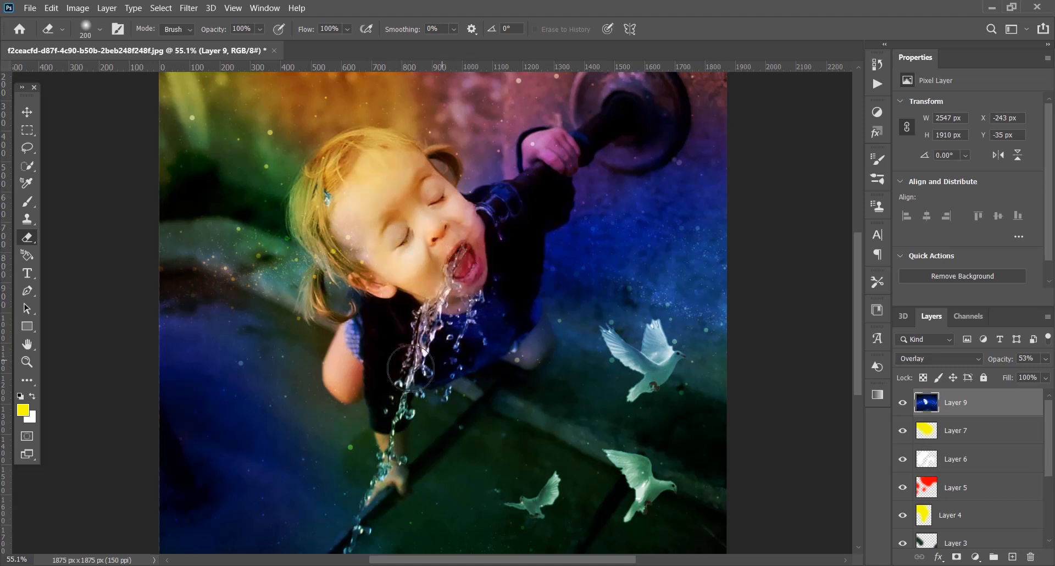
Erase the starry overlay along the water stream past the child's lower hand, reducing the eraser to size 100 and finally 70.
scroll(451, 275, "down", 3)
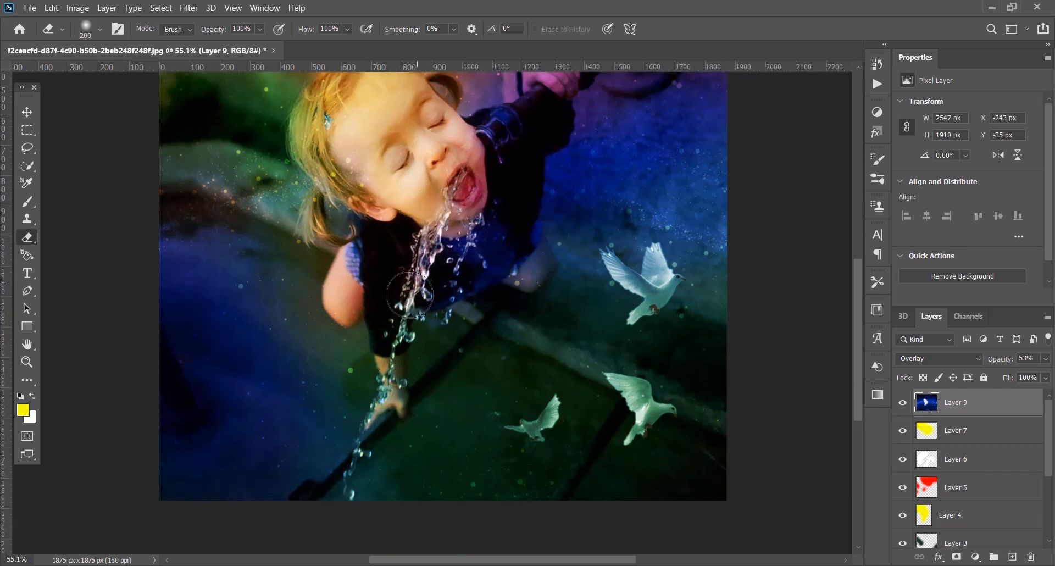
key("bracketleft")
key("bracketleft")
key("bracketleft")
key("bracketleft")
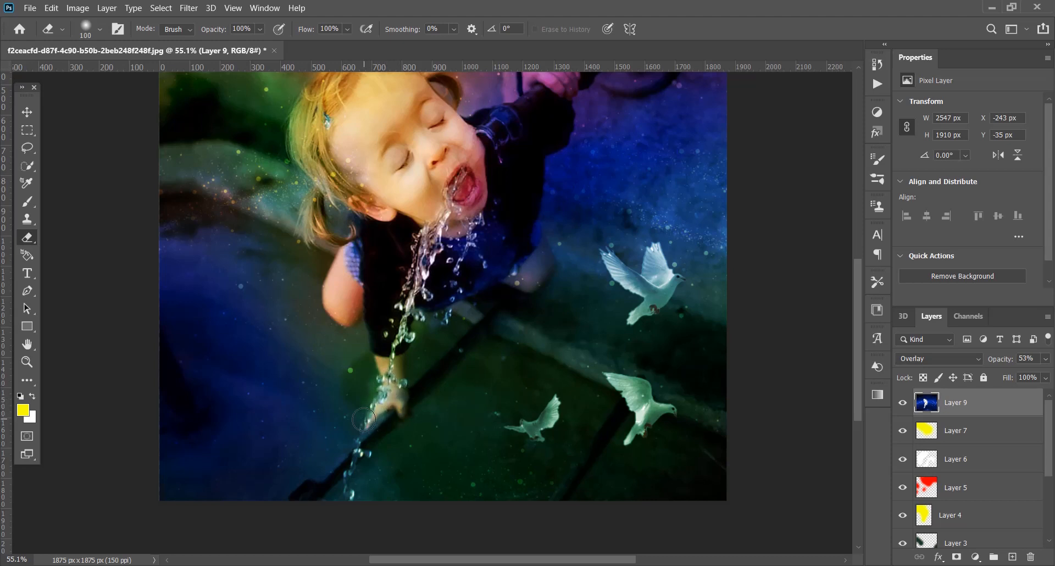
key("bracketleft")
left_click_drag(374, 413, 348, 499)
Erase the starry overlay from the three white doves with the size 70 eraser.
scroll(370, 470, "up", 3)
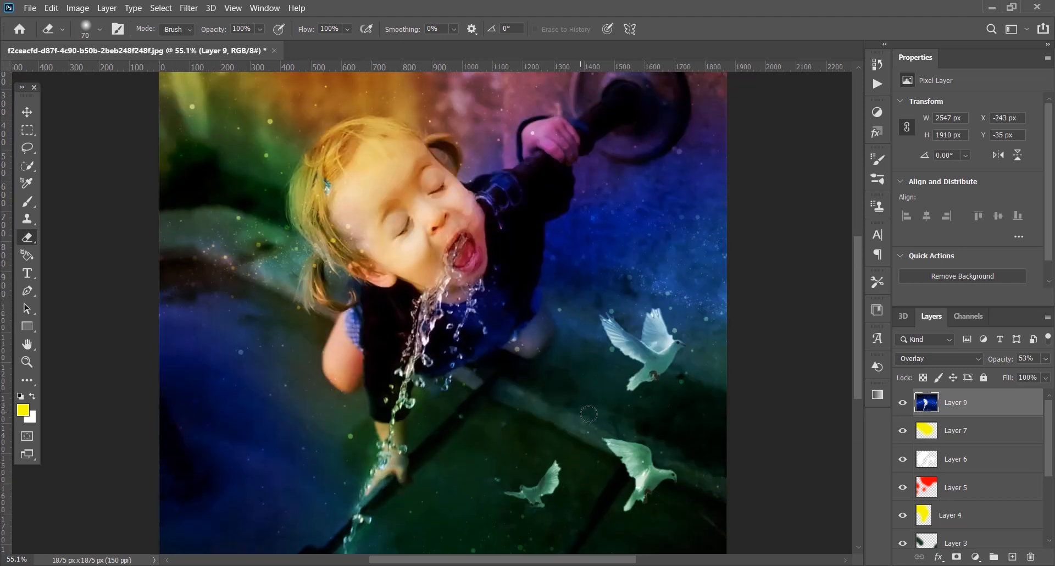
mouse_move(653, 375)
left_mouse_down()
mouse_move(634, 395)
mouse_move(674, 356)
mouse_move(659, 354)
mouse_move(660, 341)
mouse_move(645, 369)
mouse_move(622, 354)
mouse_move(655, 373)
mouse_move(661, 308)
mouse_move(640, 371)
mouse_move(651, 397)
mouse_move(640, 397)
mouse_move(641, 375)
mouse_move(615, 370)
mouse_move(636, 375)
mouse_move(644, 395)
mouse_move(629, 428)
mouse_move(675, 399)
left_mouse_up()
scroll(654, 374, "down", 3)
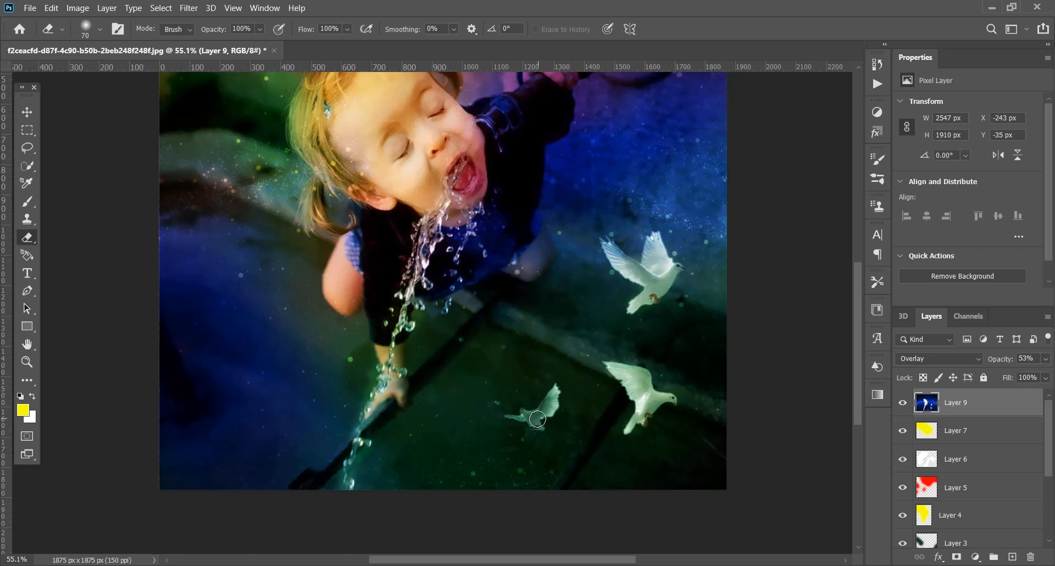
mouse_move(538, 419)
left_mouse_down()
mouse_move(511, 417)
mouse_move(556, 395)
left_mouse_up()
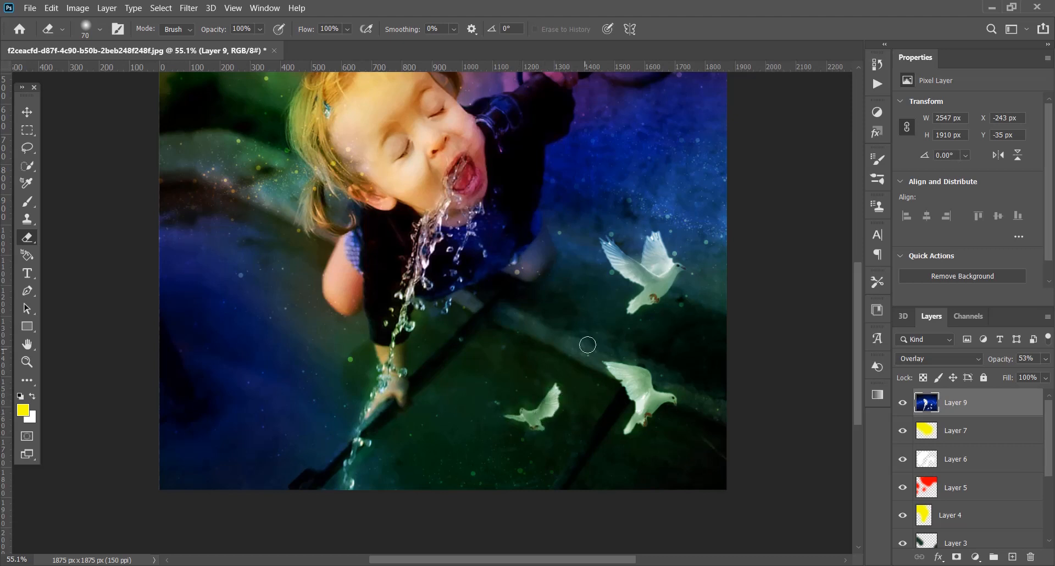
Erase the starry overlay from the child's shoulder and sleeve, the gripping hand and the round metal fountain fixture.
scroll(587, 345, "down", 1)
scroll(556, 363, "up", 4)
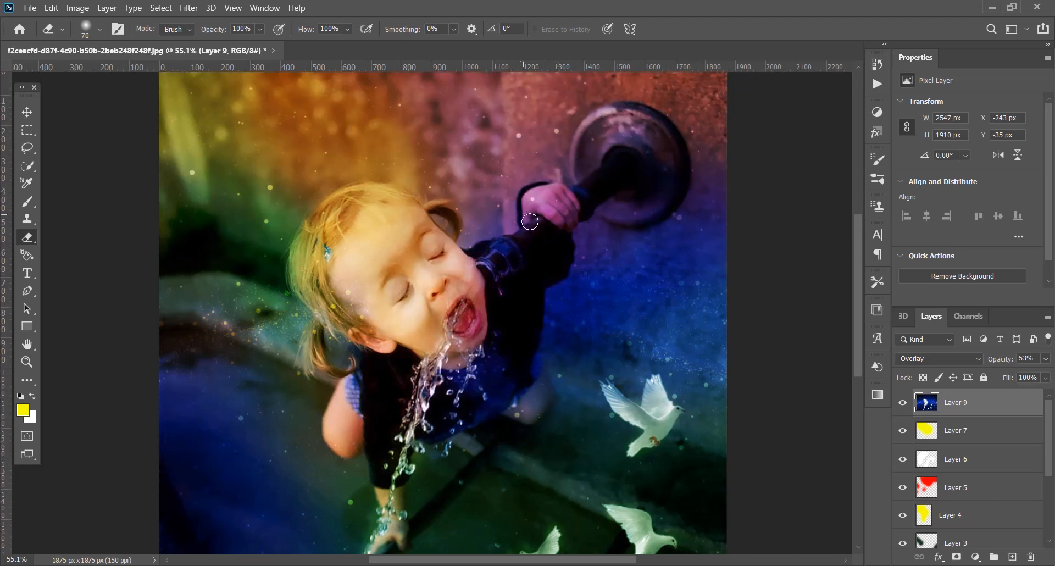
mouse_move(484, 266)
left_mouse_down()
mouse_move(495, 284)
mouse_move(482, 276)
mouse_move(496, 262)
mouse_move(492, 284)
mouse_move(482, 257)
mouse_move(499, 260)
mouse_move(513, 244)
mouse_move(503, 276)
mouse_move(515, 258)
mouse_move(513, 289)
mouse_move(500, 305)
mouse_move(518, 270)
mouse_move(497, 300)
mouse_move(483, 258)
left_mouse_up()
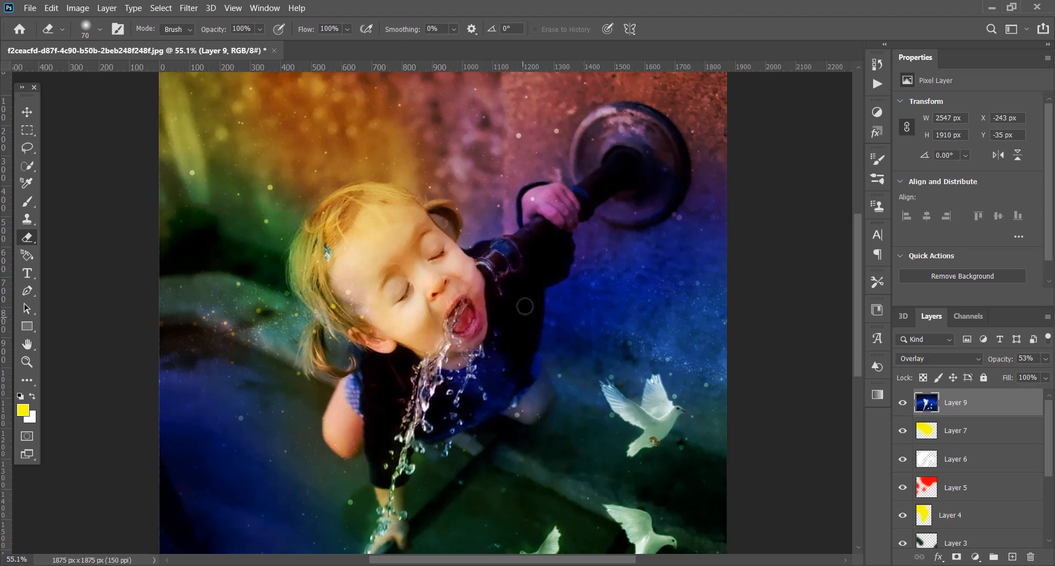
left_click_drag(490, 265, 459, 255)
mouse_move(541, 214)
left_mouse_down()
mouse_move(543, 237)
mouse_move(512, 252)
mouse_move(532, 237)
mouse_move(519, 247)
mouse_move(526, 229)
mouse_move(549, 234)
mouse_move(546, 250)
mouse_move(565, 225)
mouse_move(557, 234)
mouse_move(560, 222)
mouse_move(548, 219)
mouse_move(567, 220)
mouse_move(555, 237)
mouse_move(556, 223)
mouse_move(570, 225)
mouse_move(554, 234)
mouse_move(562, 216)
mouse_move(538, 216)
mouse_move(582, 215)
mouse_move(594, 188)
mouse_move(552, 233)
mouse_move(578, 207)
mouse_move(555, 208)
mouse_move(549, 215)
mouse_move(581, 205)
mouse_move(562, 218)
mouse_move(556, 196)
mouse_move(538, 211)
mouse_move(568, 190)
mouse_move(569, 212)
mouse_move(529, 229)
mouse_move(581, 211)
mouse_move(582, 192)
mouse_move(590, 202)
mouse_move(605, 188)
mouse_move(617, 166)
mouse_move(611, 153)
mouse_move(602, 175)
mouse_move(627, 154)
mouse_move(599, 165)
mouse_move(629, 150)
mouse_move(610, 146)
mouse_move(599, 168)
mouse_move(623, 143)
mouse_move(639, 161)
mouse_move(618, 120)
mouse_move(593, 129)
mouse_move(579, 159)
mouse_move(588, 134)
mouse_move(632, 112)
mouse_move(607, 118)
mouse_move(633, 131)
mouse_move(594, 129)
mouse_move(603, 126)
mouse_move(582, 154)
left_mouse_up()
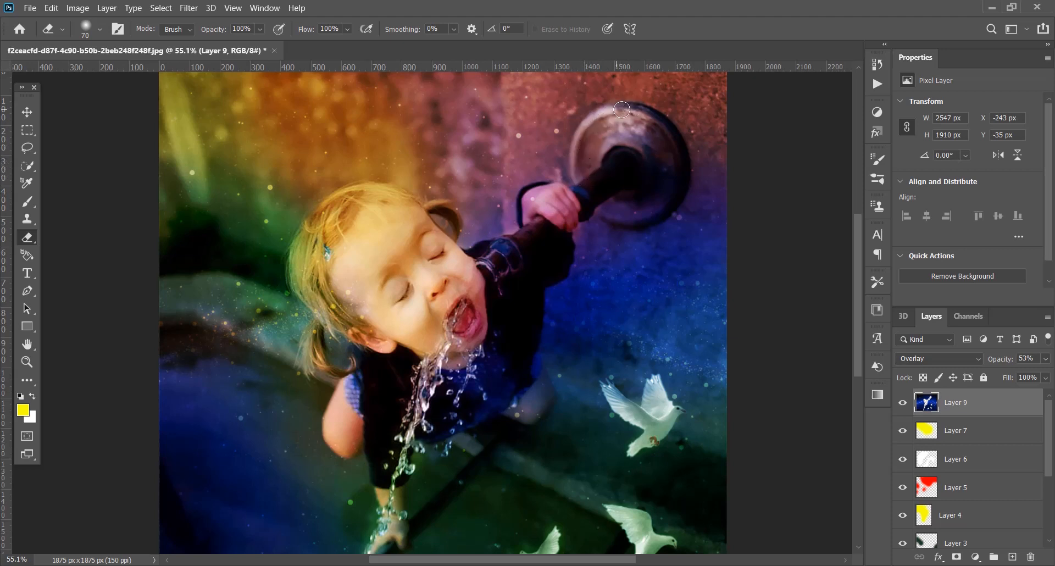
left_click_drag(646, 116, 631, 140)
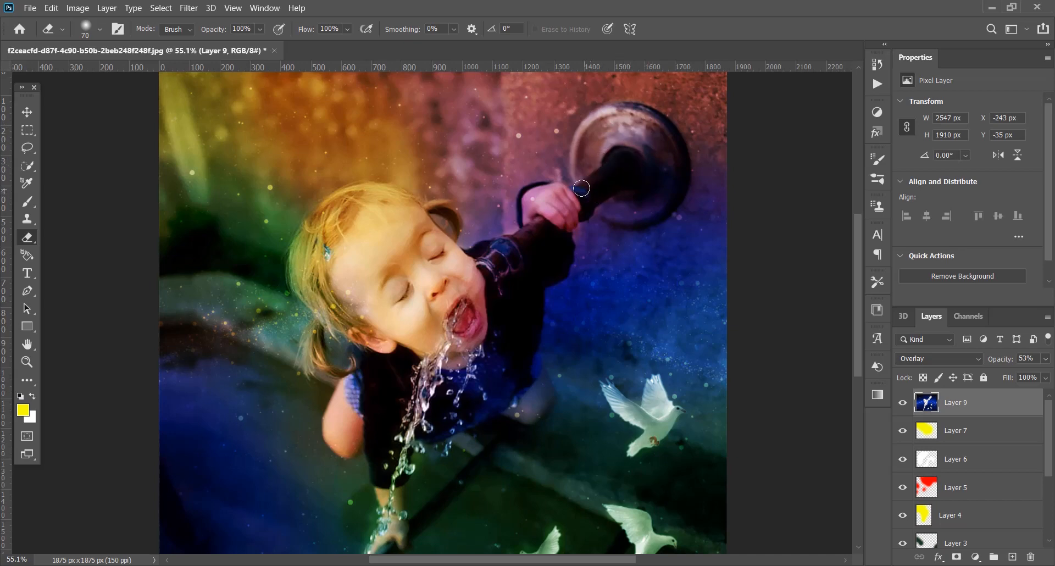
scroll(550, 220, "down", 3)
scroll(544, 218, "down", 1)
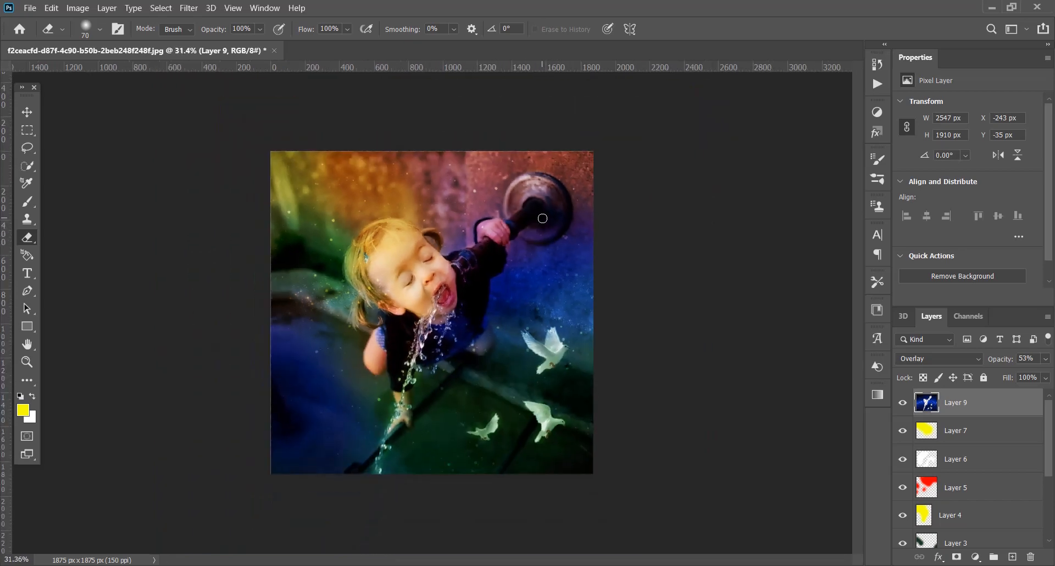
scroll(541, 218, "up", 4)
scroll(537, 218, "down", 2)
scroll(537, 218, "up", 1)
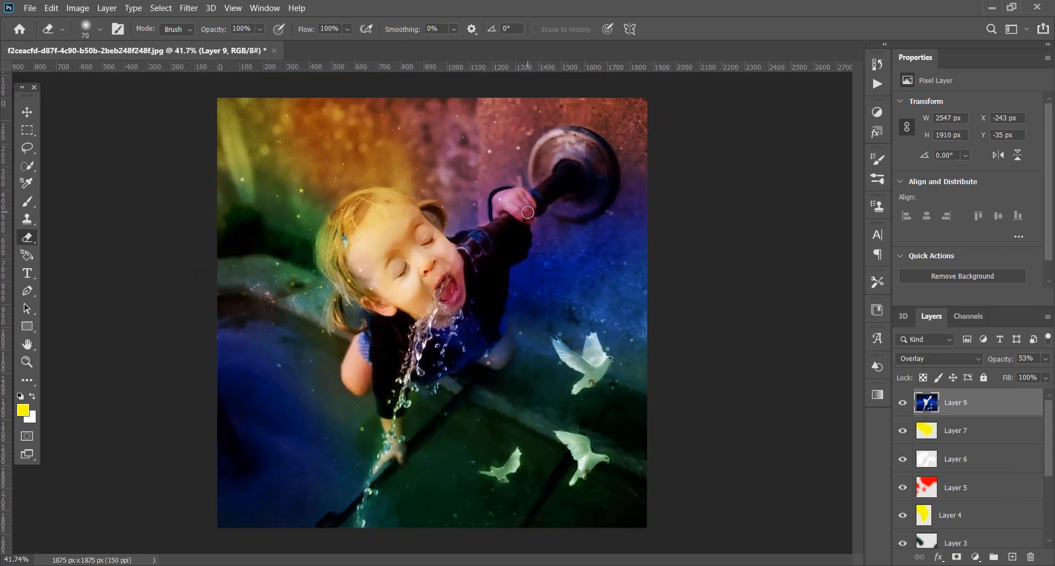
Switch to the Move tool and export the composite as a PNG at 100% scale, 1875 x 1875 px with transparency.
left_click(24, 113)
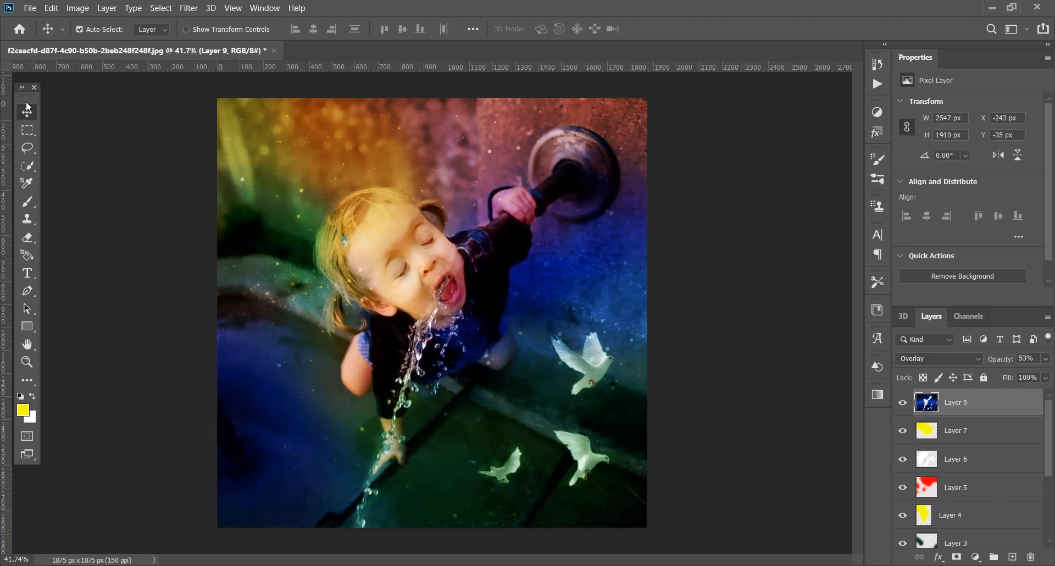
left_click(27, 10)
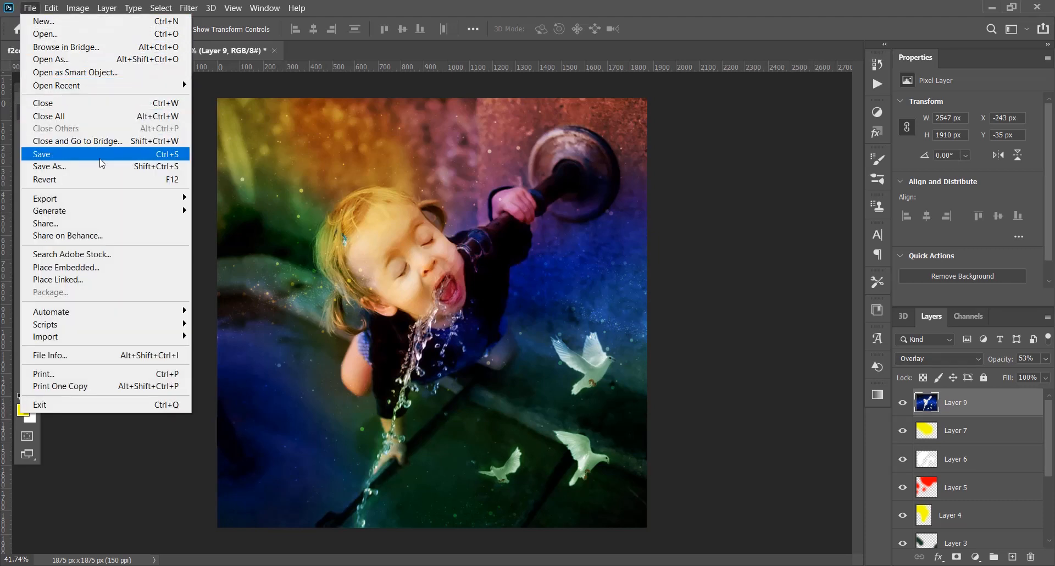
mouse_move(97, 205)
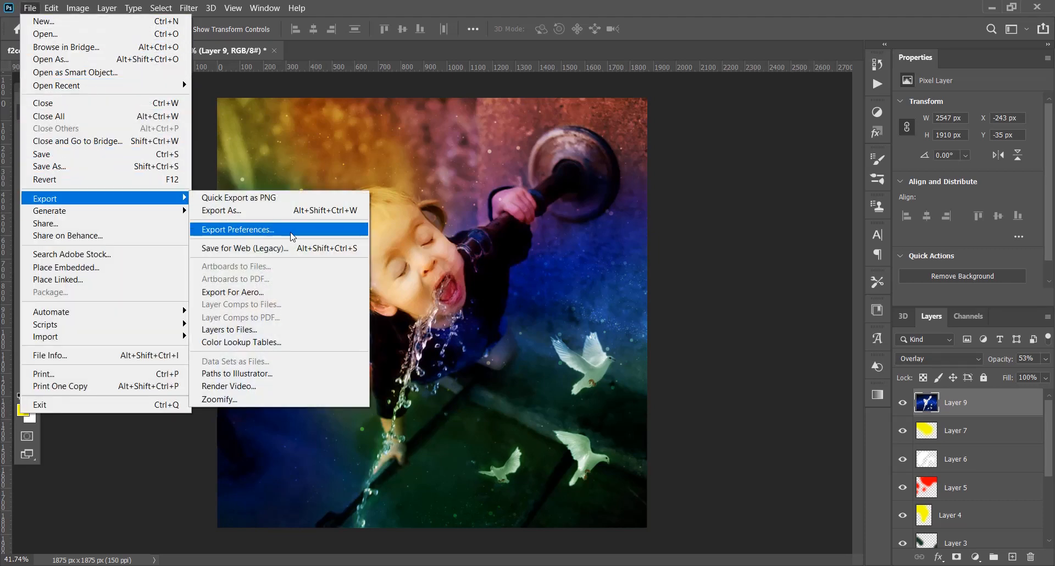
left_click(278, 208)
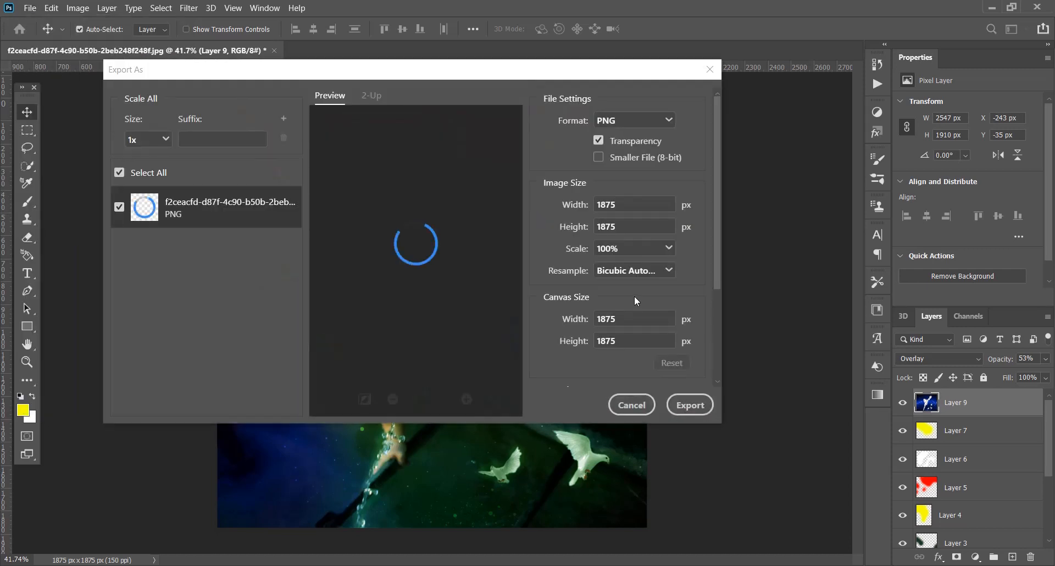
left_click(695, 416)
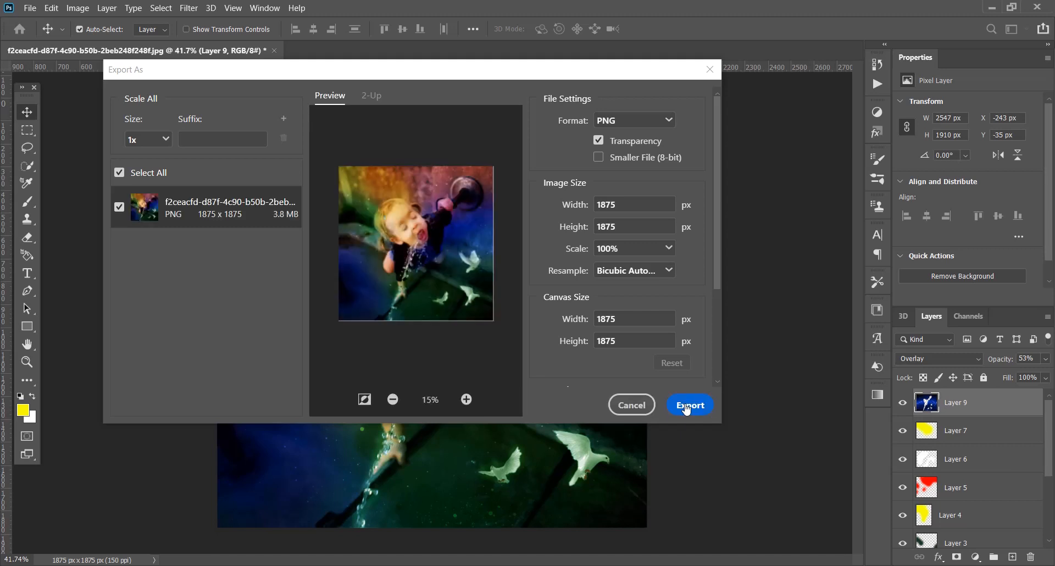
left_click(684, 405)
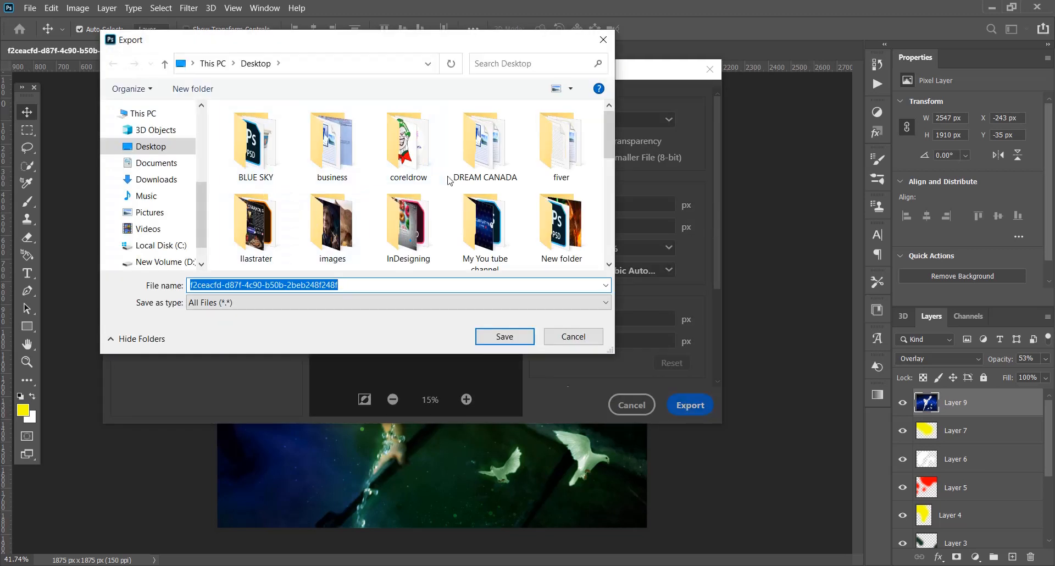
Save the exported image in the Photoshop folder on the Desktop under the file name "girl 2 manipulation".
scroll(484, 225, "down", 1)
double_click(338, 209)
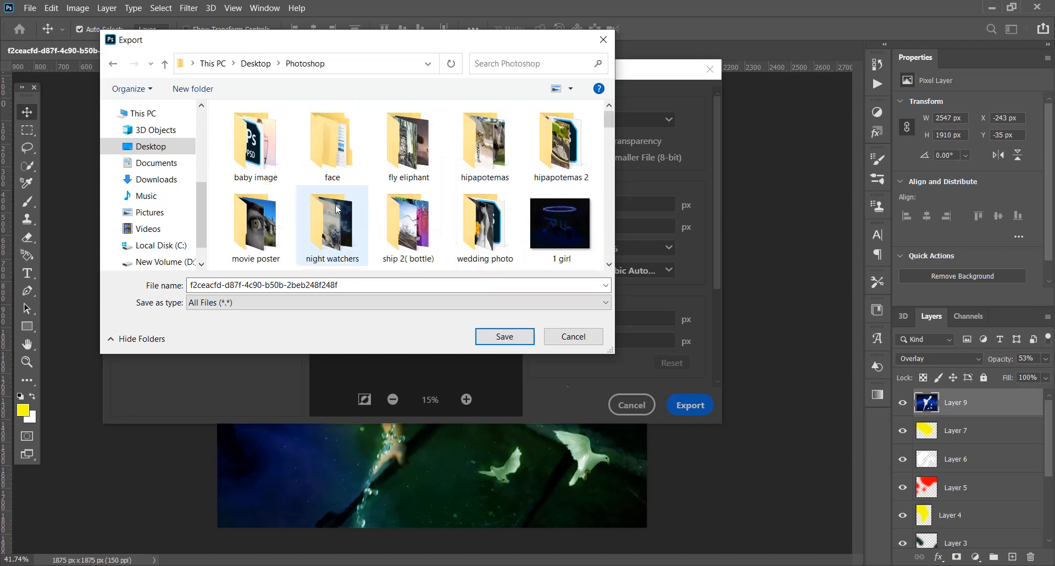
left_click(380, 286)
key("ctrl+a")
key("BackSpace")
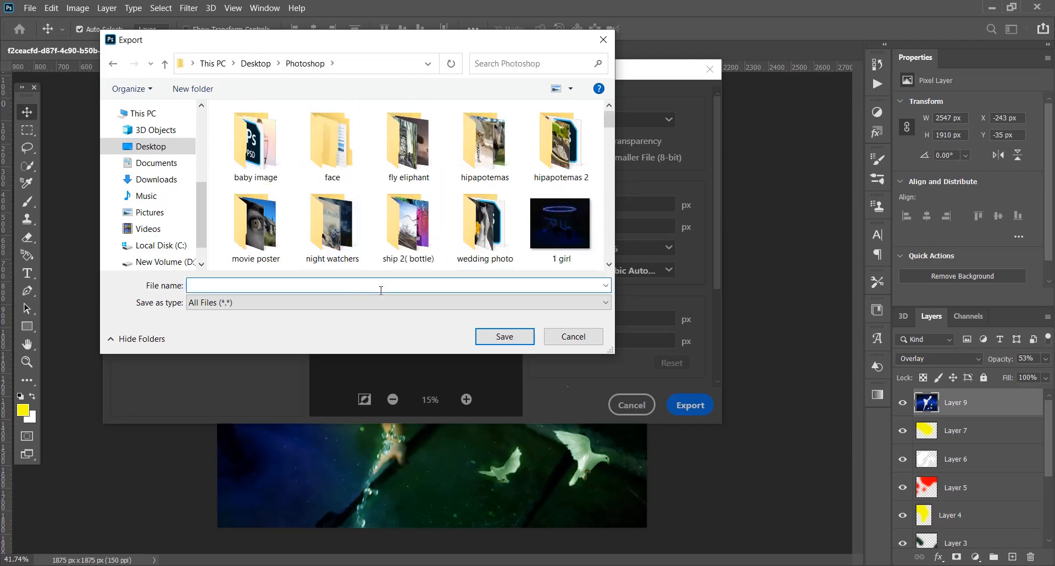
type("gir")
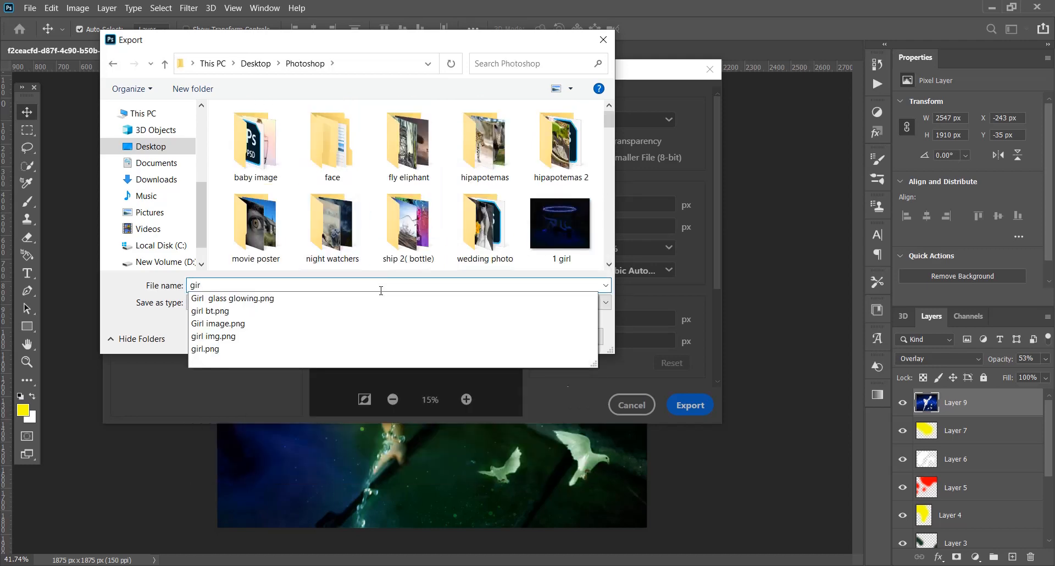
type("l ")
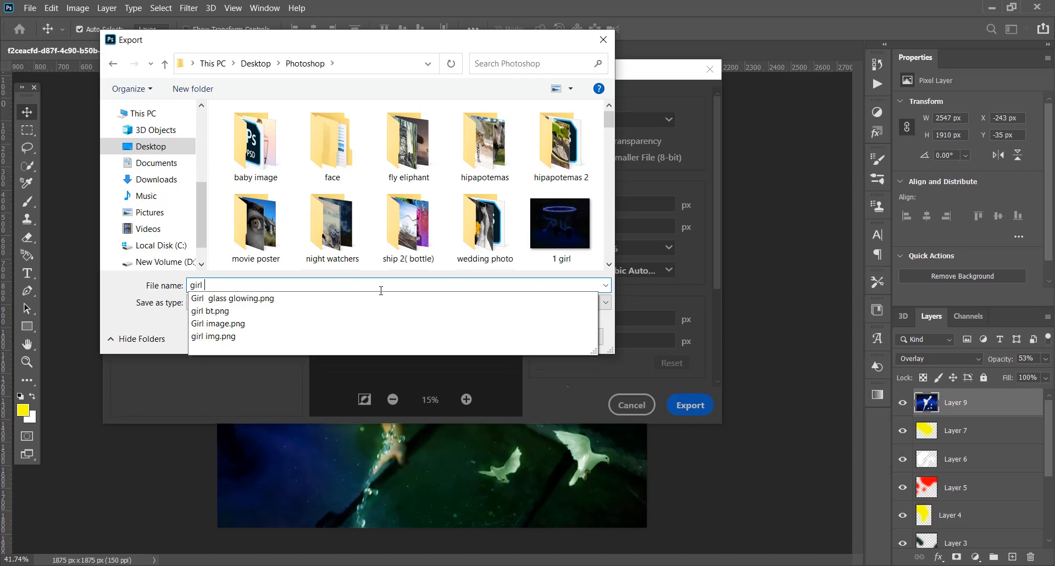
type("2 manipulation")
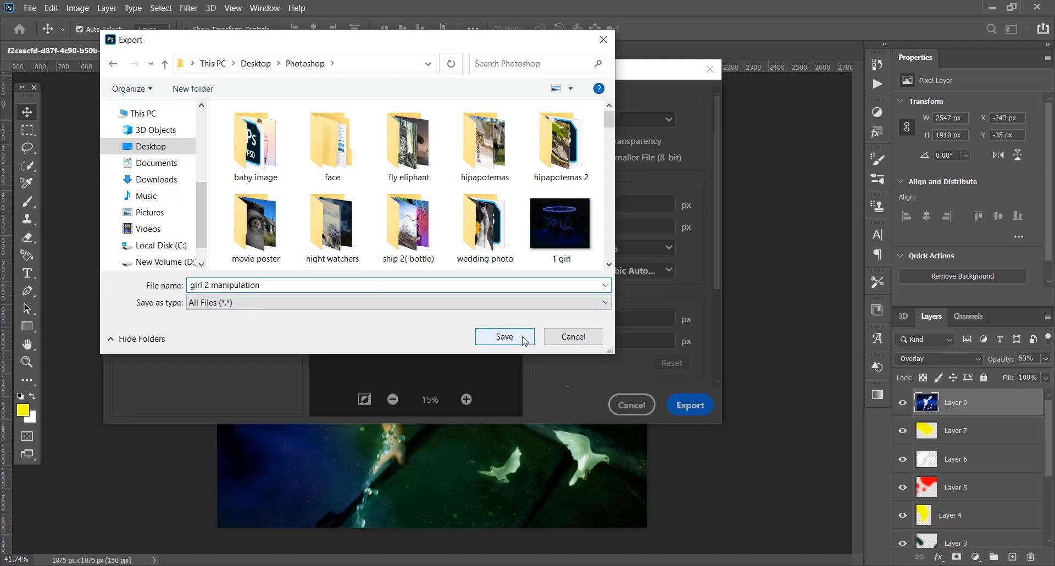
left_click(504, 336)
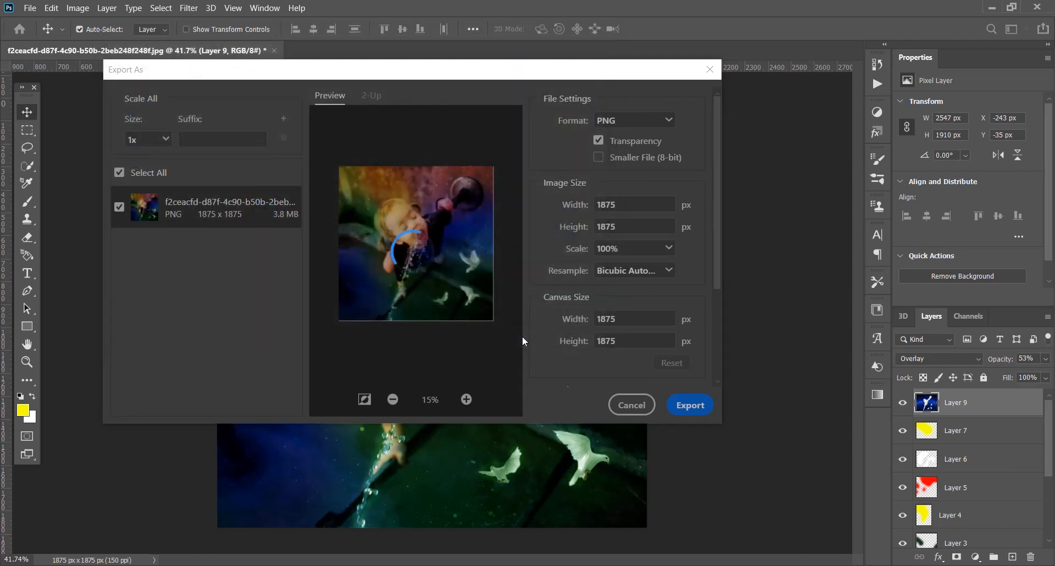